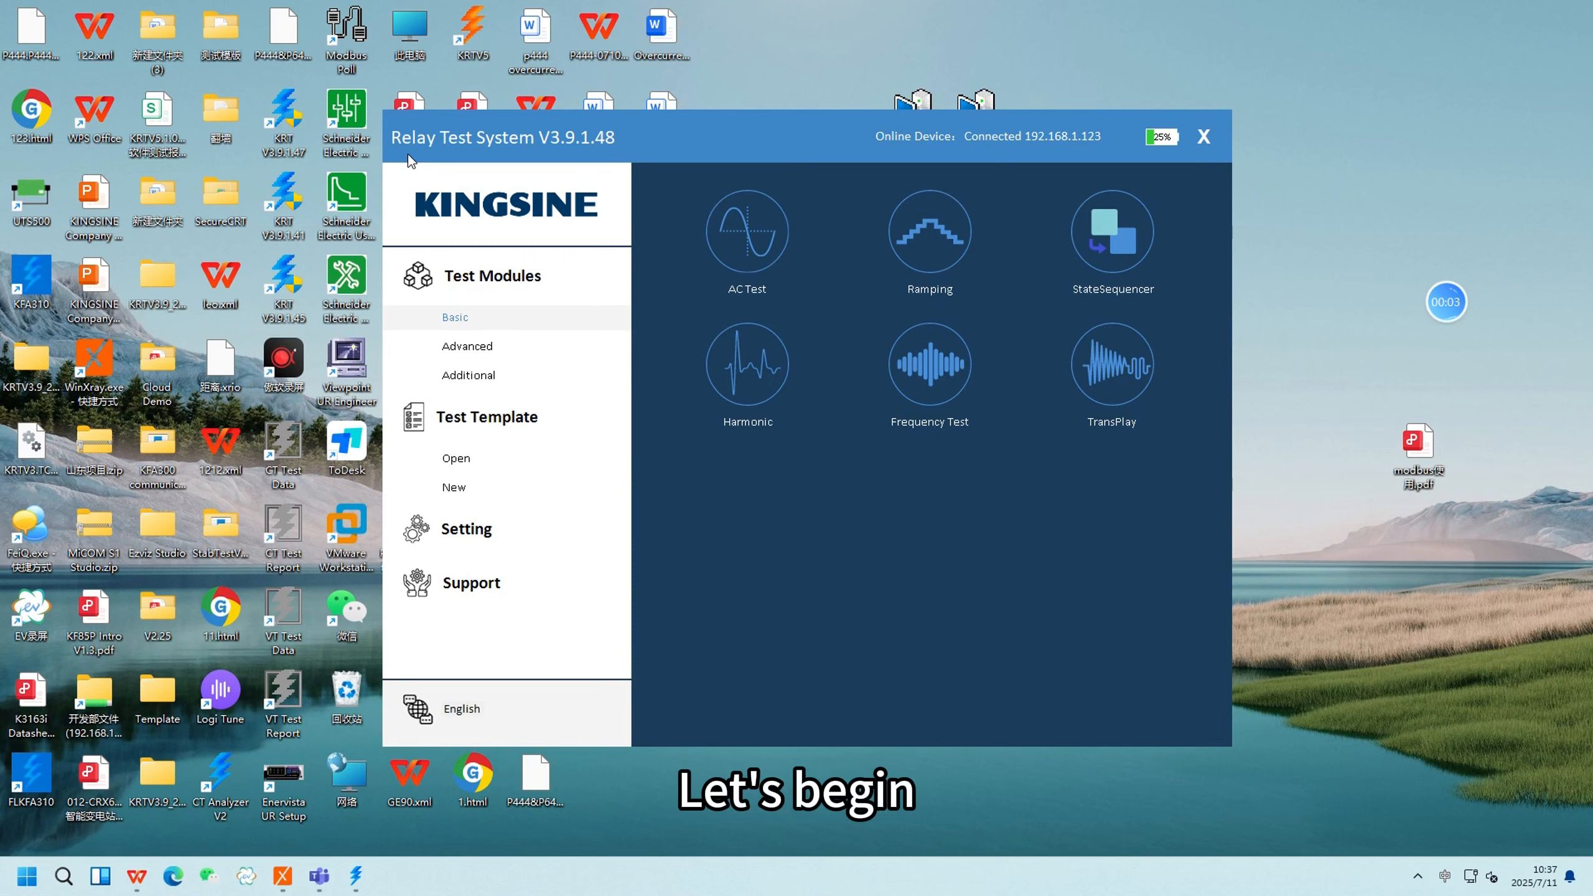
Open the advanced Overcurrent test module and bring up the settings of its test object
left_click(489, 347)
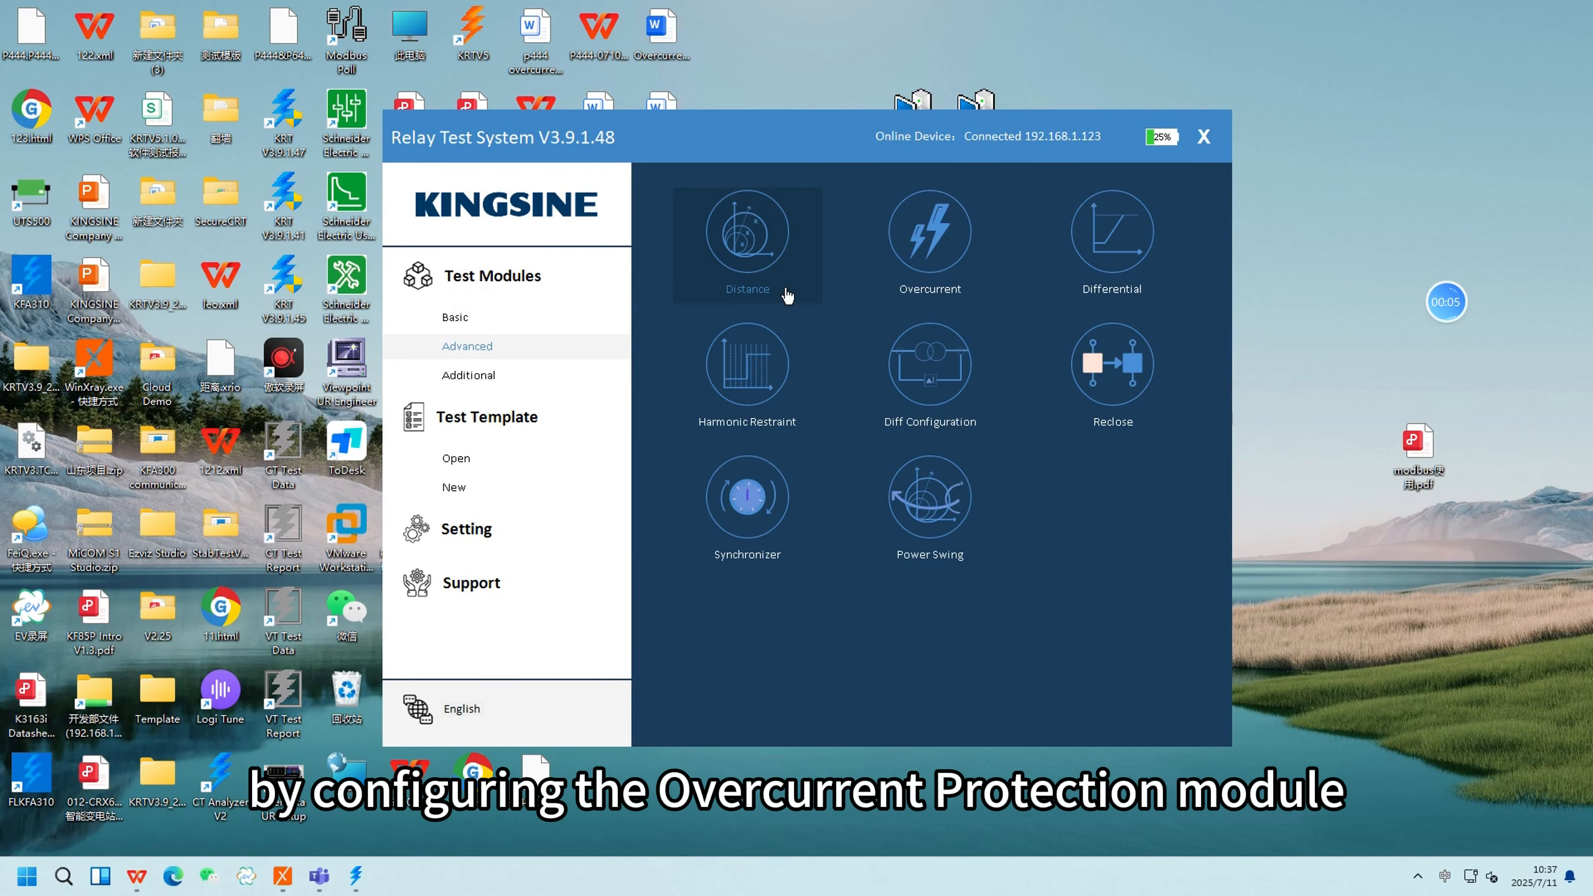
left_click(882, 274)
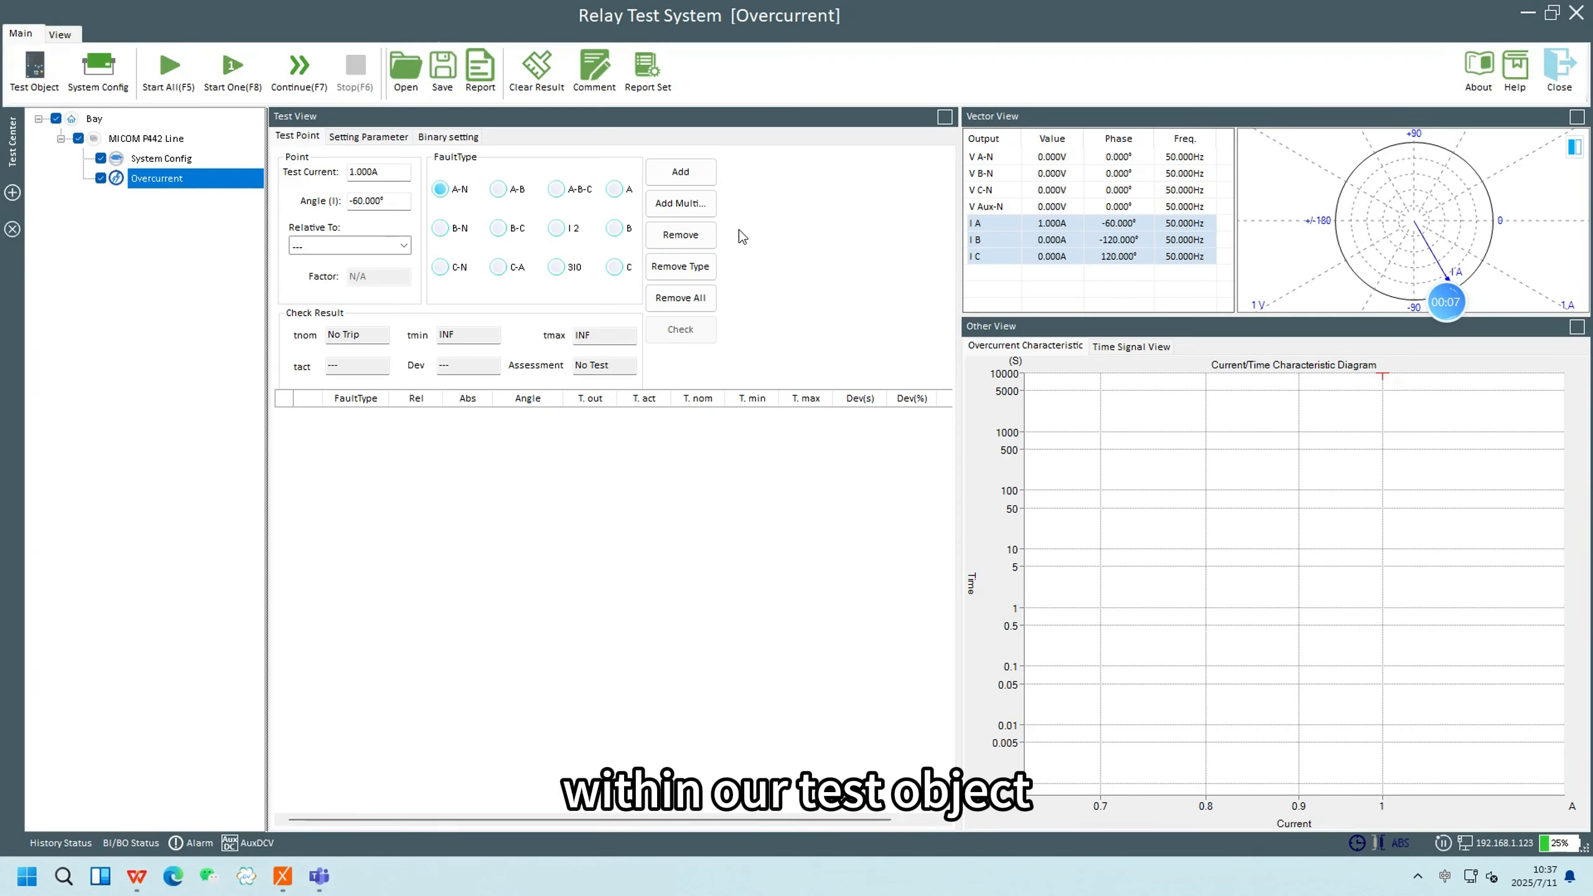
left_click(28, 77)
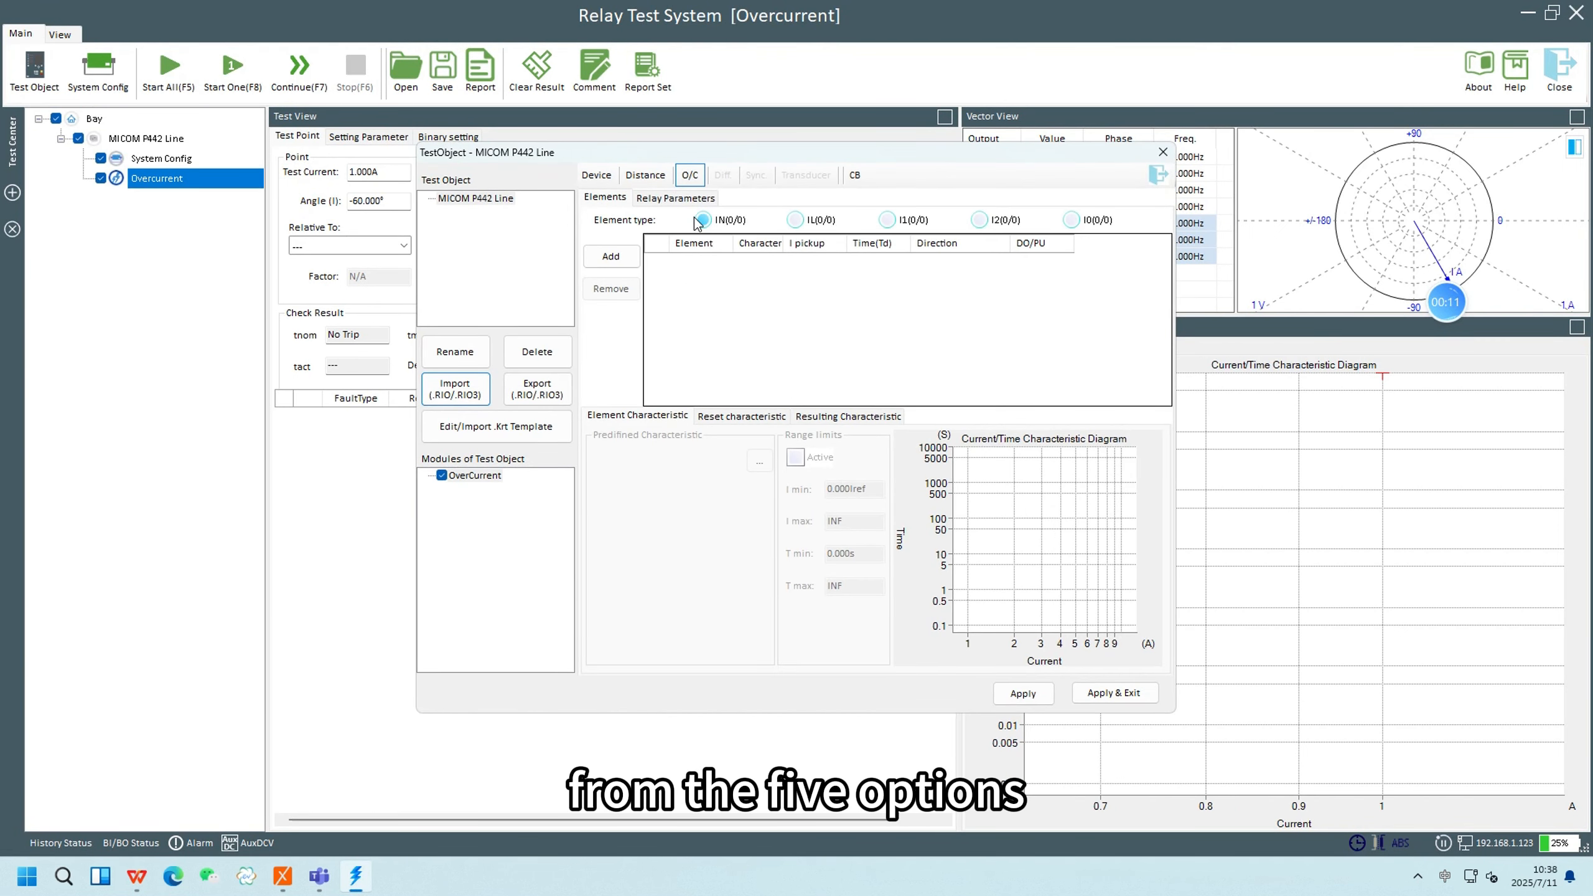
Go through the IL, I1 and I2 overcurrent element types and settle on the zero-sequence I0 type
left_click(794, 231)
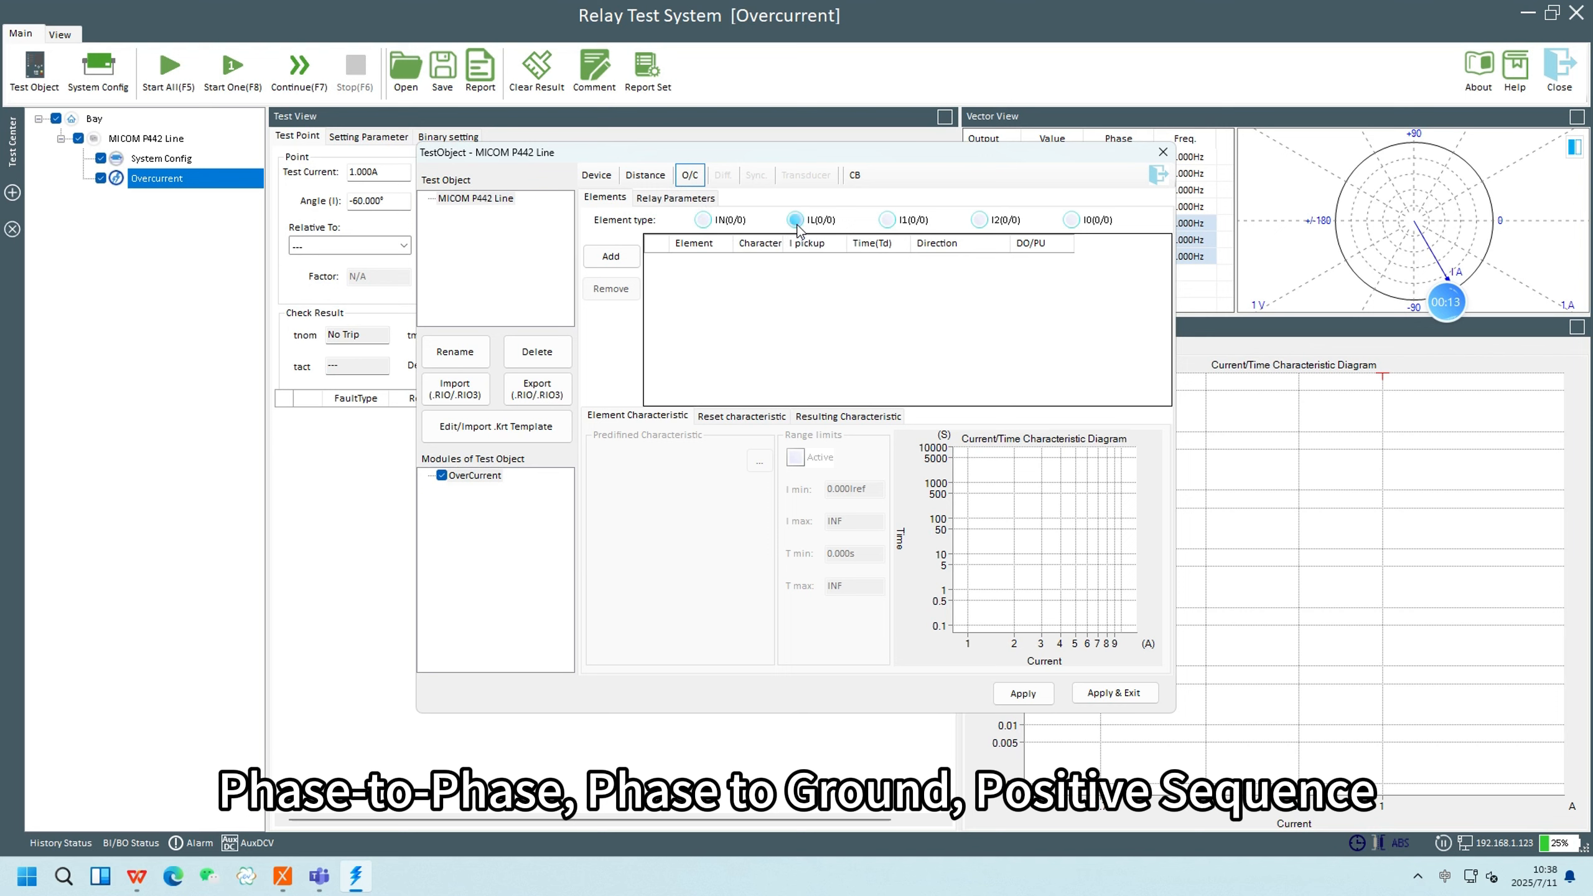
left_click(900, 223)
left_click(979, 220)
left_click(1074, 220)
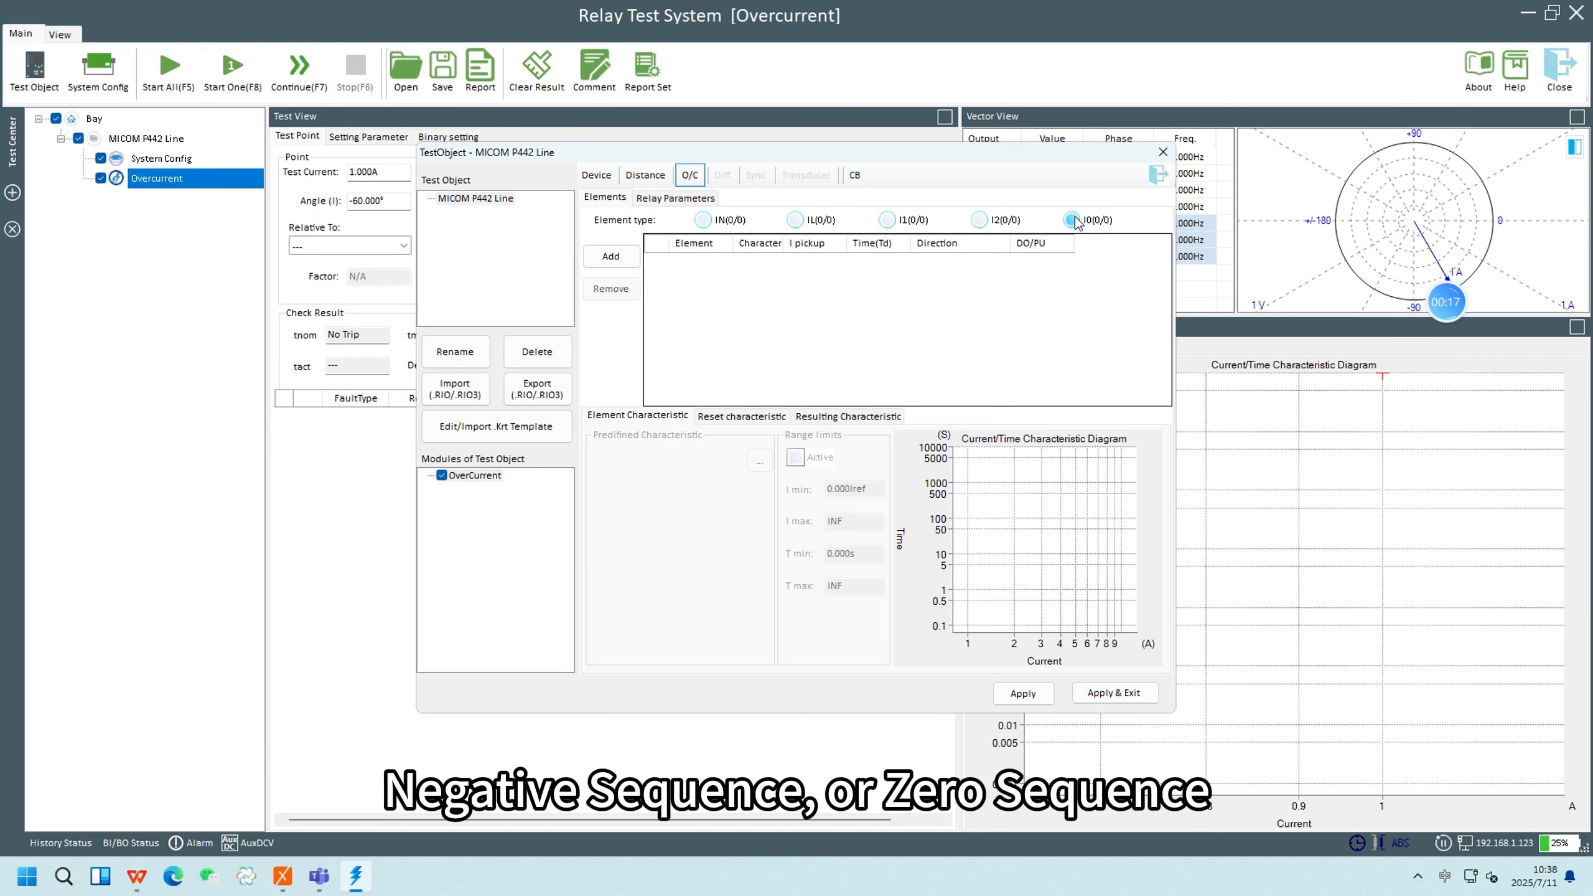
Add three I0 overcurrent elements and remove the third one
left_click(617, 256)
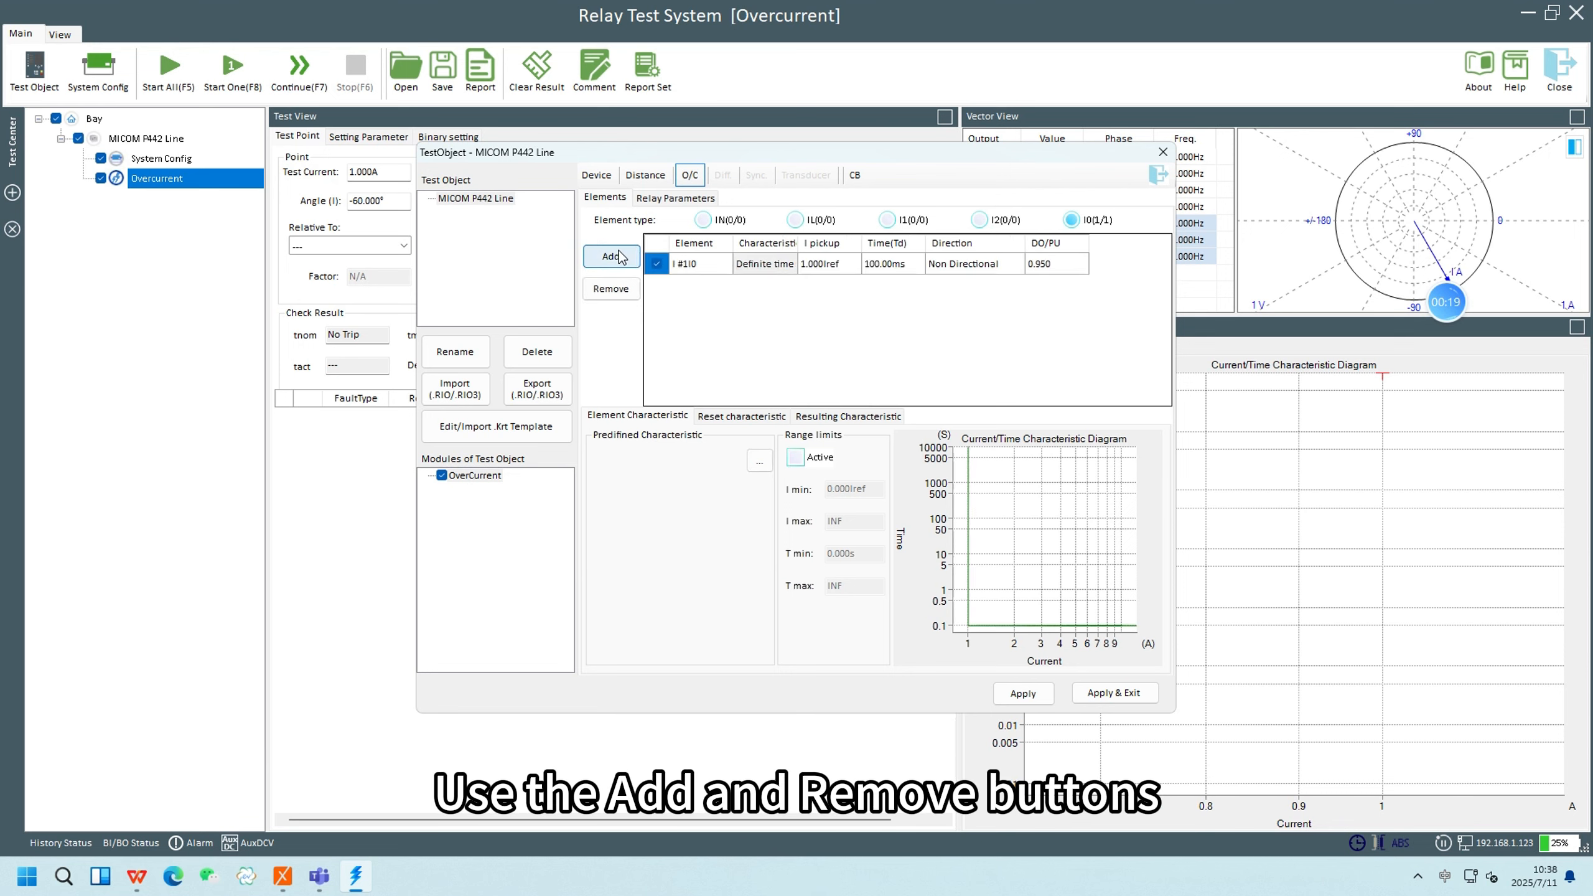
left_click(618, 257)
left_click(617, 256)
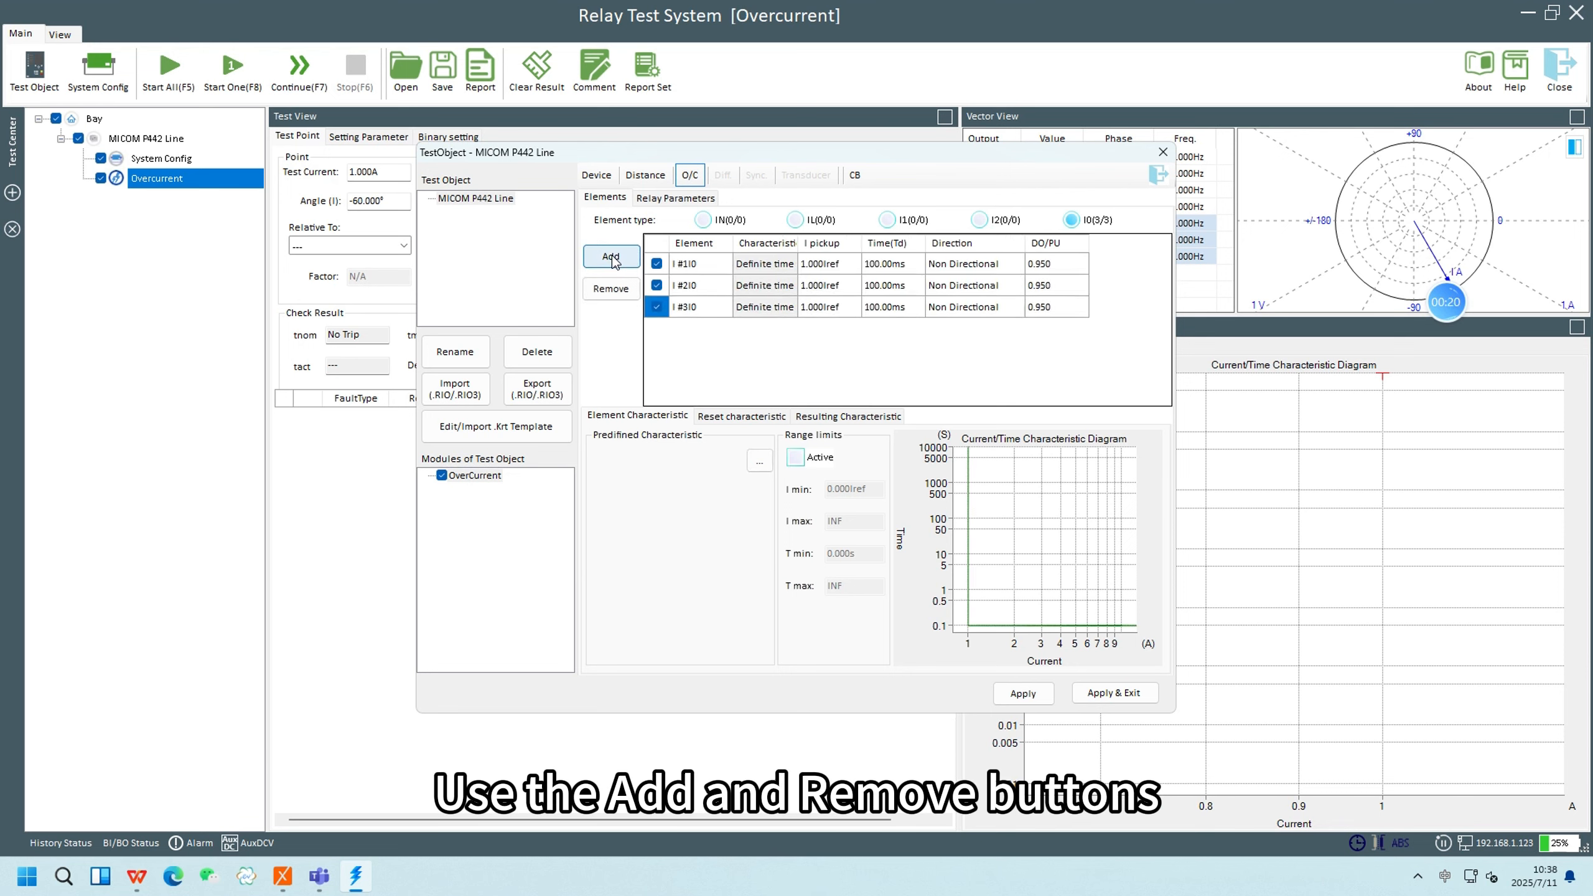
left_click(611, 288)
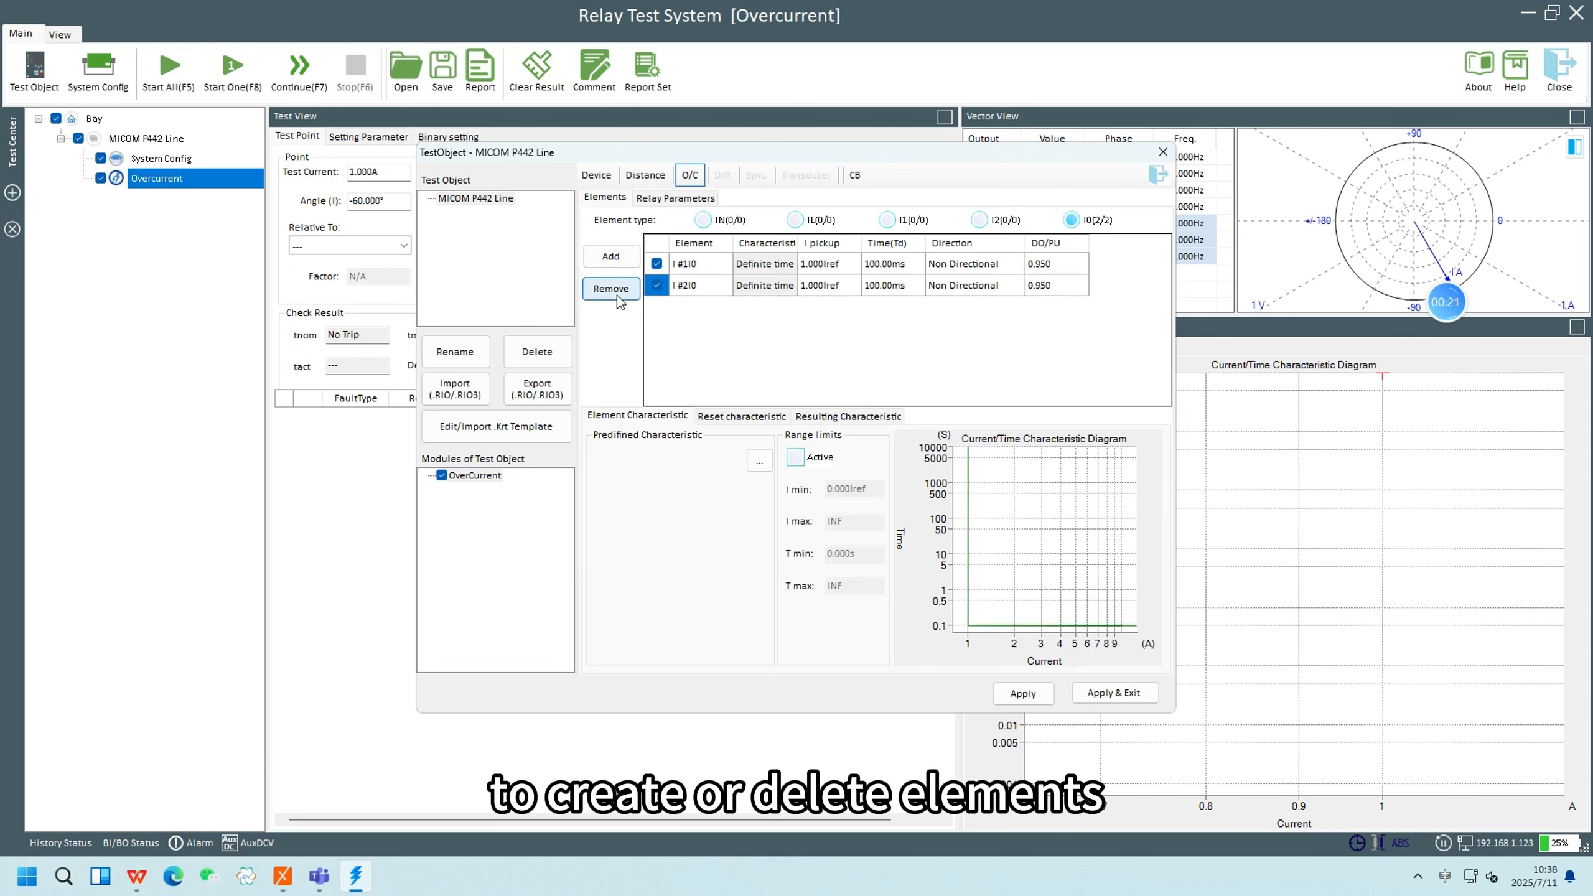
Rename the first overcurrent element as 50 and the second as 51
double_click(699, 263)
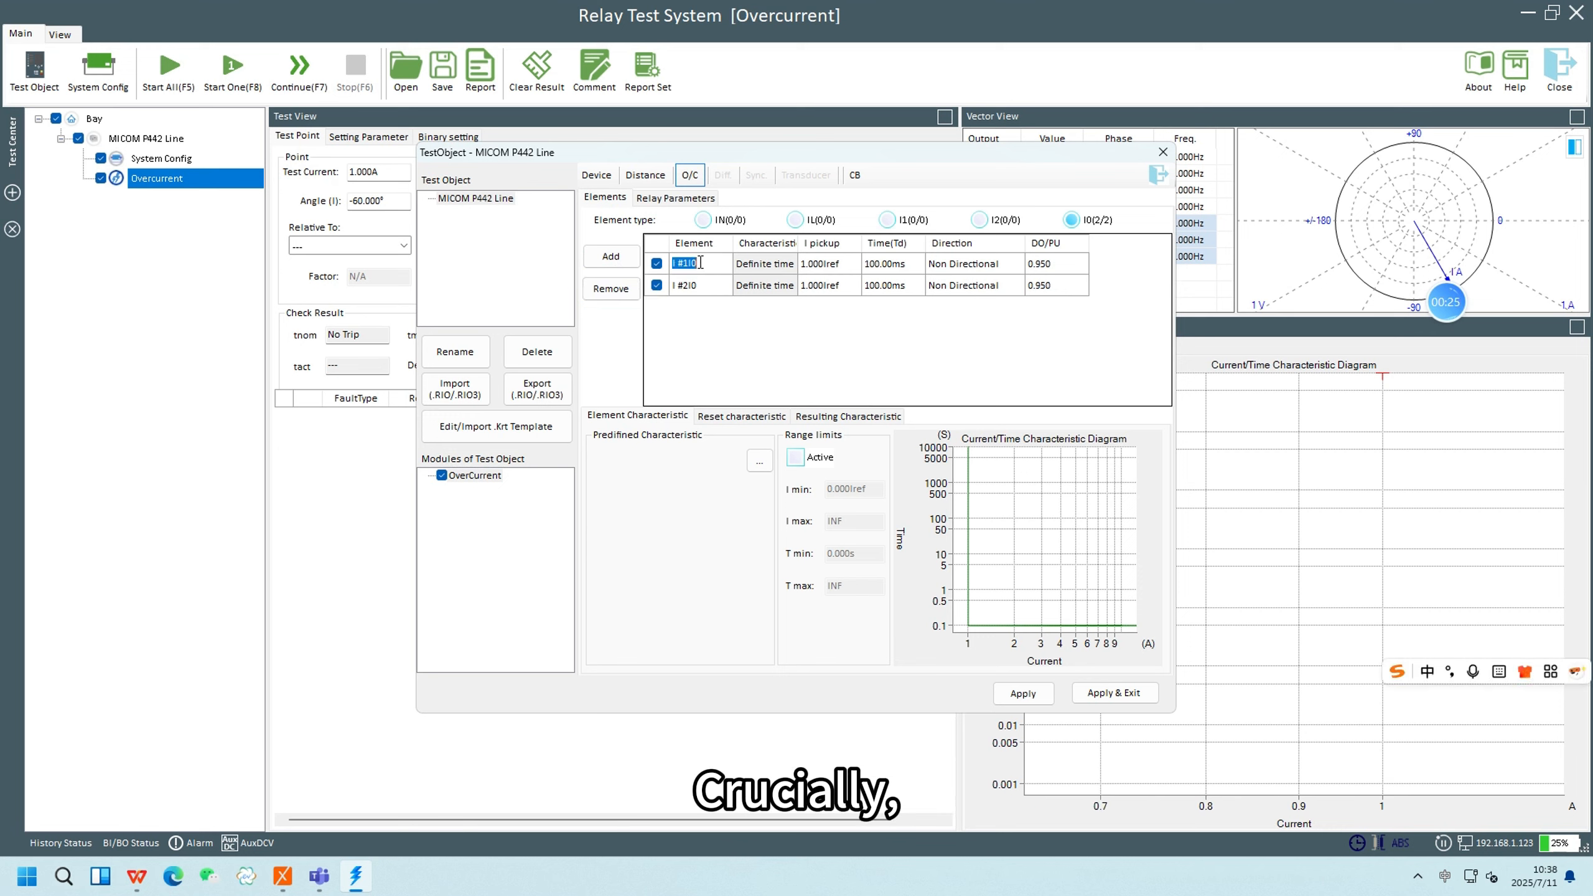
type("50")
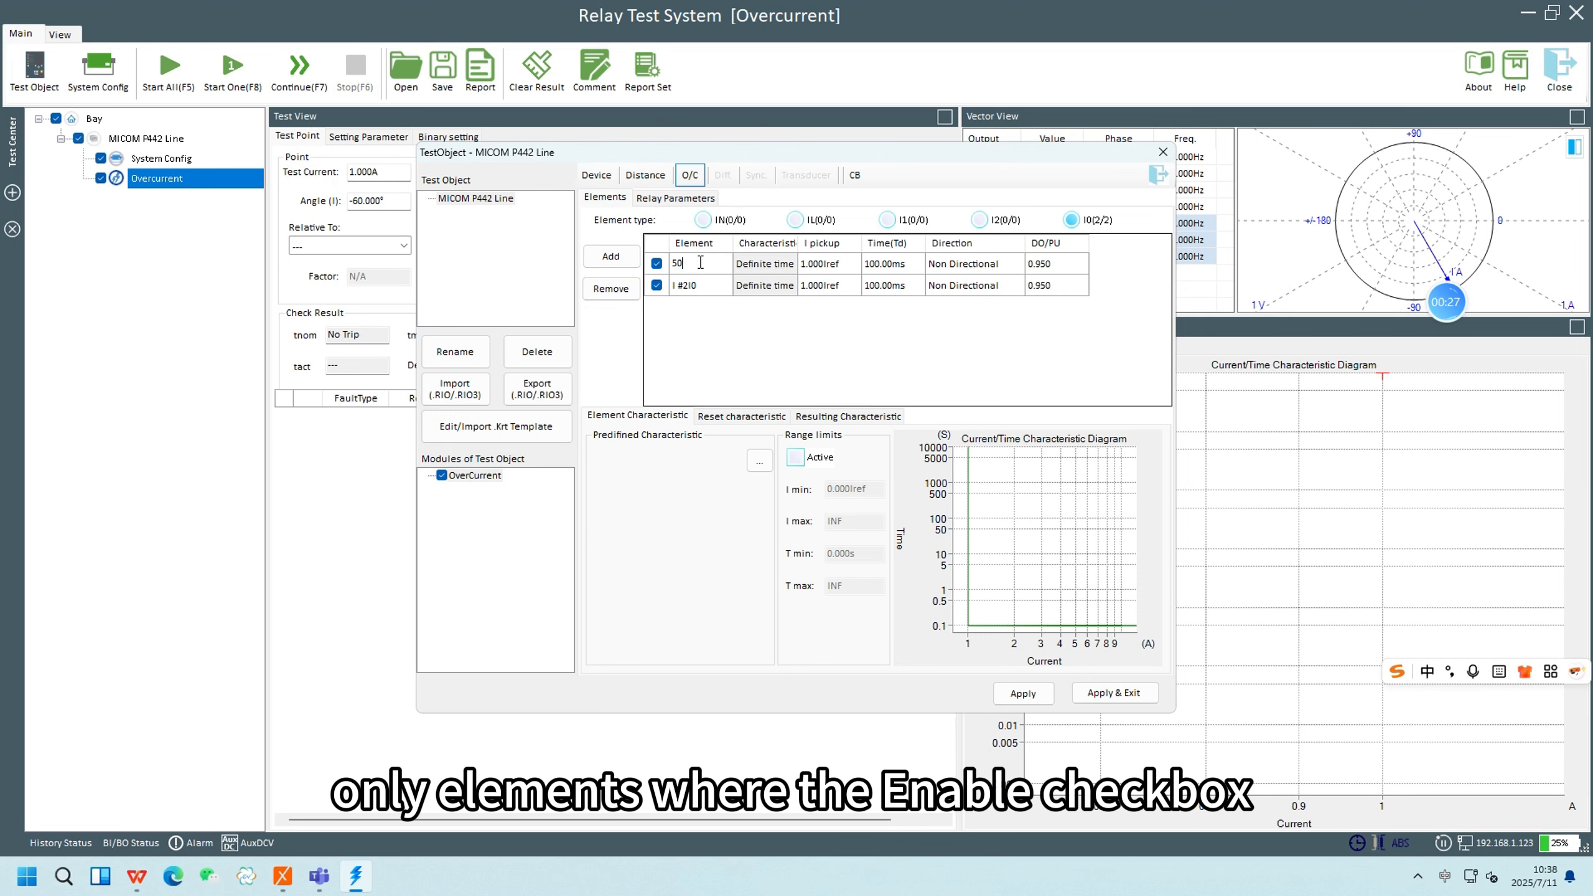
double_click(703, 287)
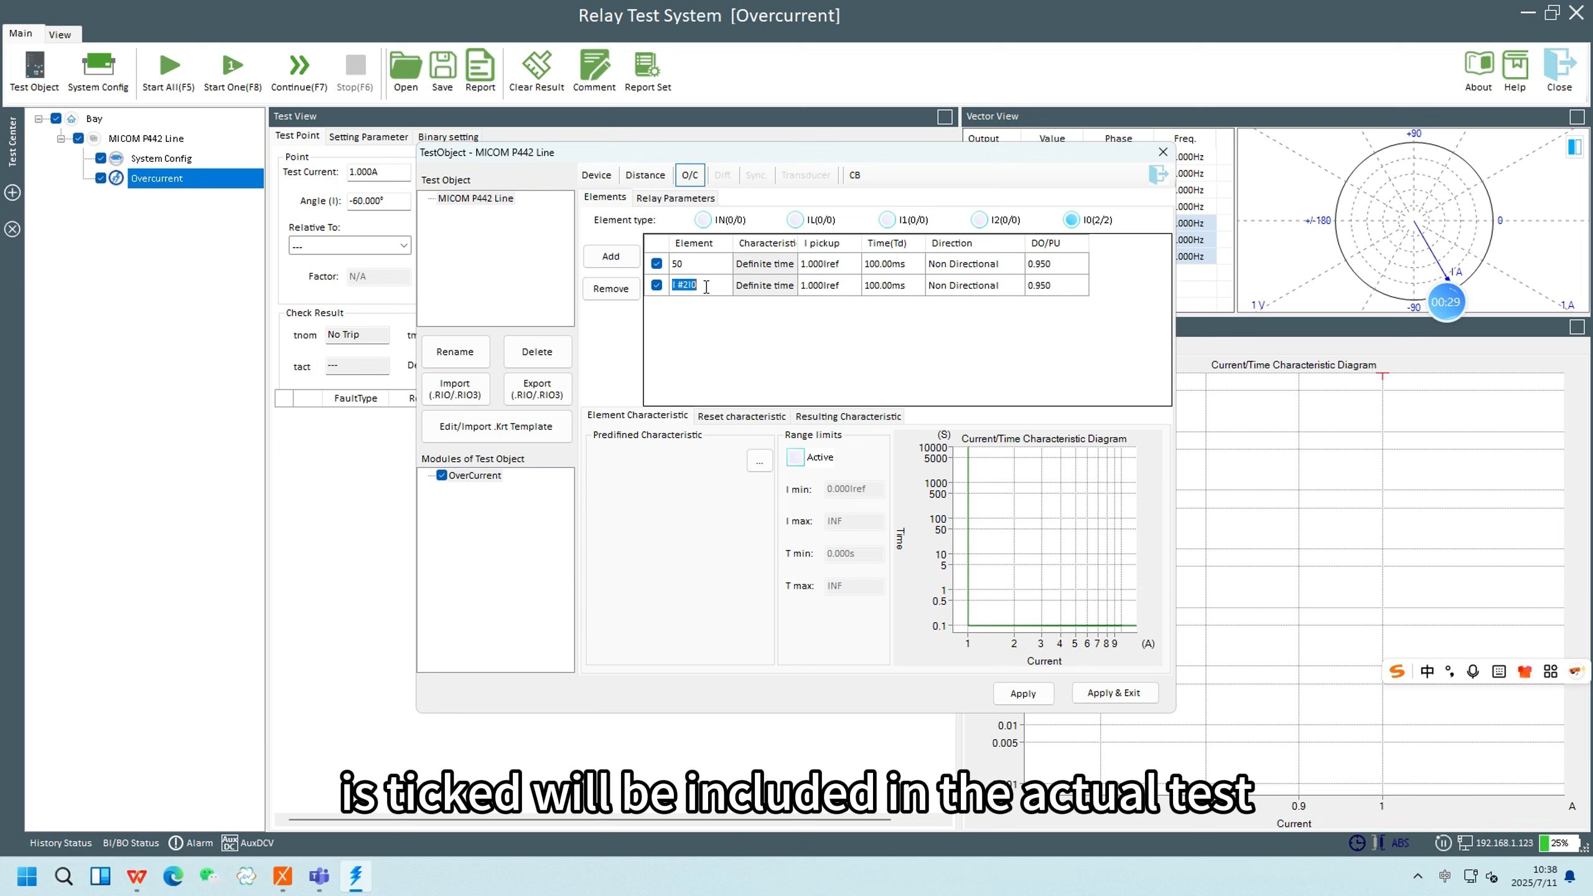
type("51")
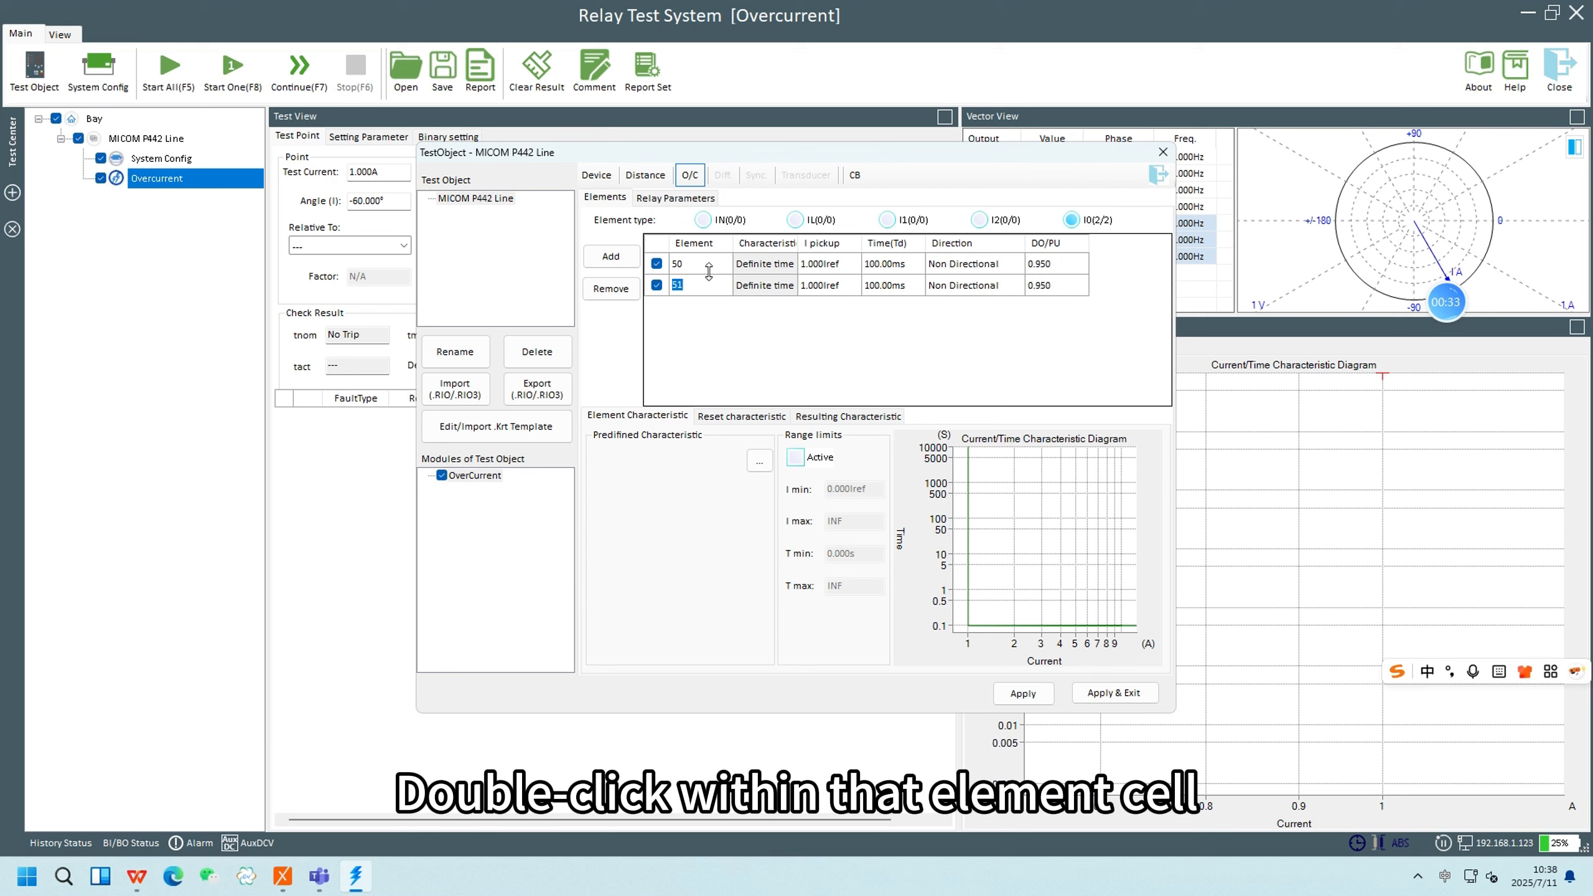
double_click(711, 267)
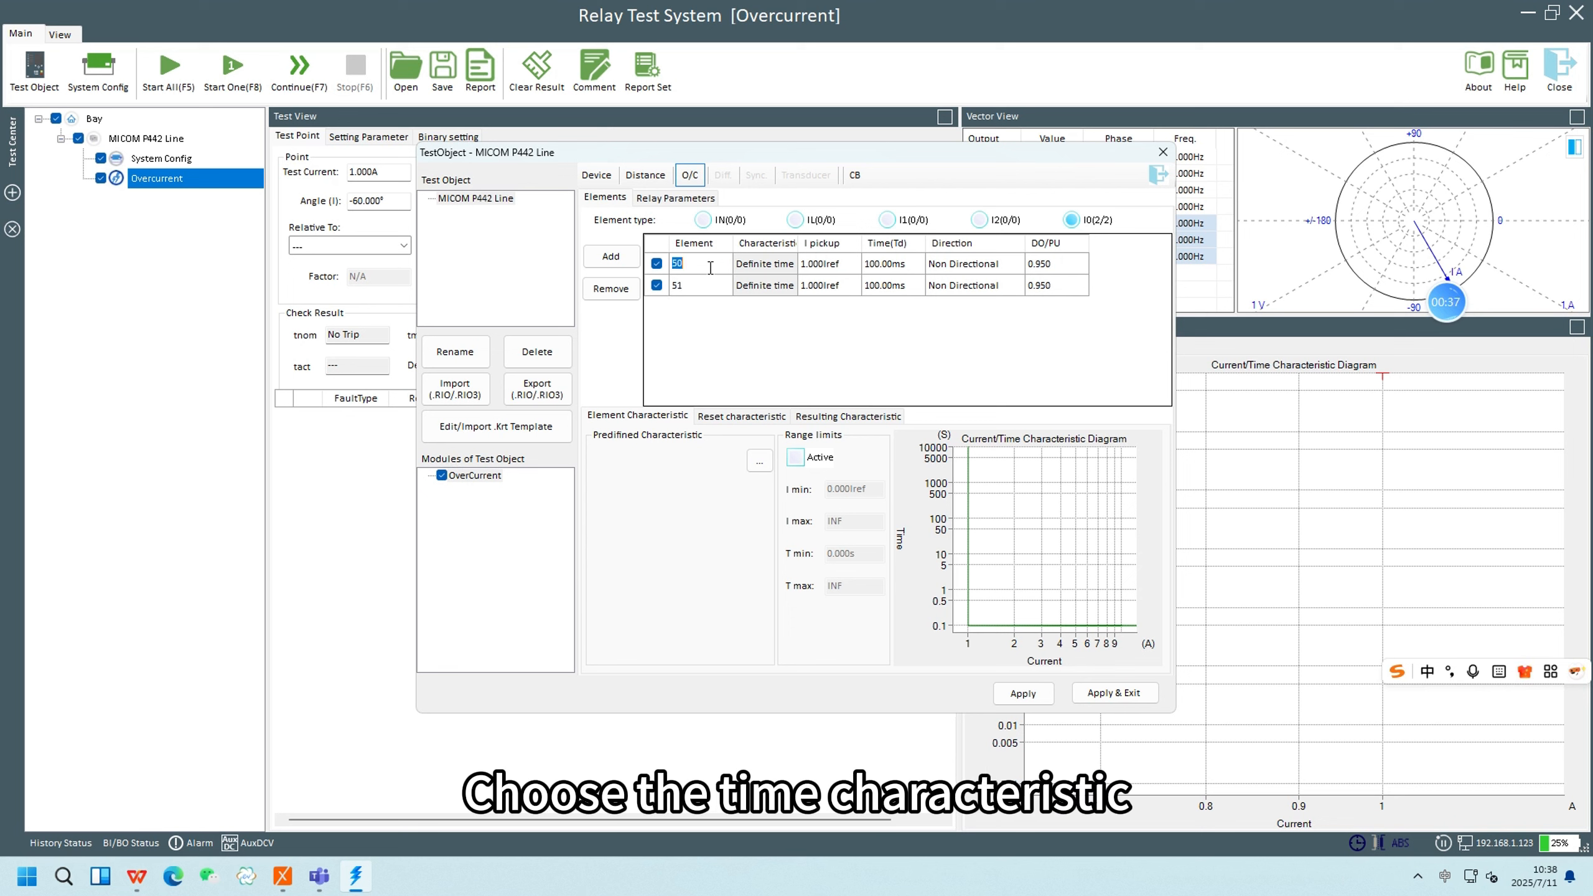
Open the characteristic library for element 51 and examine the Standard curves and the Predefined Inverse curves
left_click(778, 265)
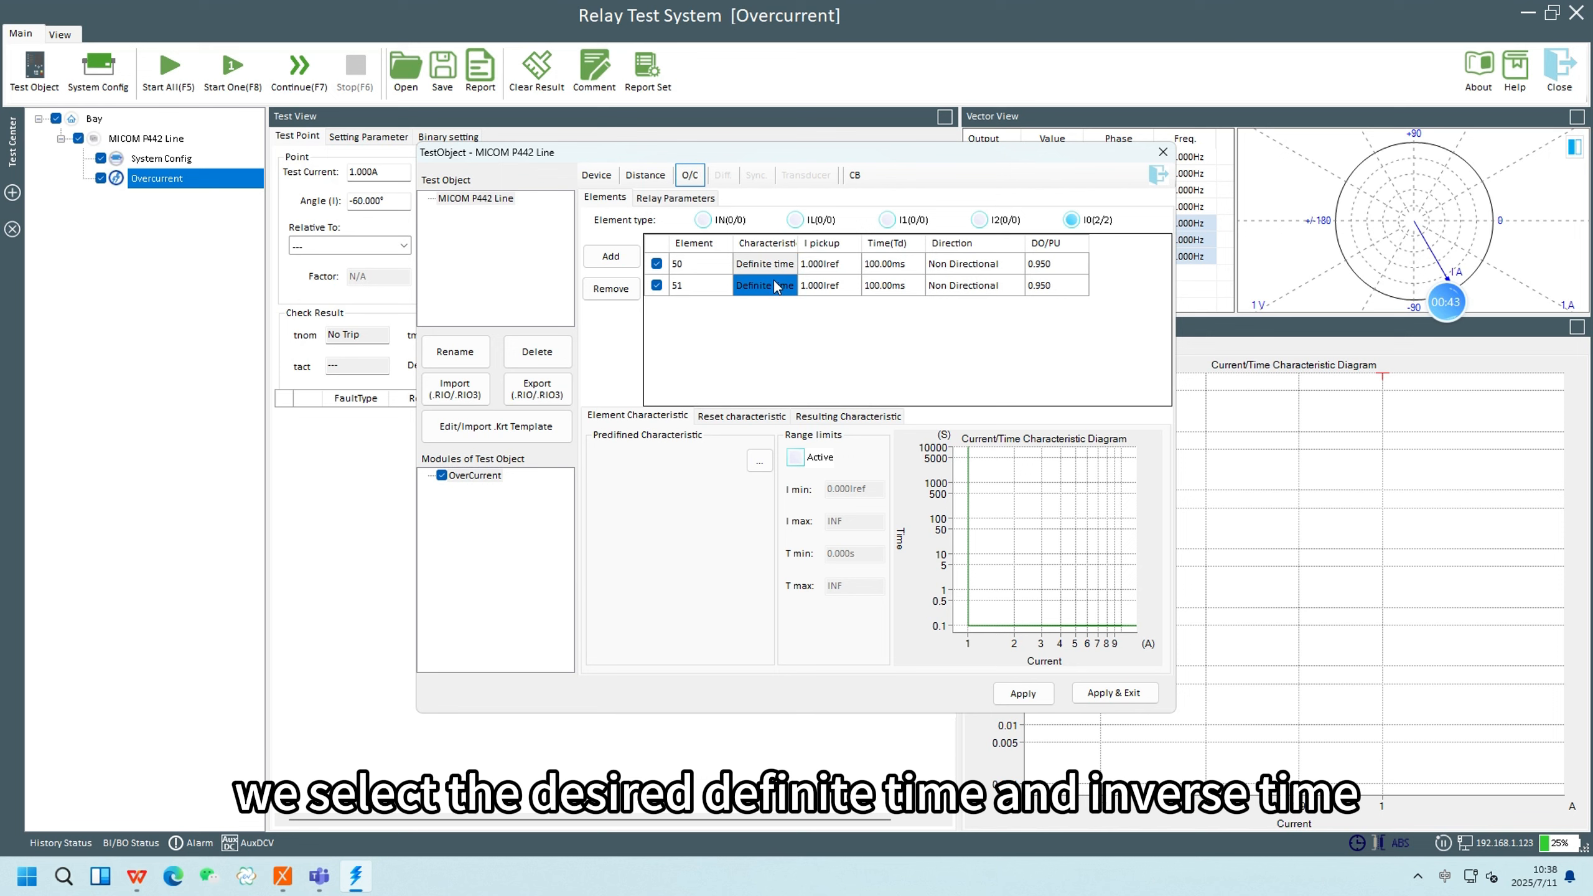
left_click(760, 461)
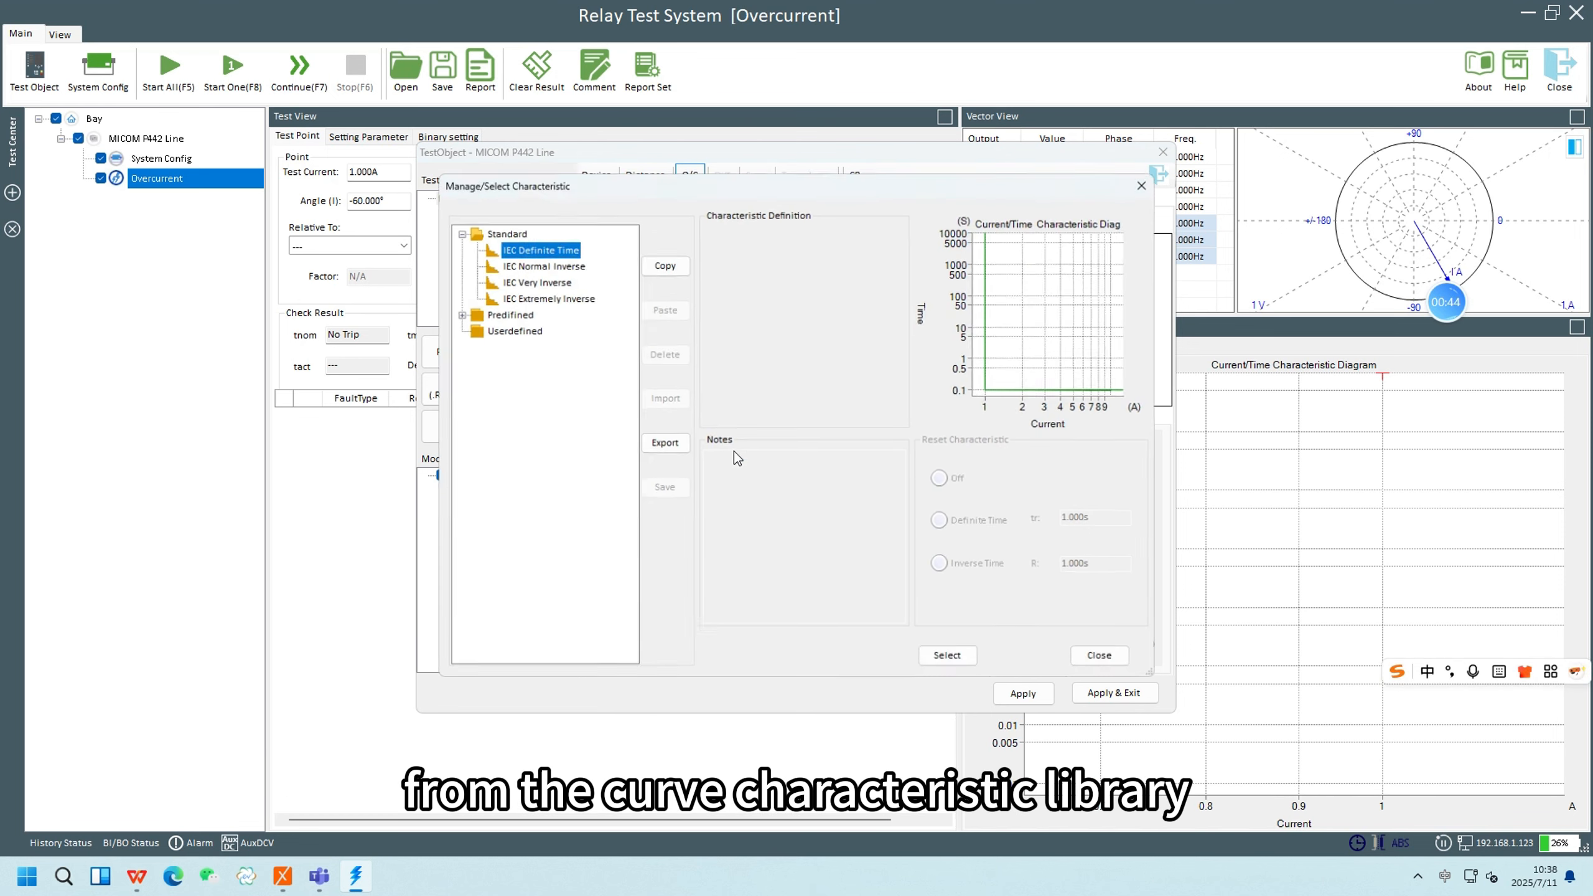
left_click(495, 230)
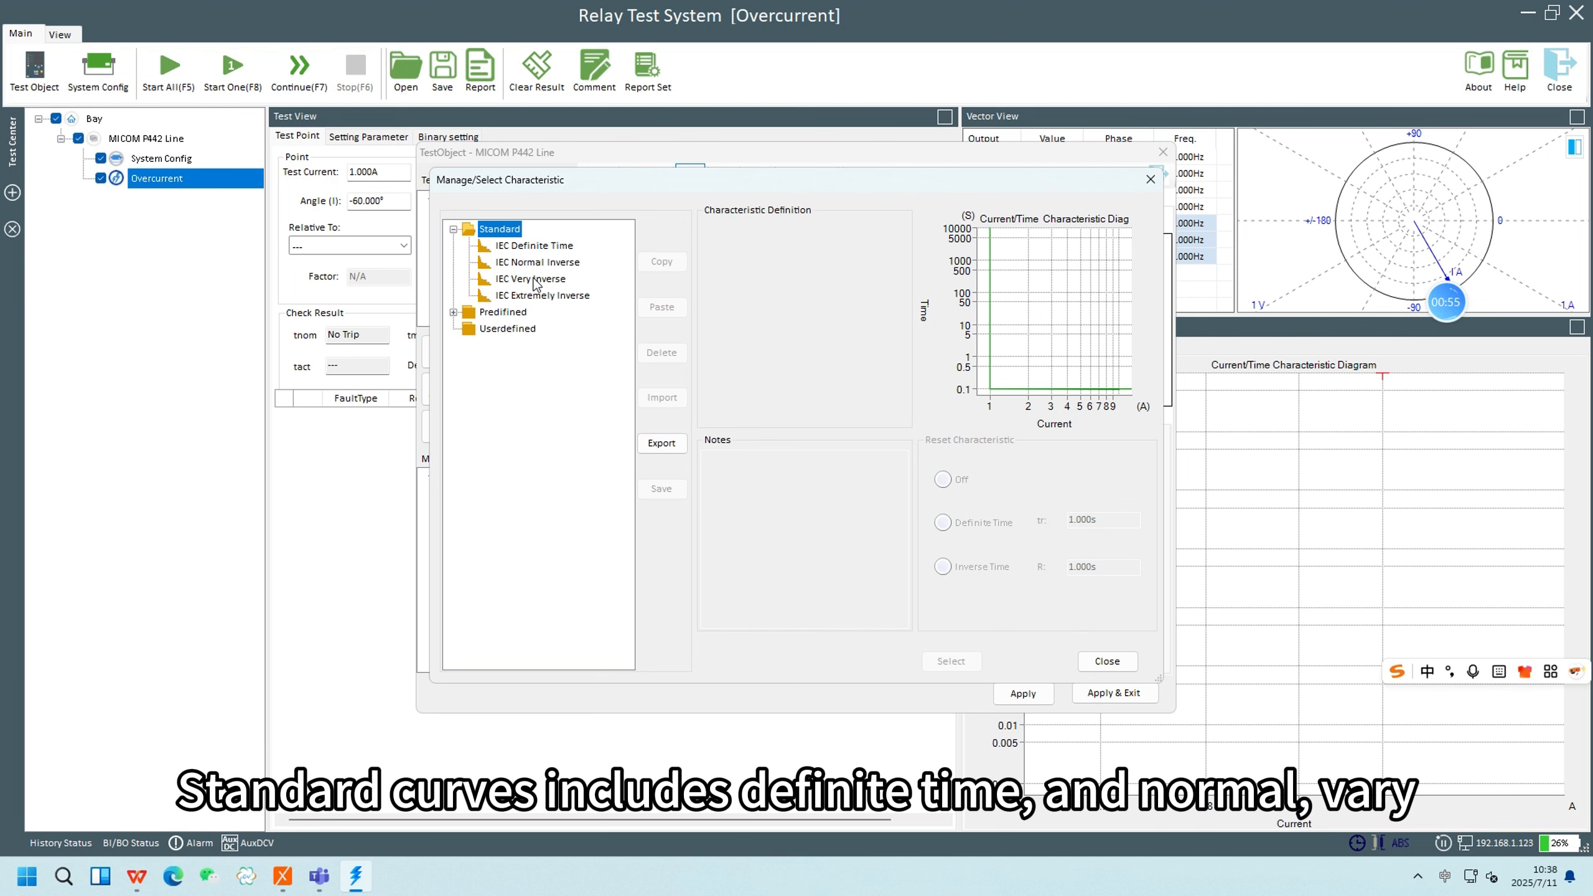
left_click(453, 312)
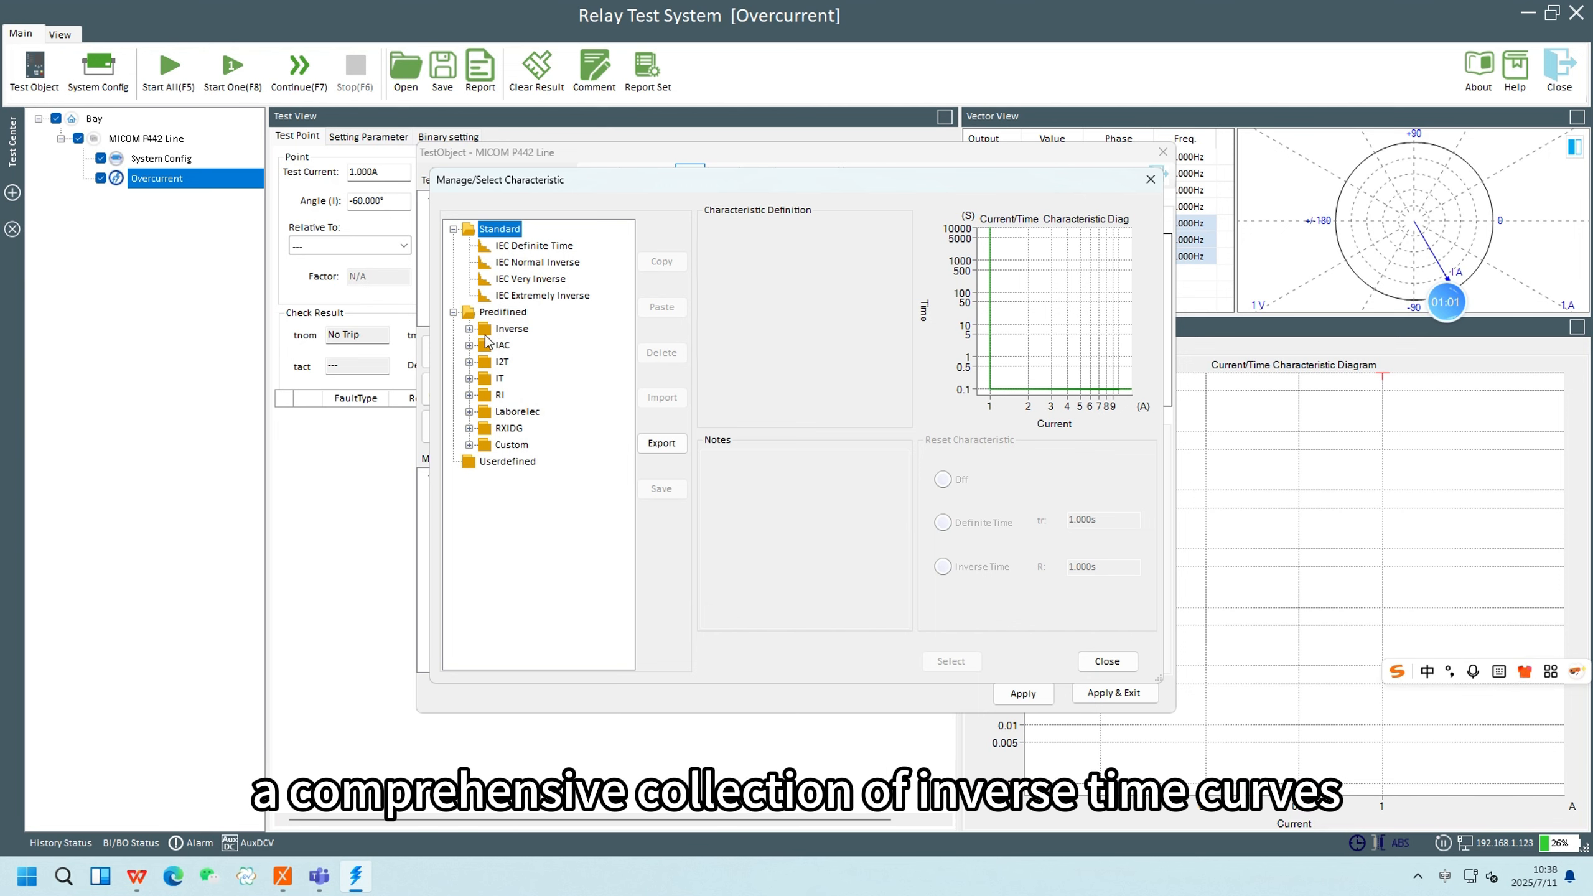
left_click(471, 330)
scroll(496, 342, "down", 10)
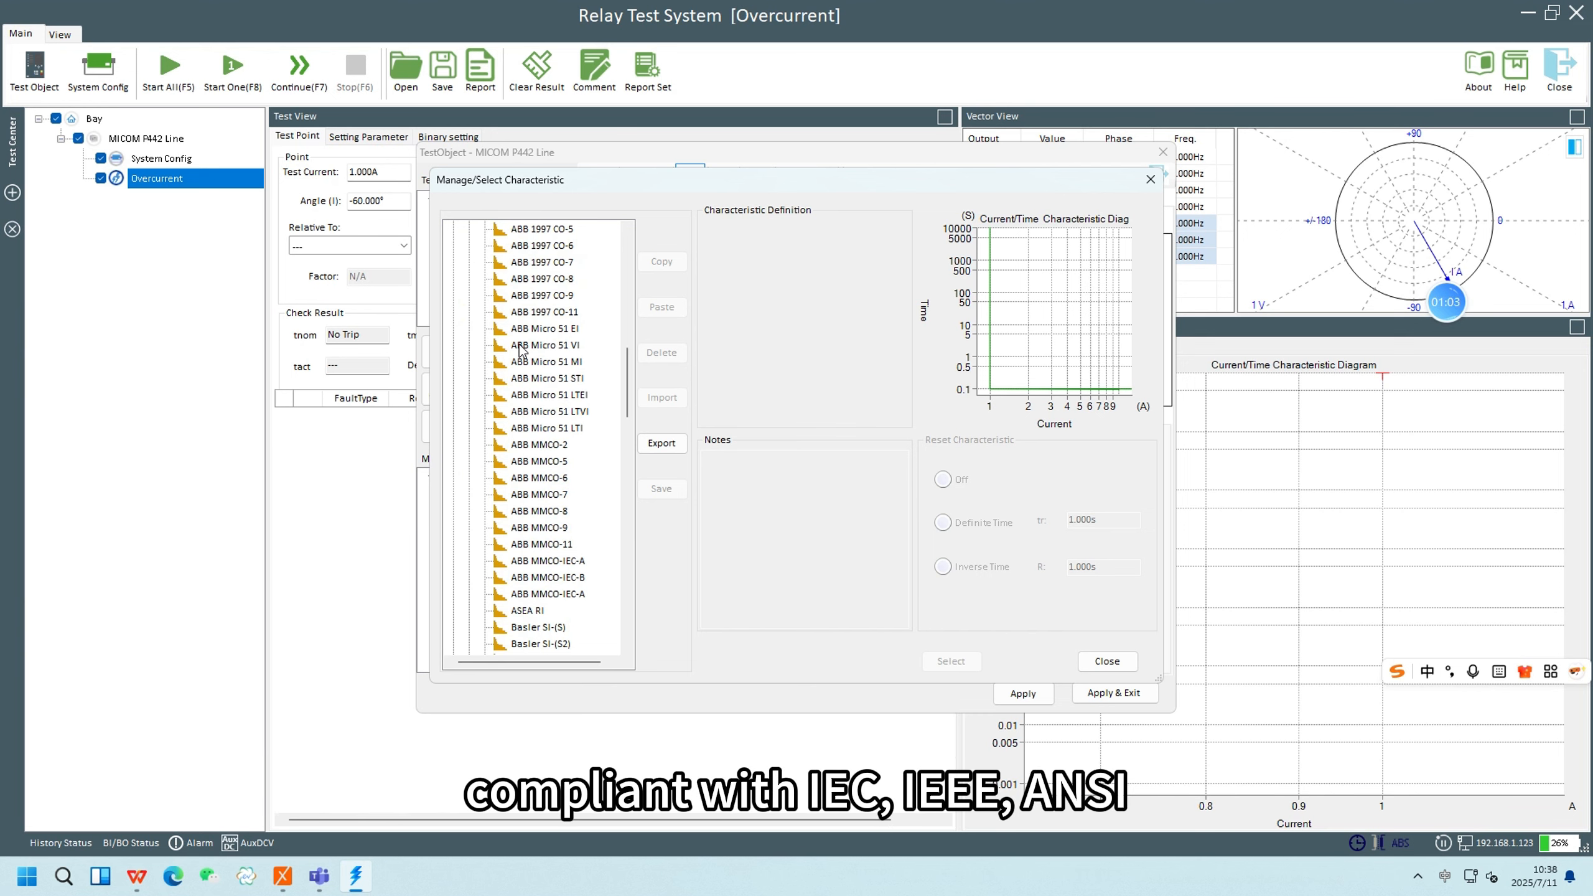
scroll(519, 349, "down", 20)
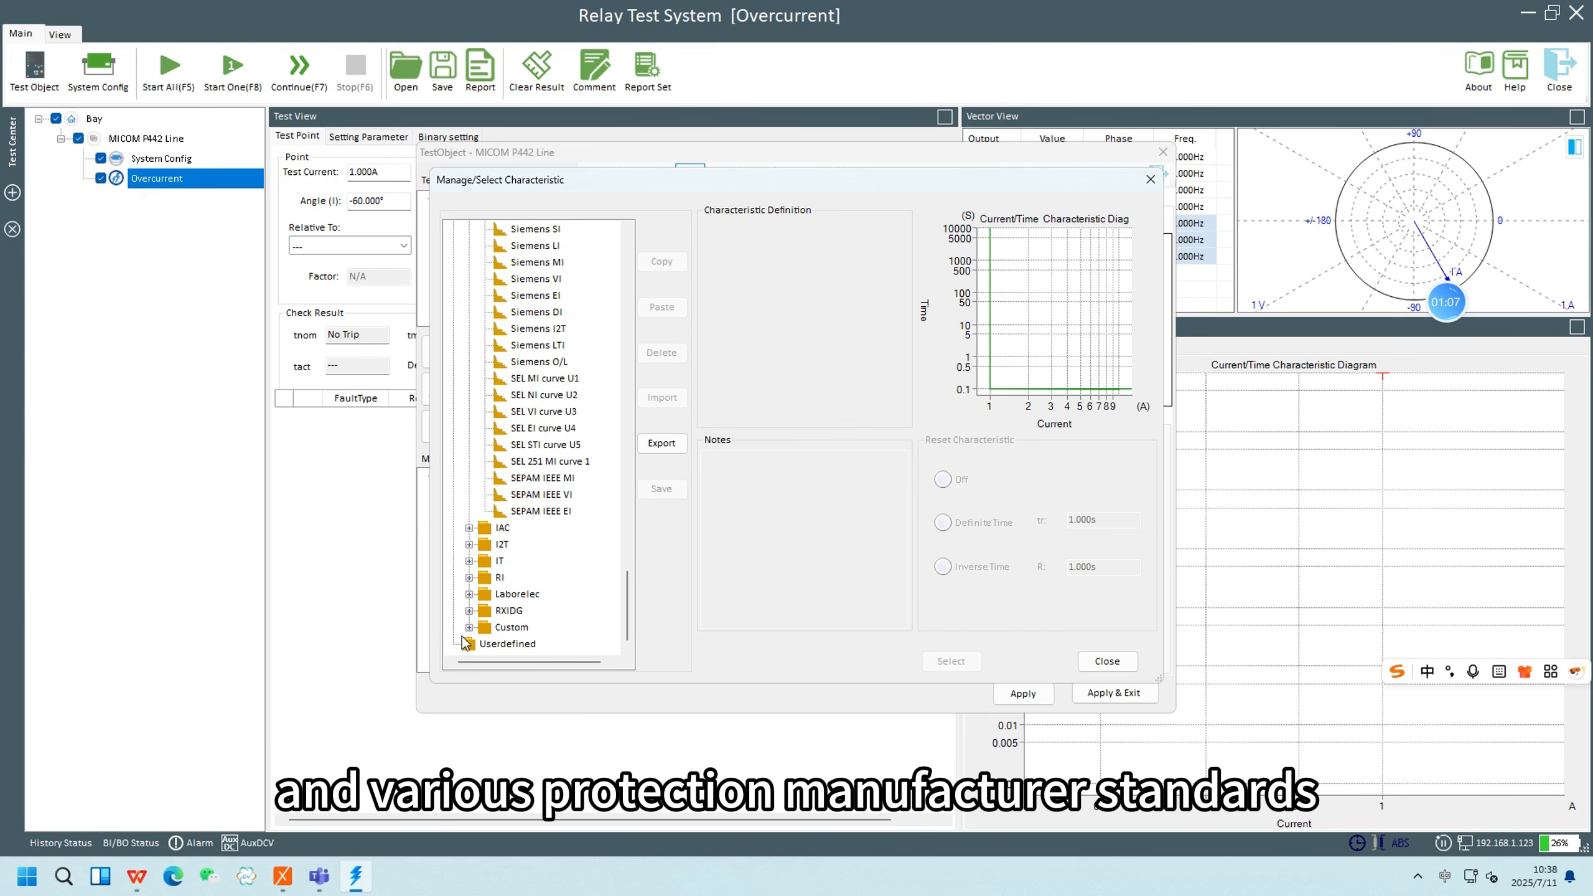
left_click(509, 644)
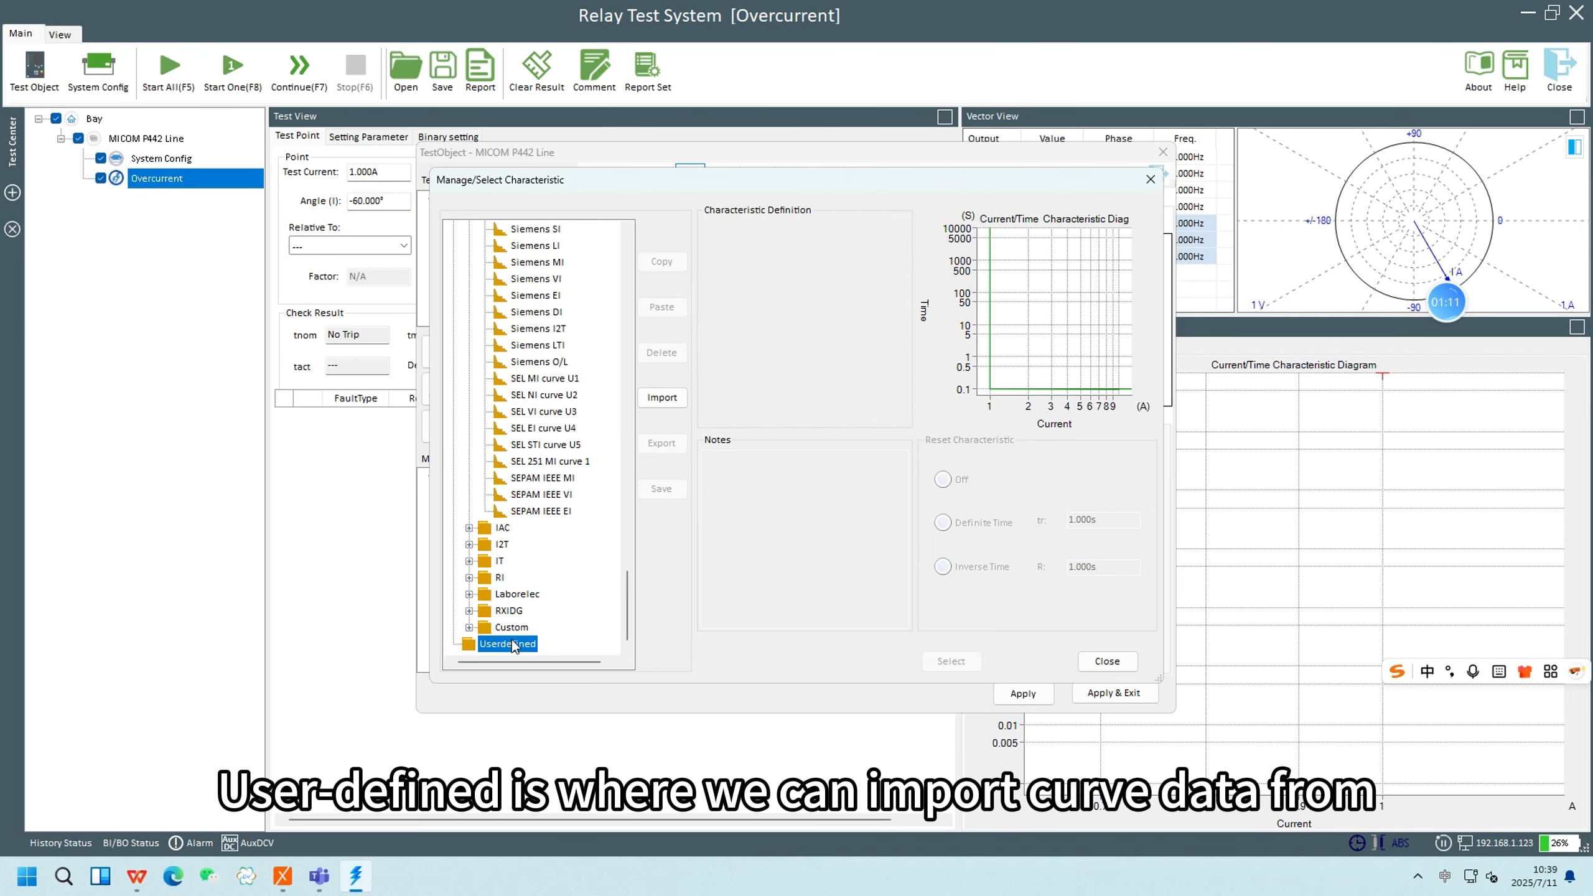
left_click(662, 398)
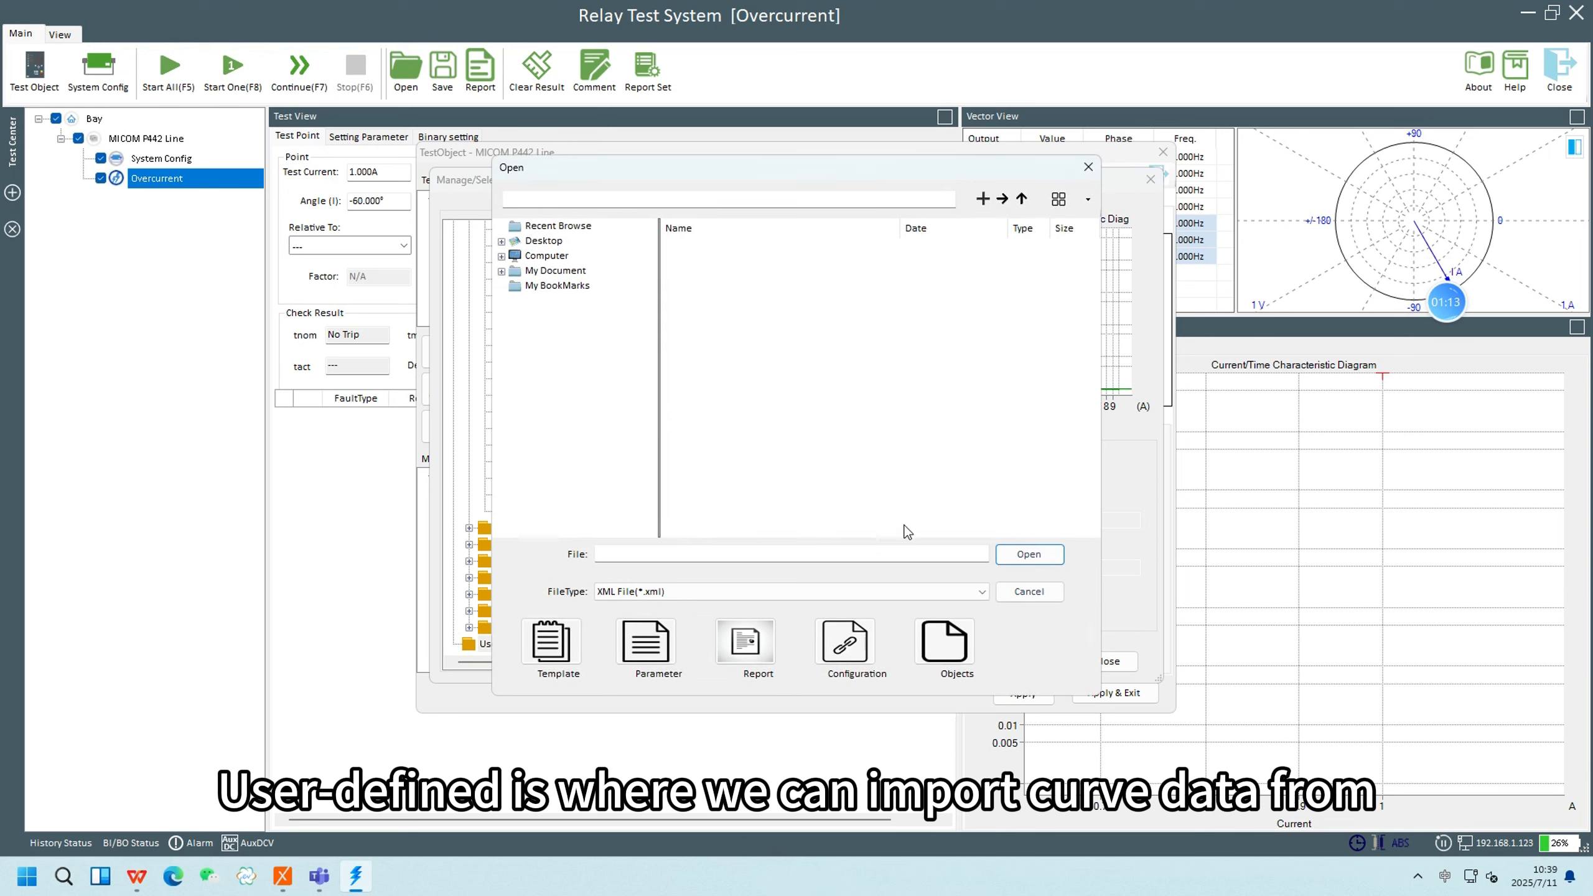
left_click(1024, 594)
Assign the standard IEC Normal Inverse curve to element 51 as its time characteristic
scroll(586, 455, "up", 12)
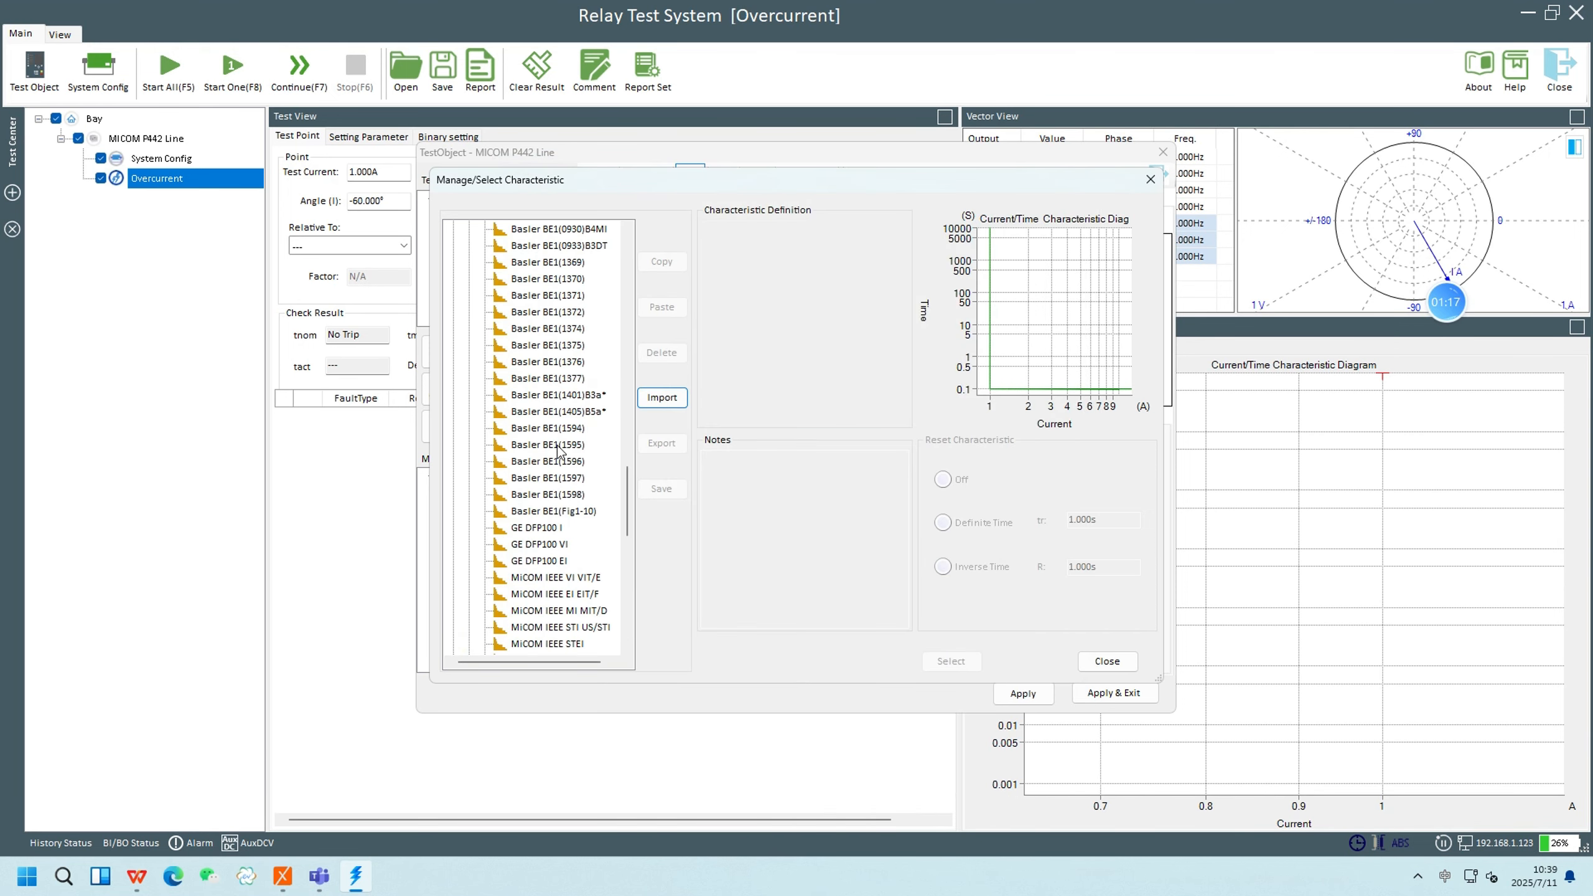
scroll(615, 428, "up", 10)
left_click(547, 263)
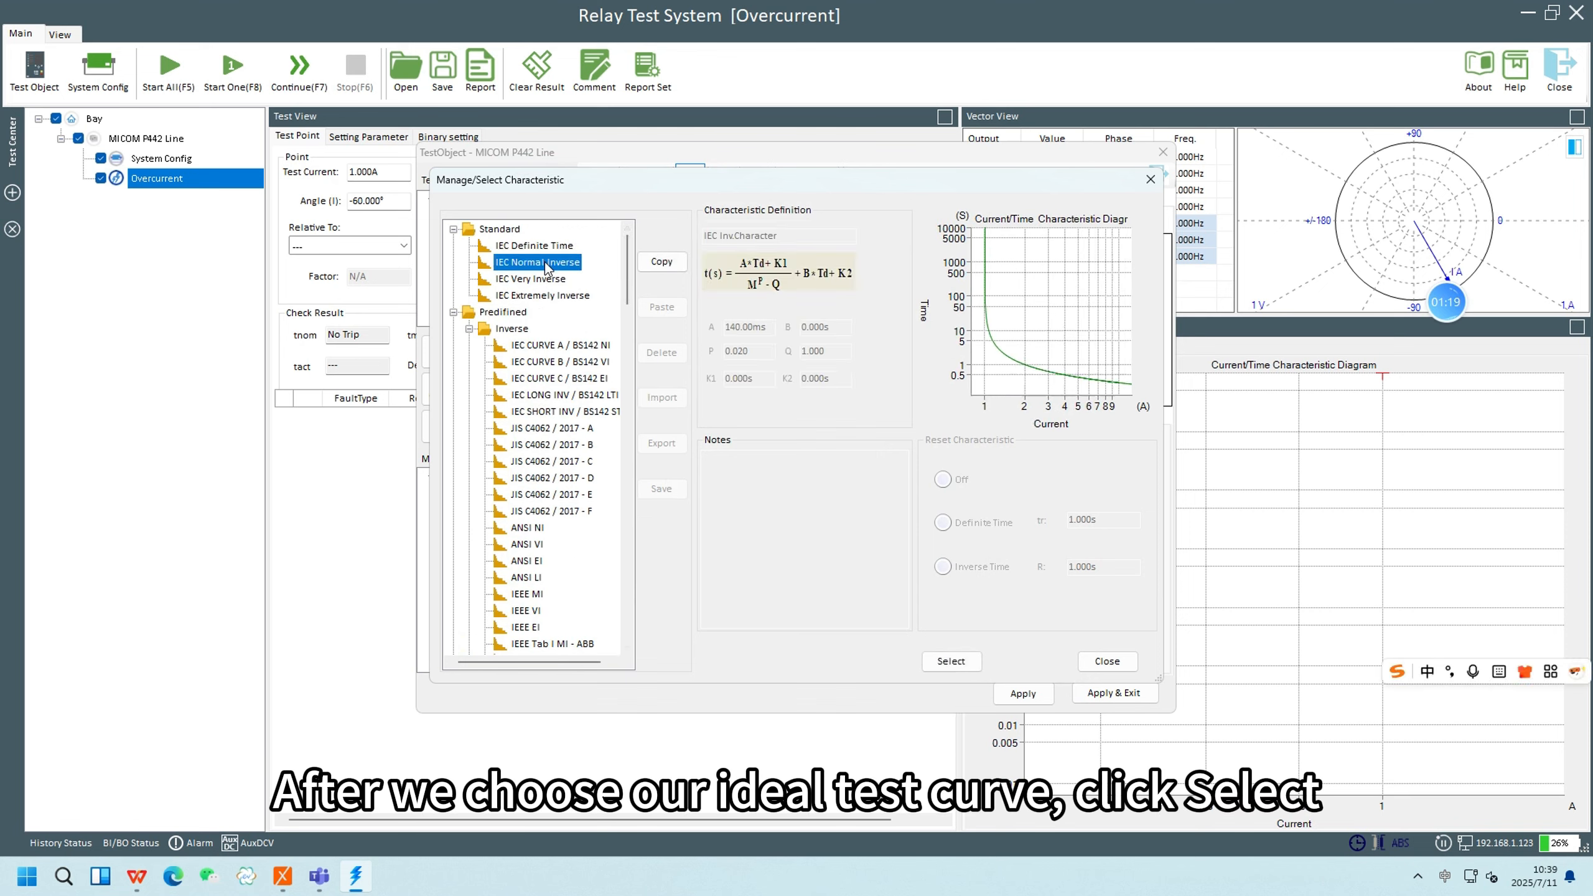
left_click(950, 660)
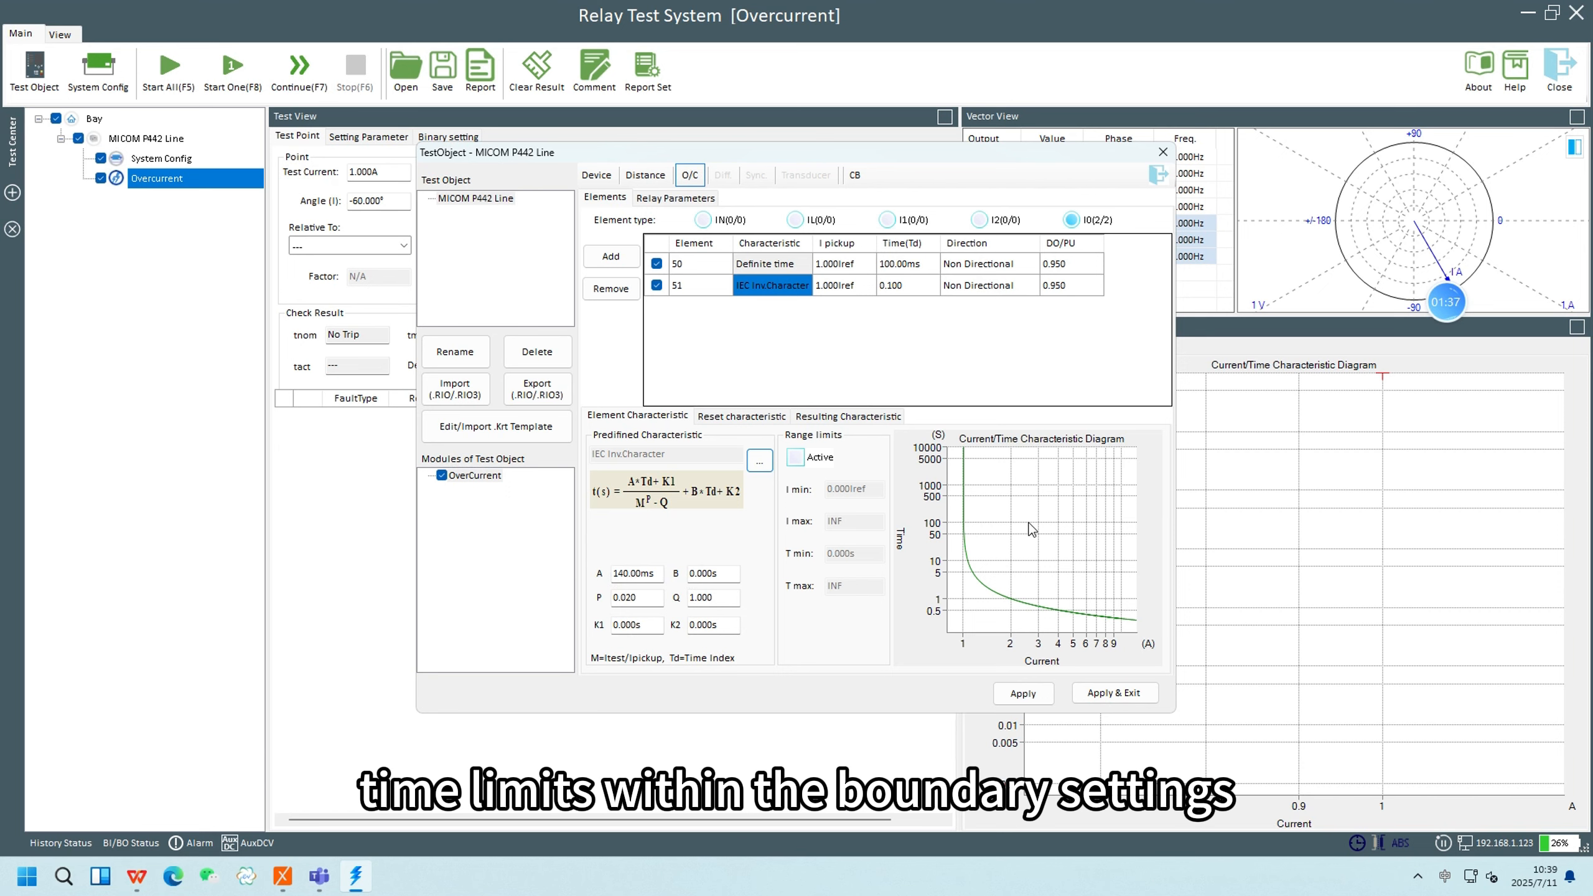
Examine the pickup current and time settings of elements 50 and 51
double_click(844, 264)
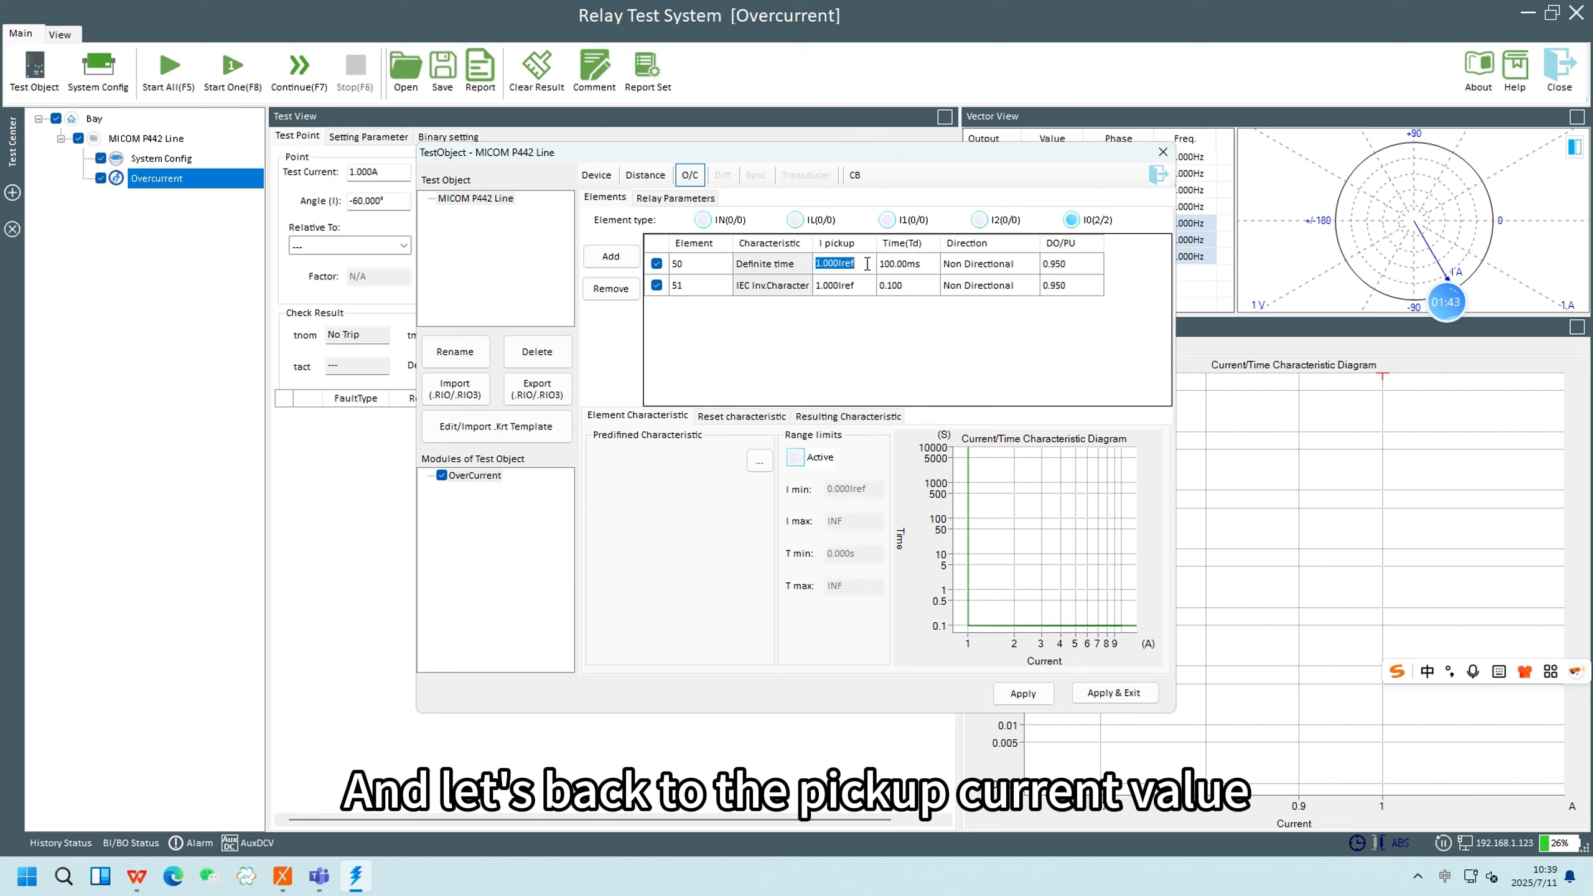
double_click(893, 263)
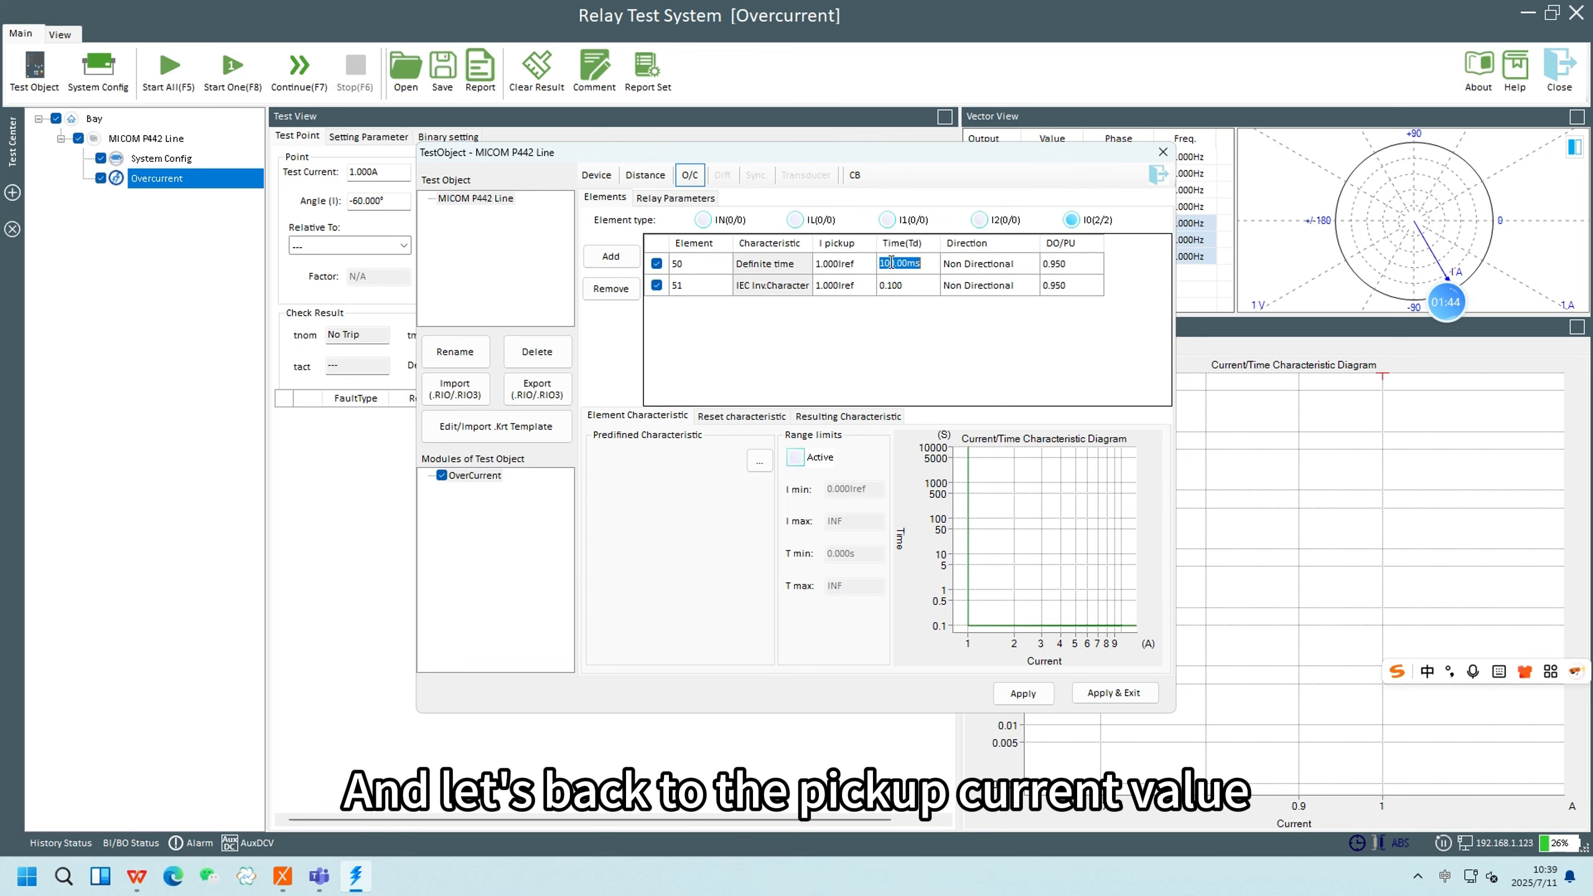
double_click(833, 292)
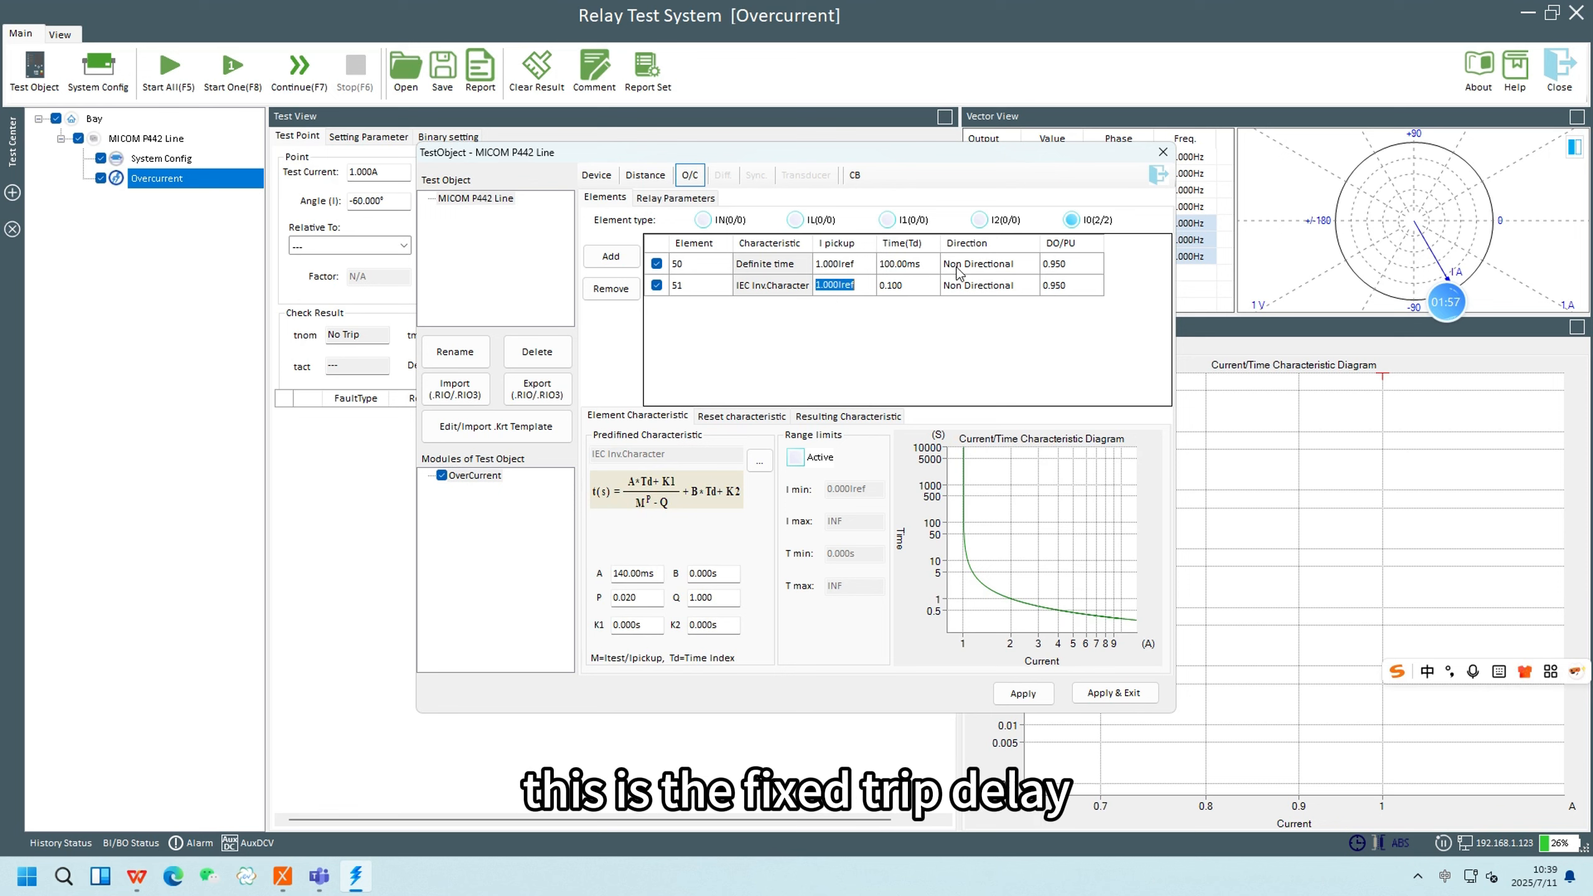
left_click(911, 267)
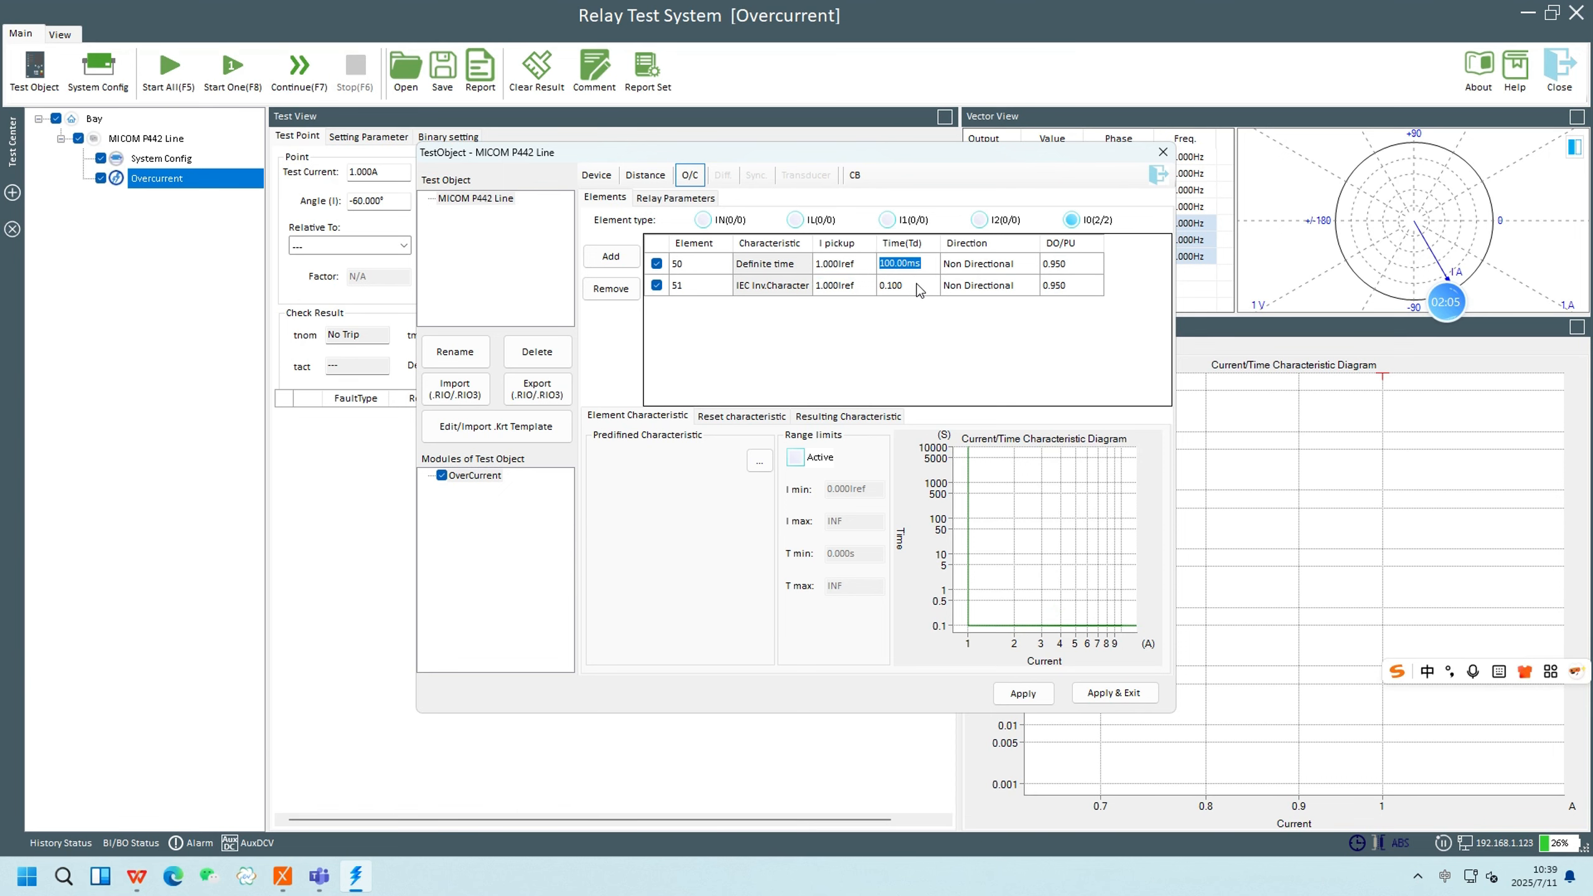
left_click(920, 288)
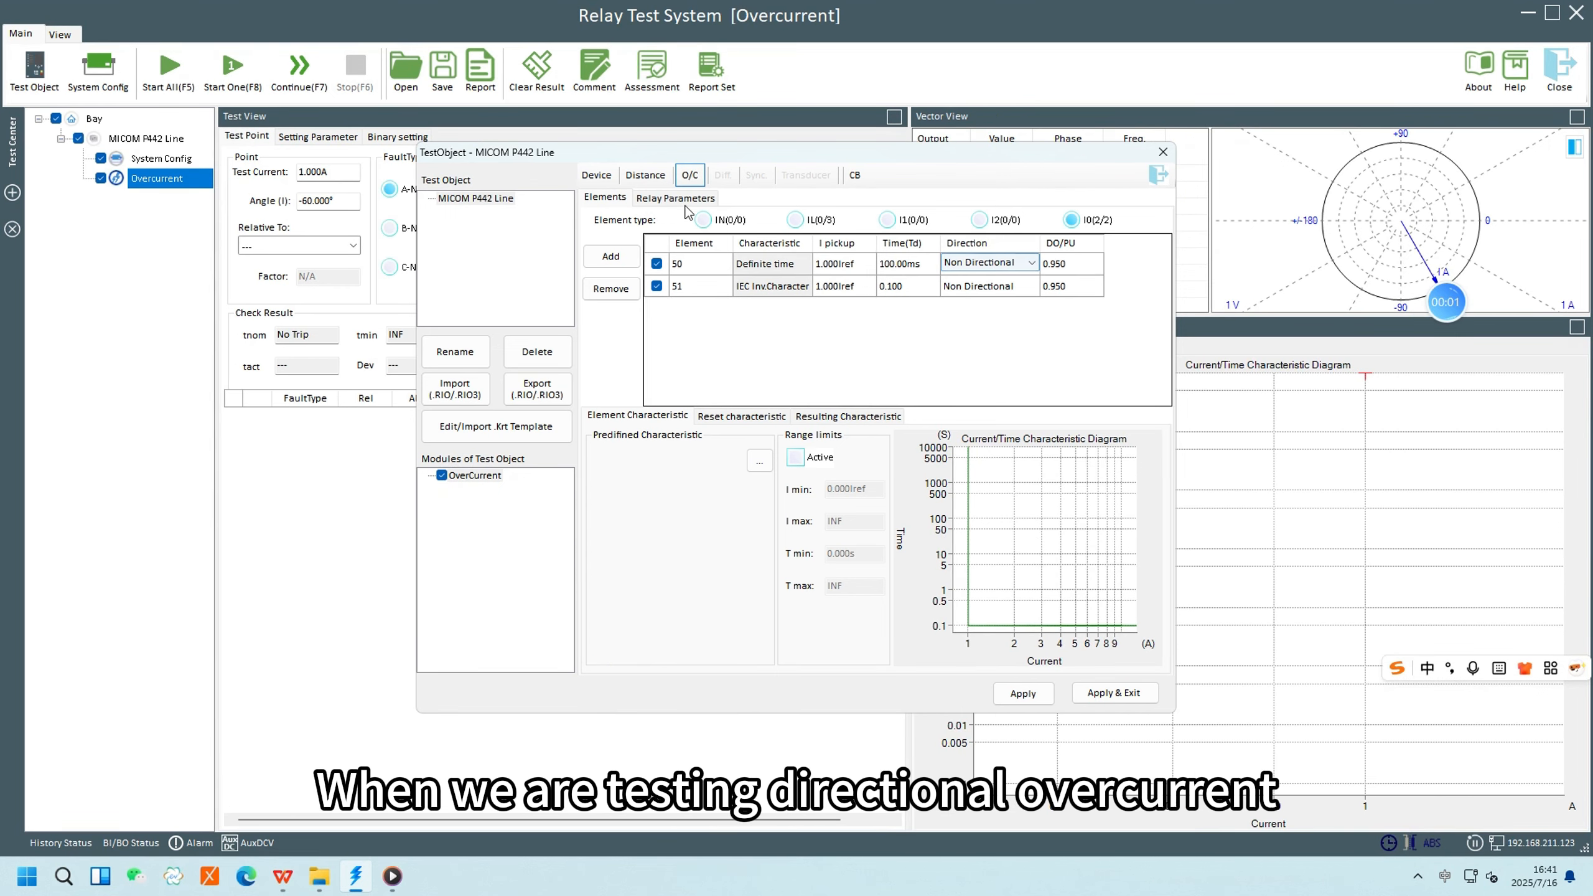
Set the relay's directional behavior to Directional and the direction of element 50 to Forward
left_click(678, 198)
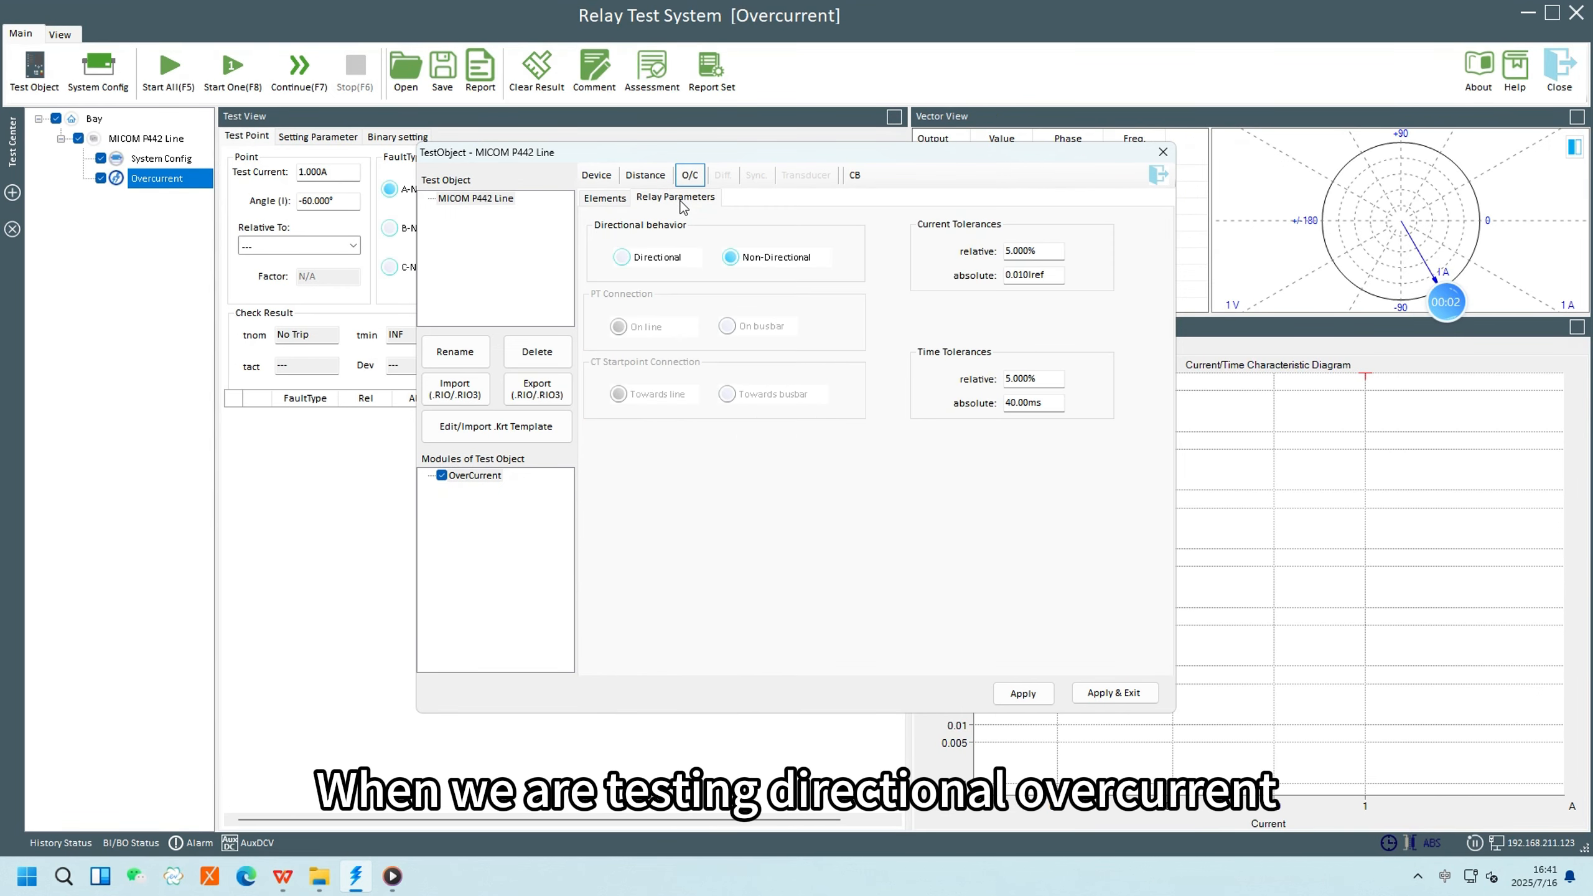
left_click(625, 259)
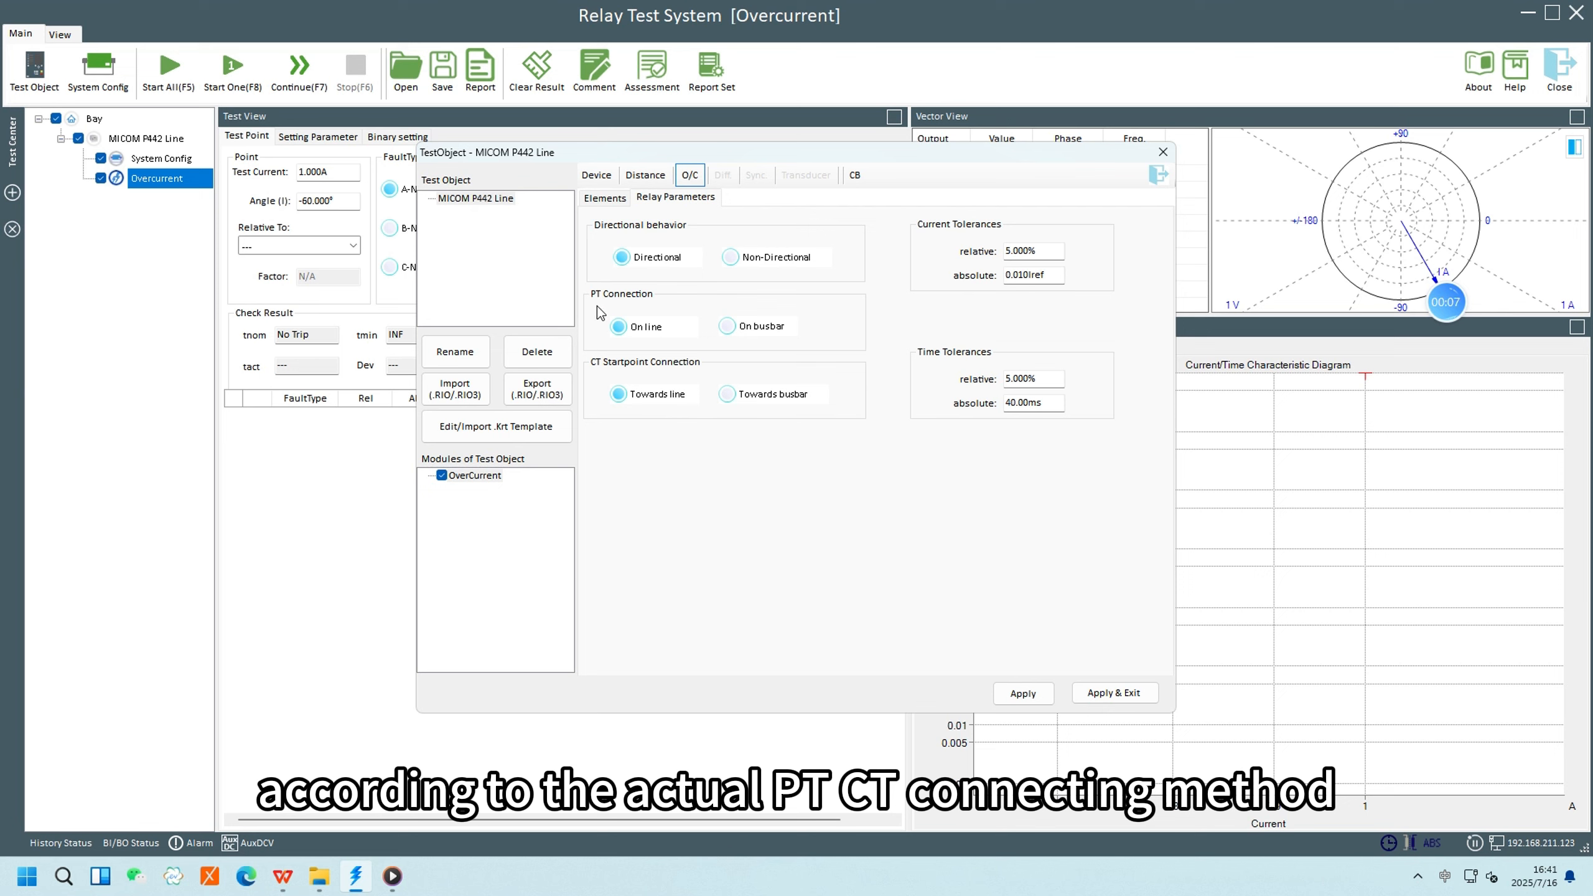
left_click(608, 204)
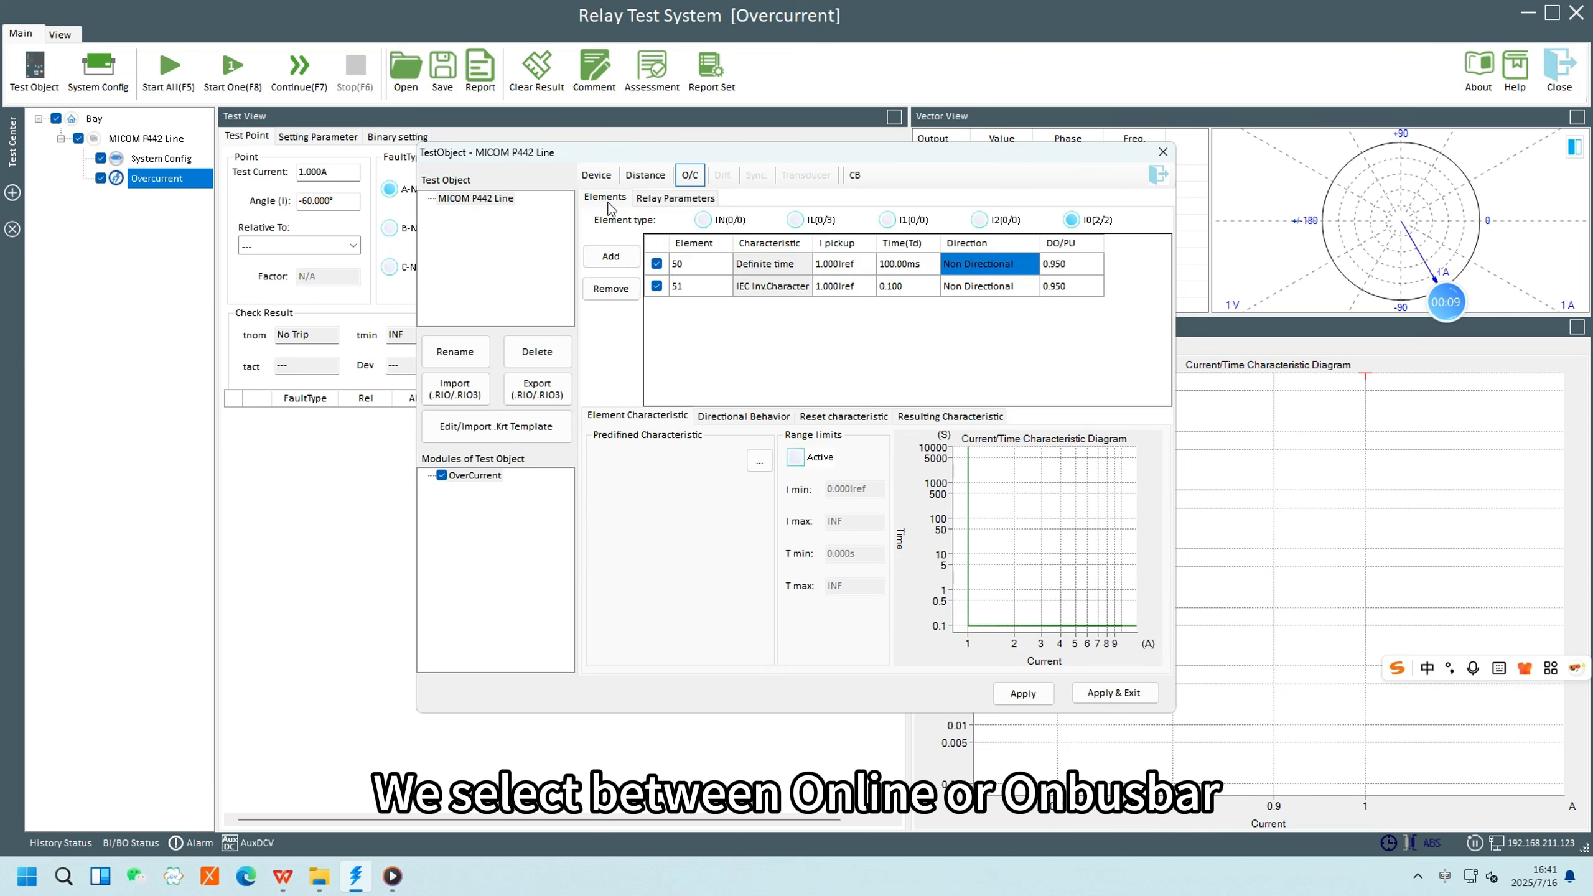
left_click(996, 268)
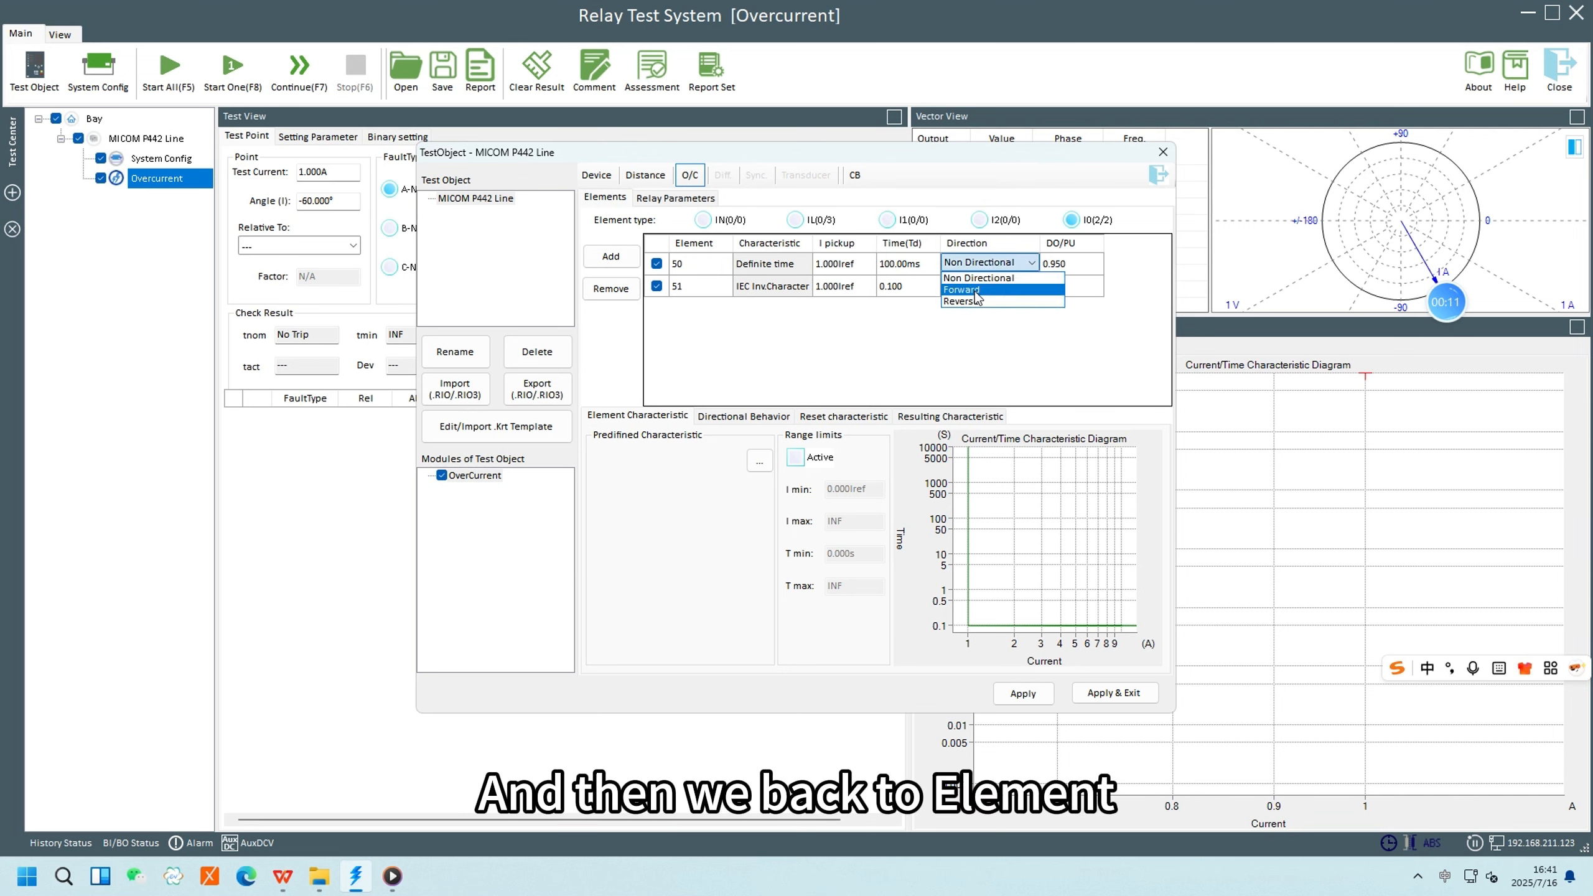
left_click(976, 291)
left_click(975, 289)
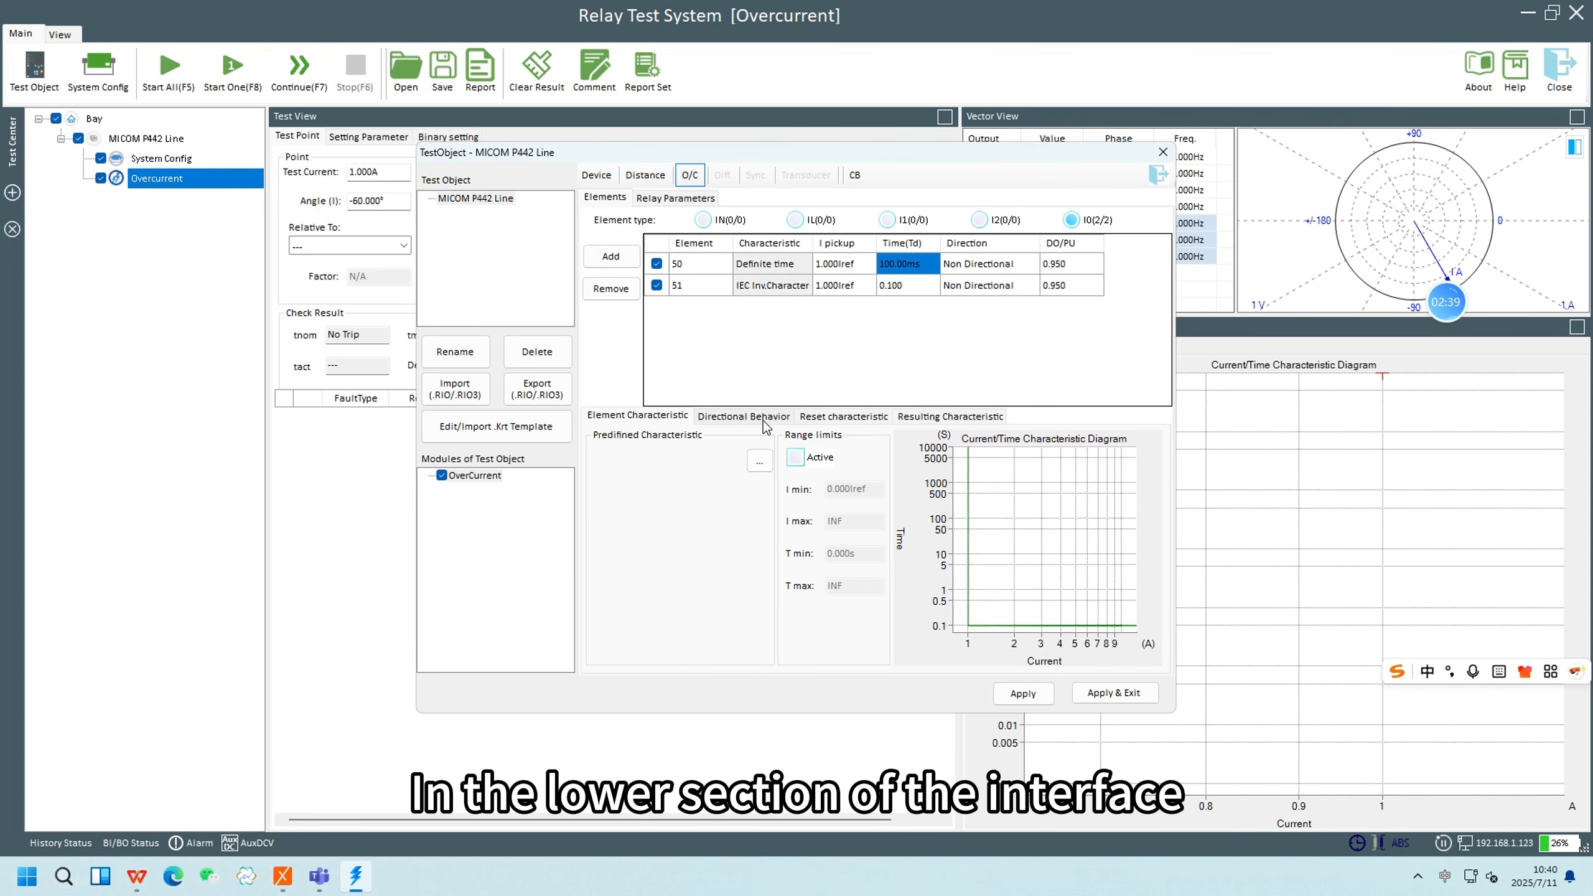
Check the directional behavior of element 50 and set its reset characteristic to Inverse time
left_click(763, 419)
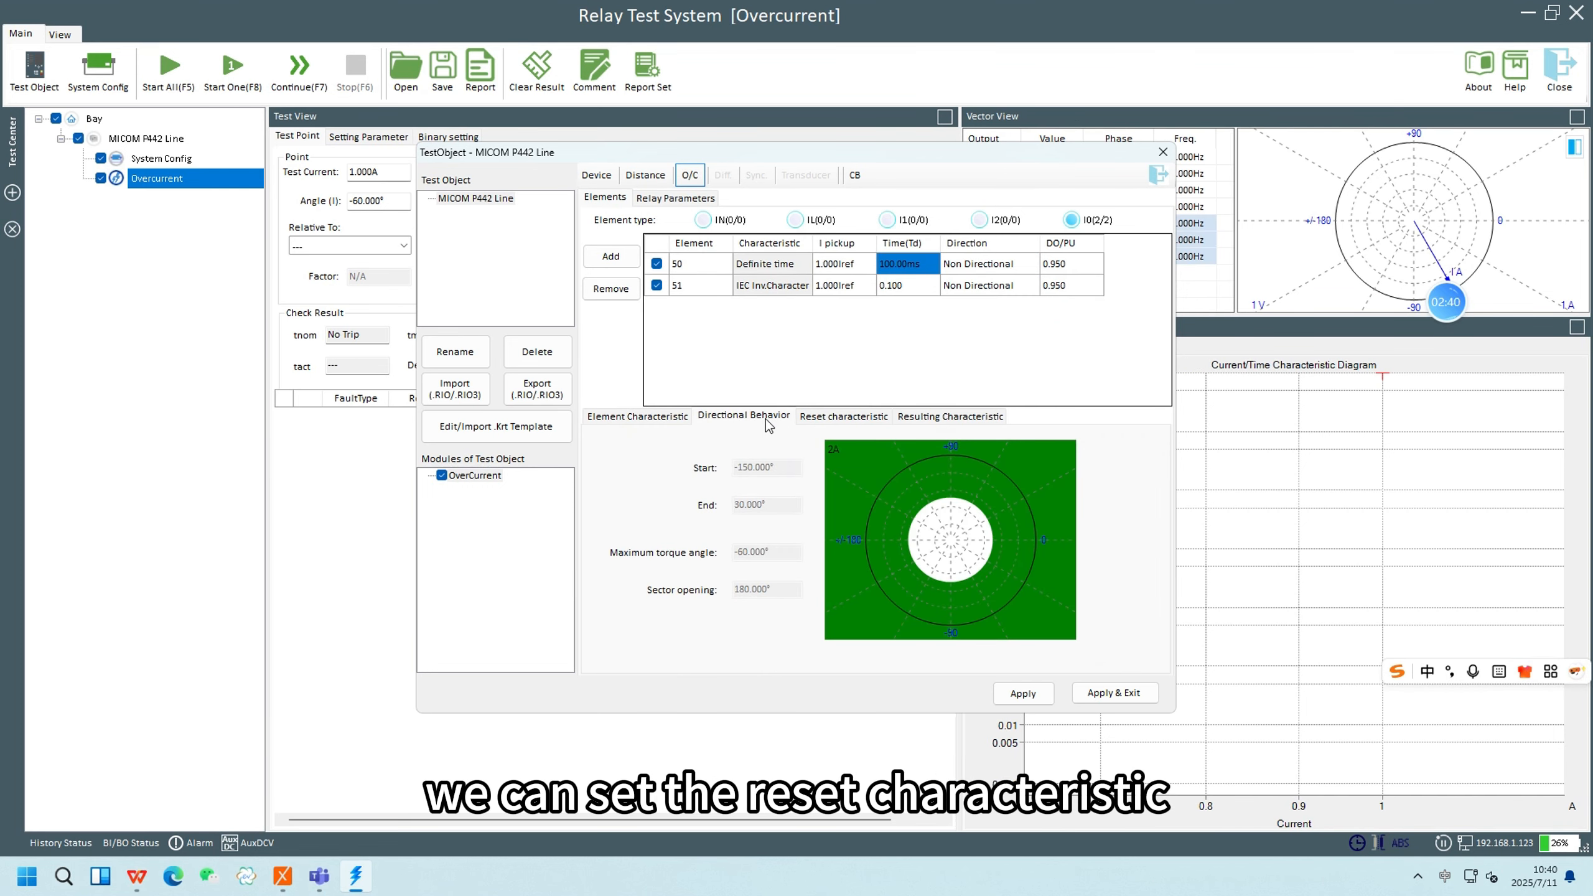
left_click(818, 417)
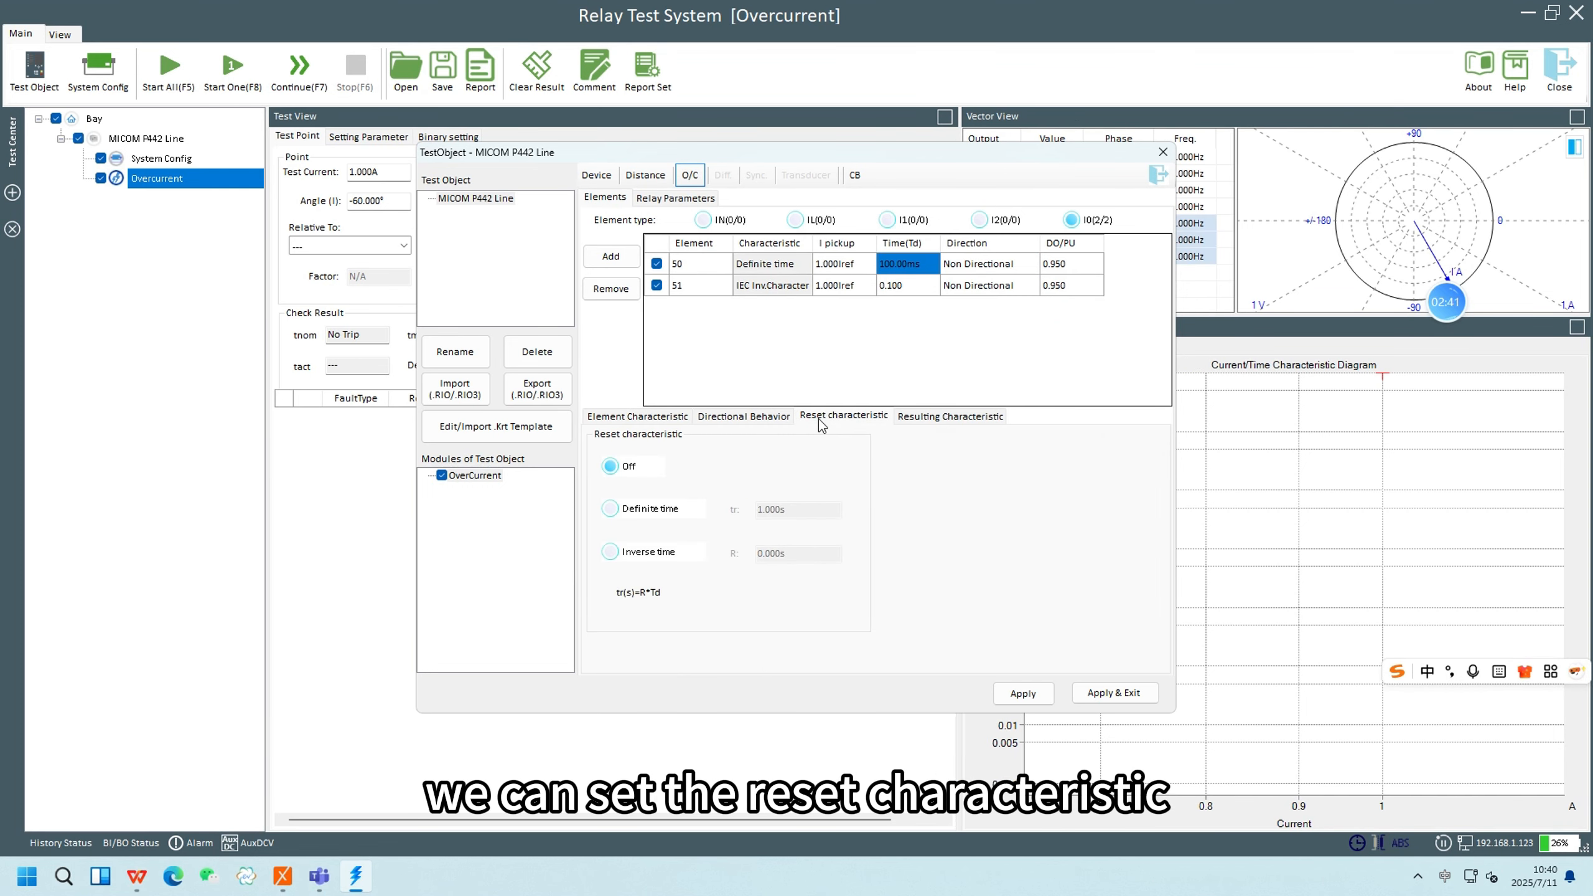
left_click(651, 510)
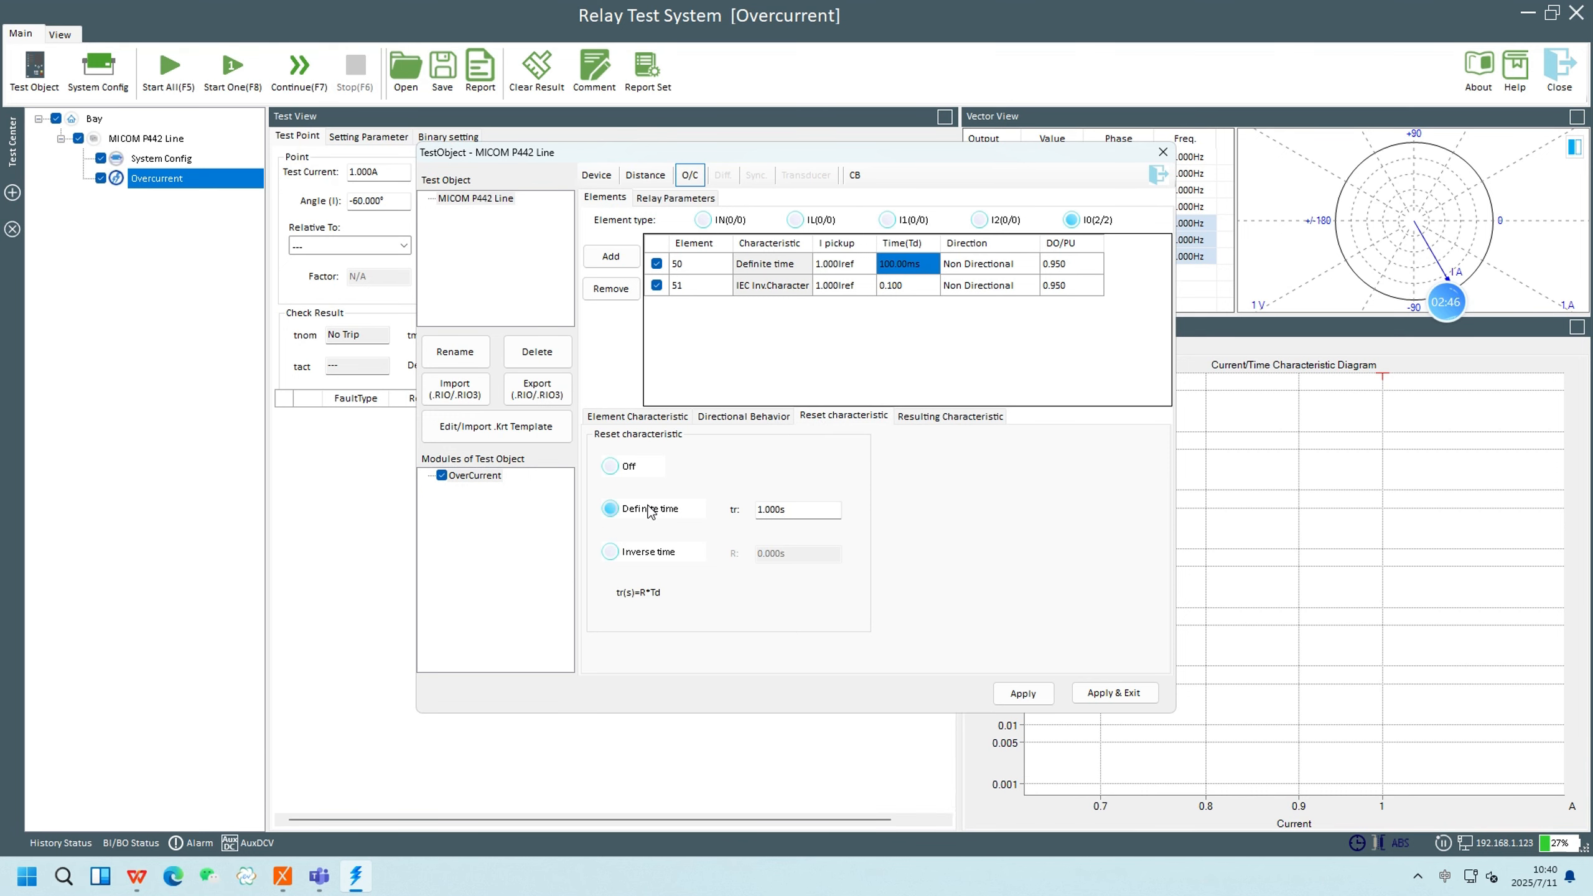
left_click(646, 550)
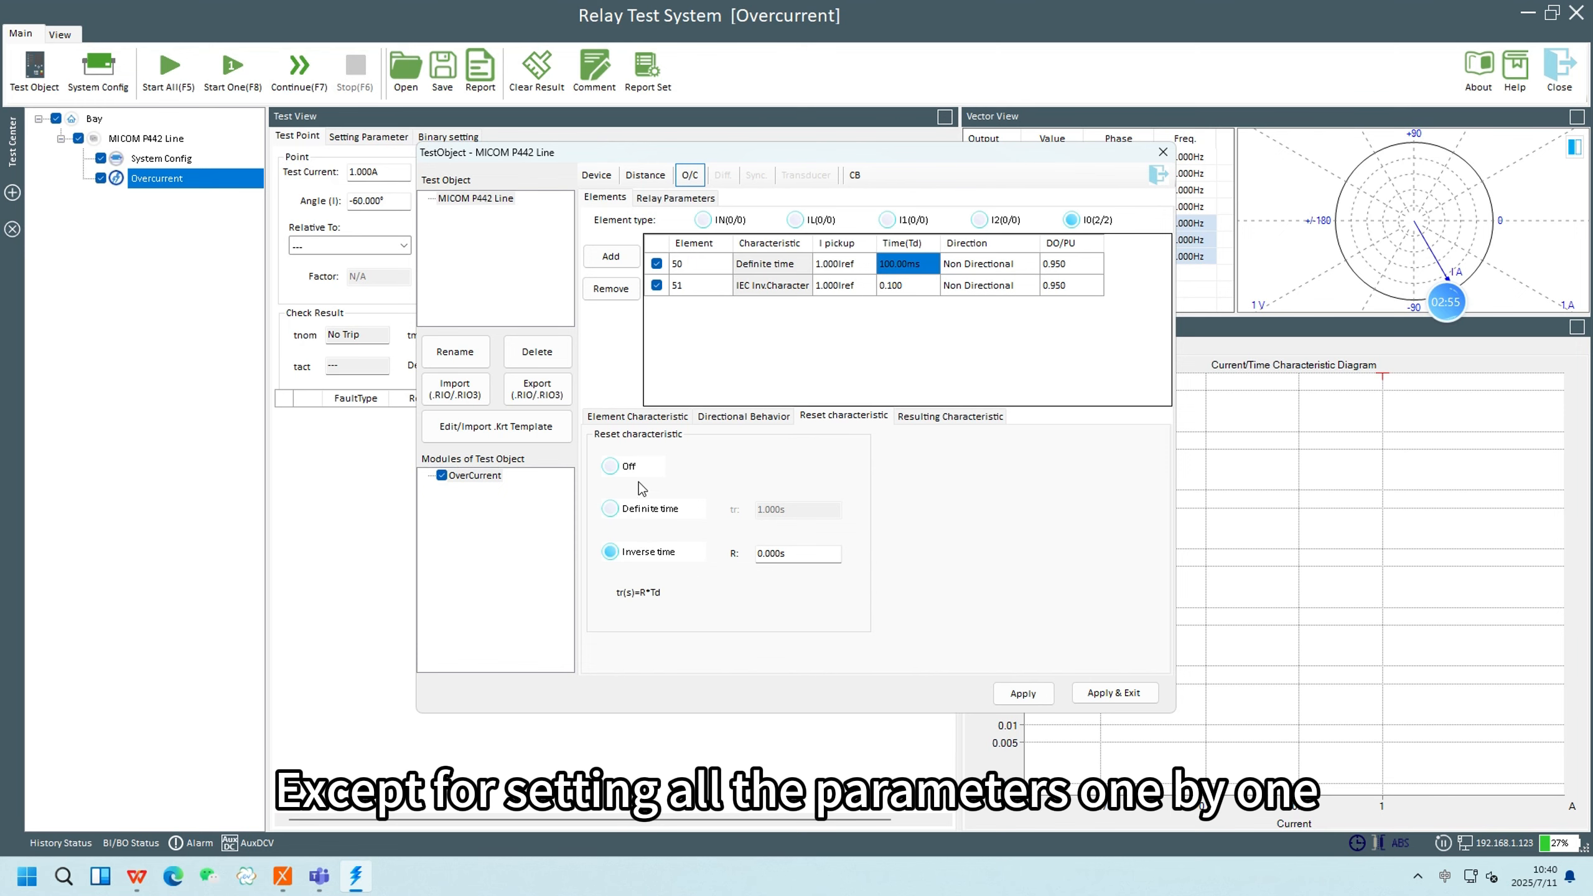
Import the relay settings from P444&P643.P444.003.xrio into the test object with the Default filter, then save them and leave the converter
left_click(534, 434)
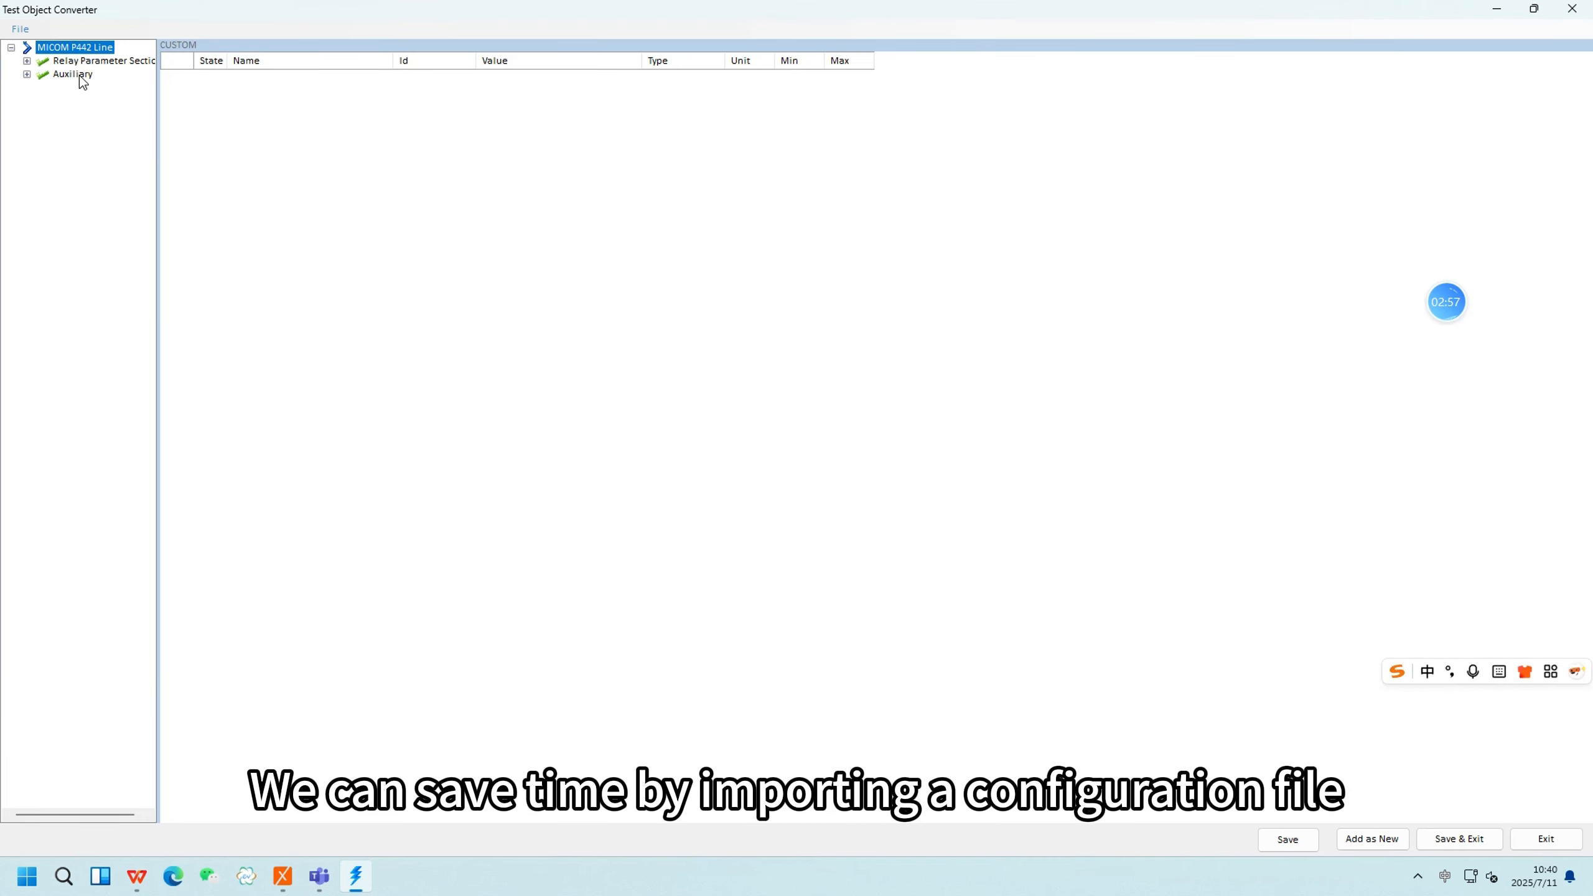
left_click(18, 29)
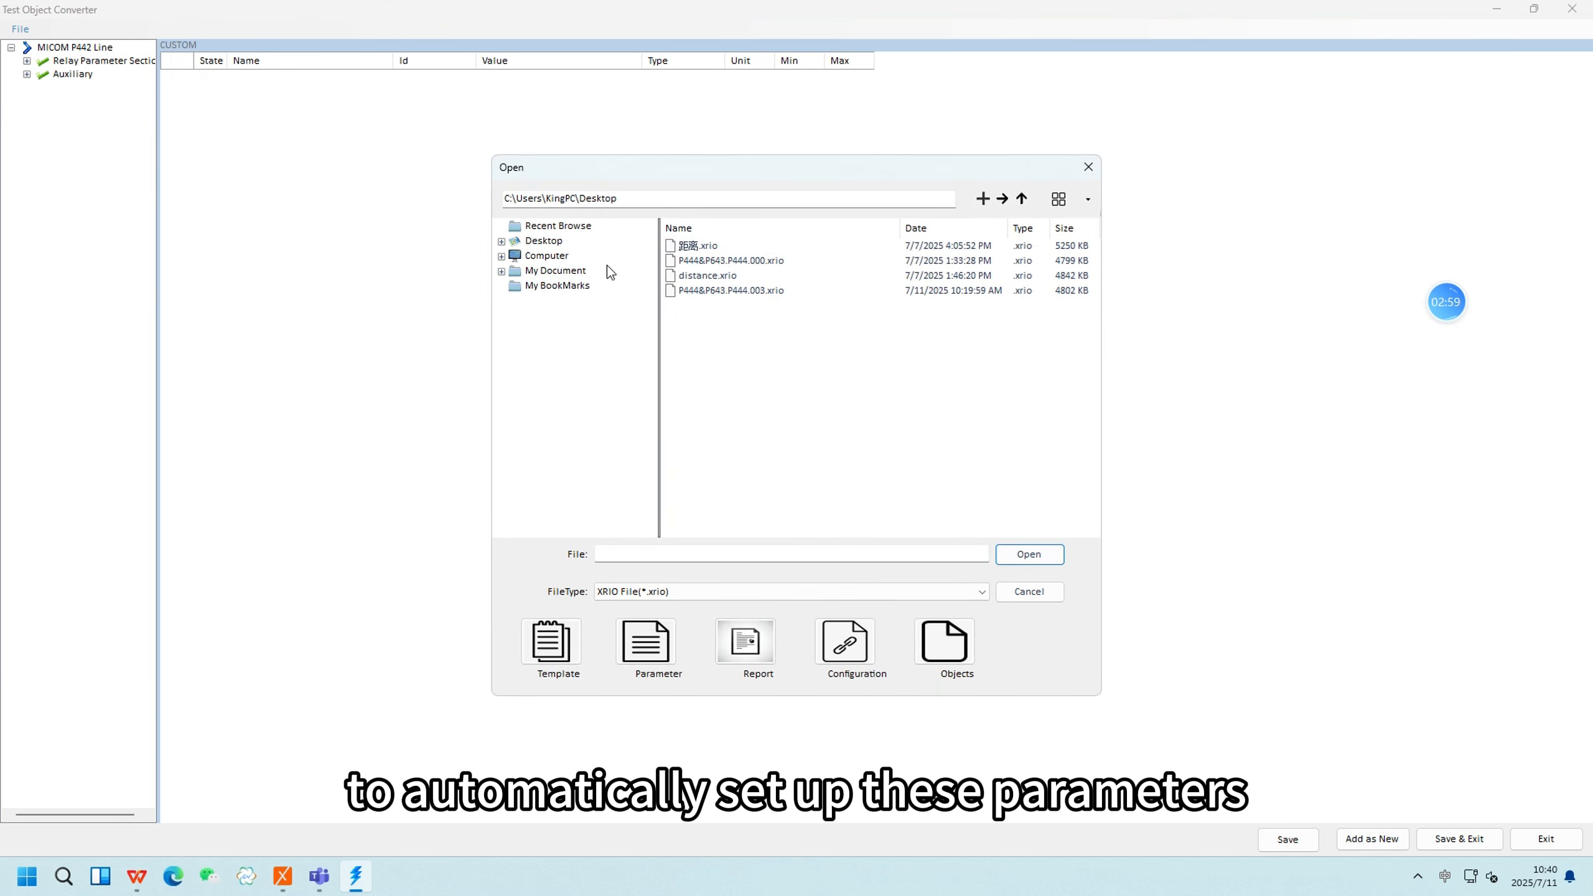
left_click(749, 290)
left_click(1029, 554)
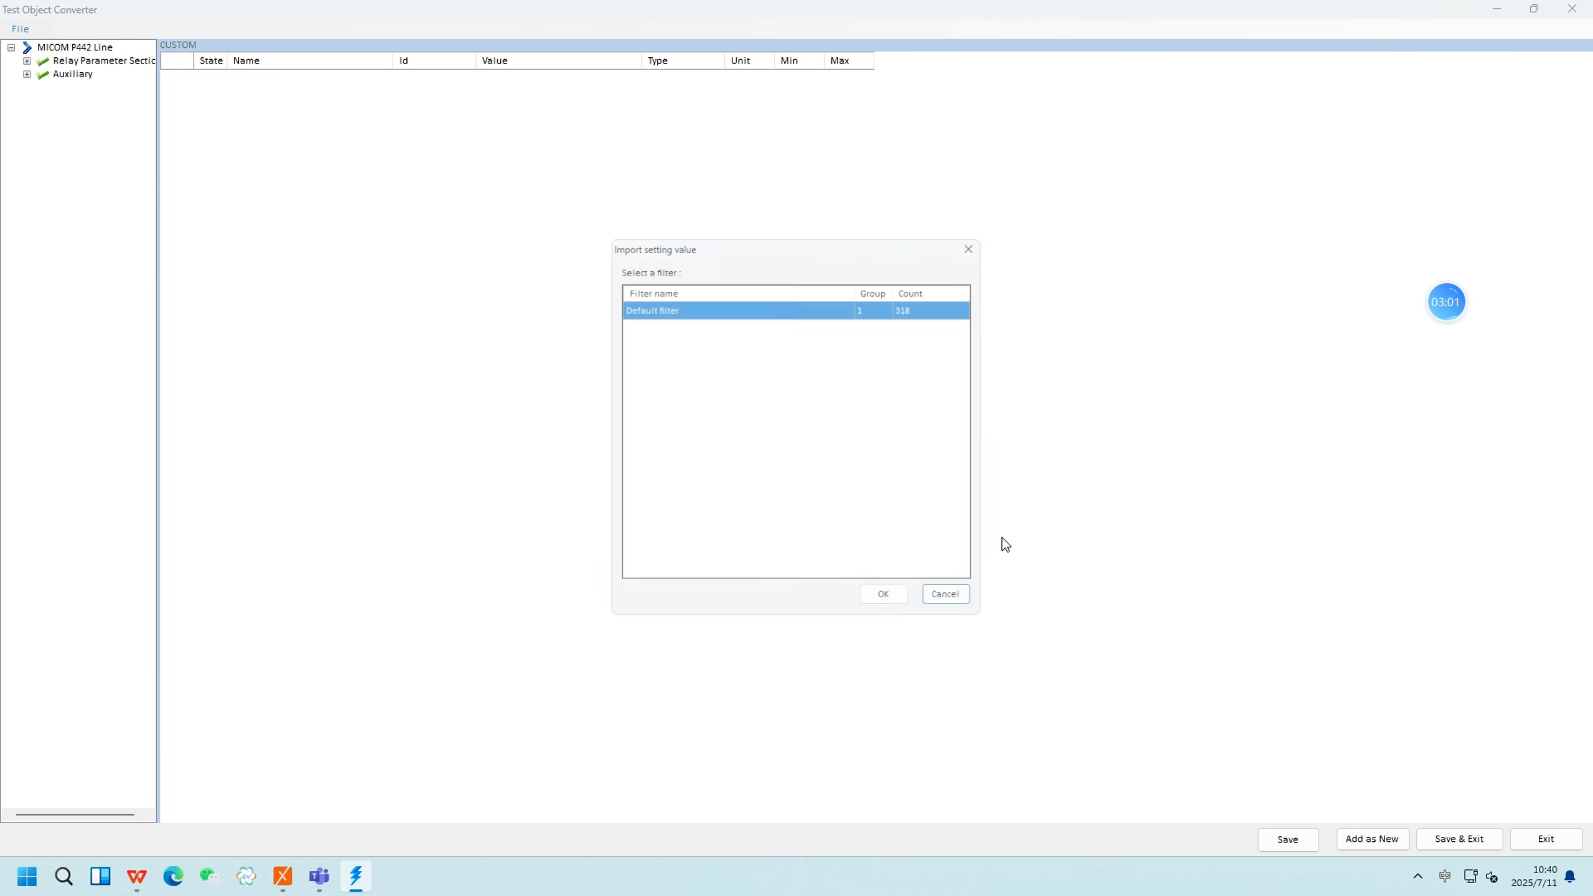
left_click(889, 605)
left_click(1459, 839)
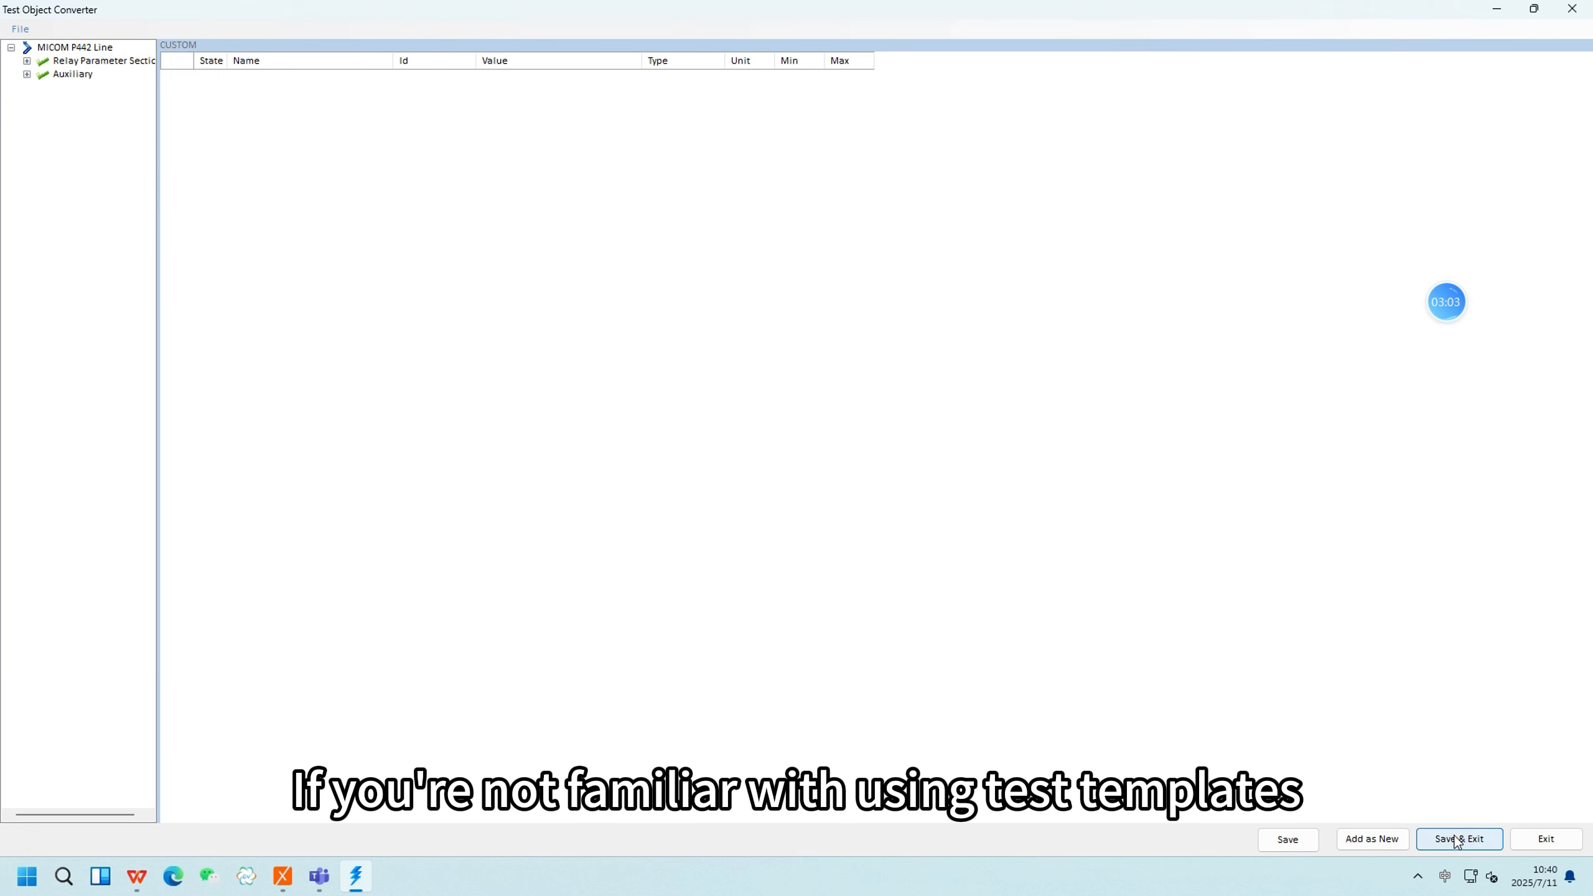
left_click(805, 493)
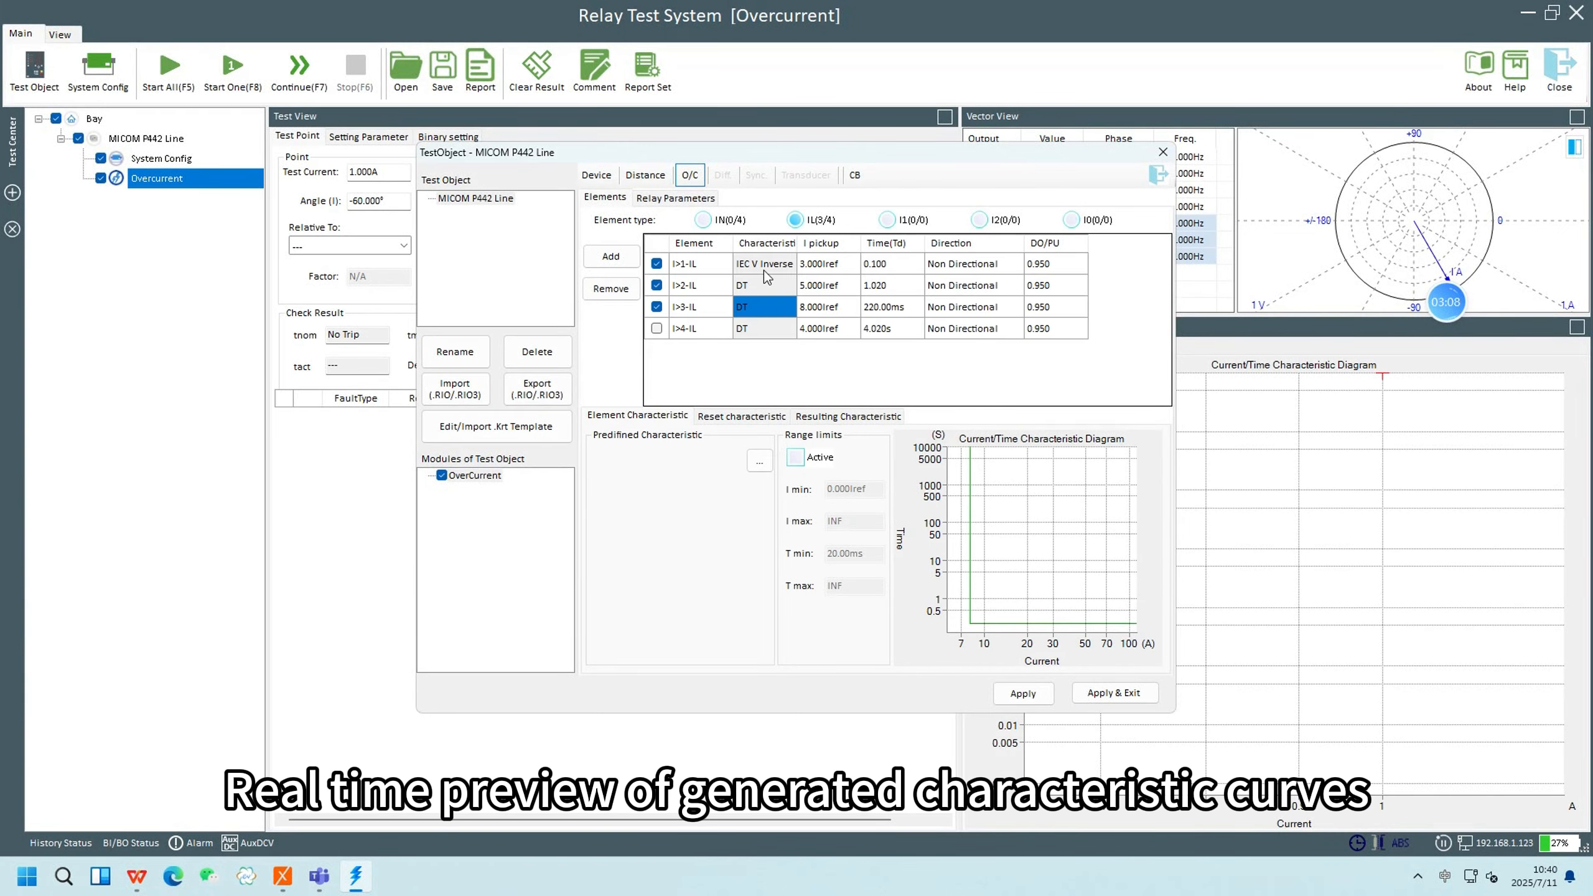
Review the I>1-IL curve, the resulting characteristic and the relay's current and time tolerances, then apply the test object settings
left_click(764, 271)
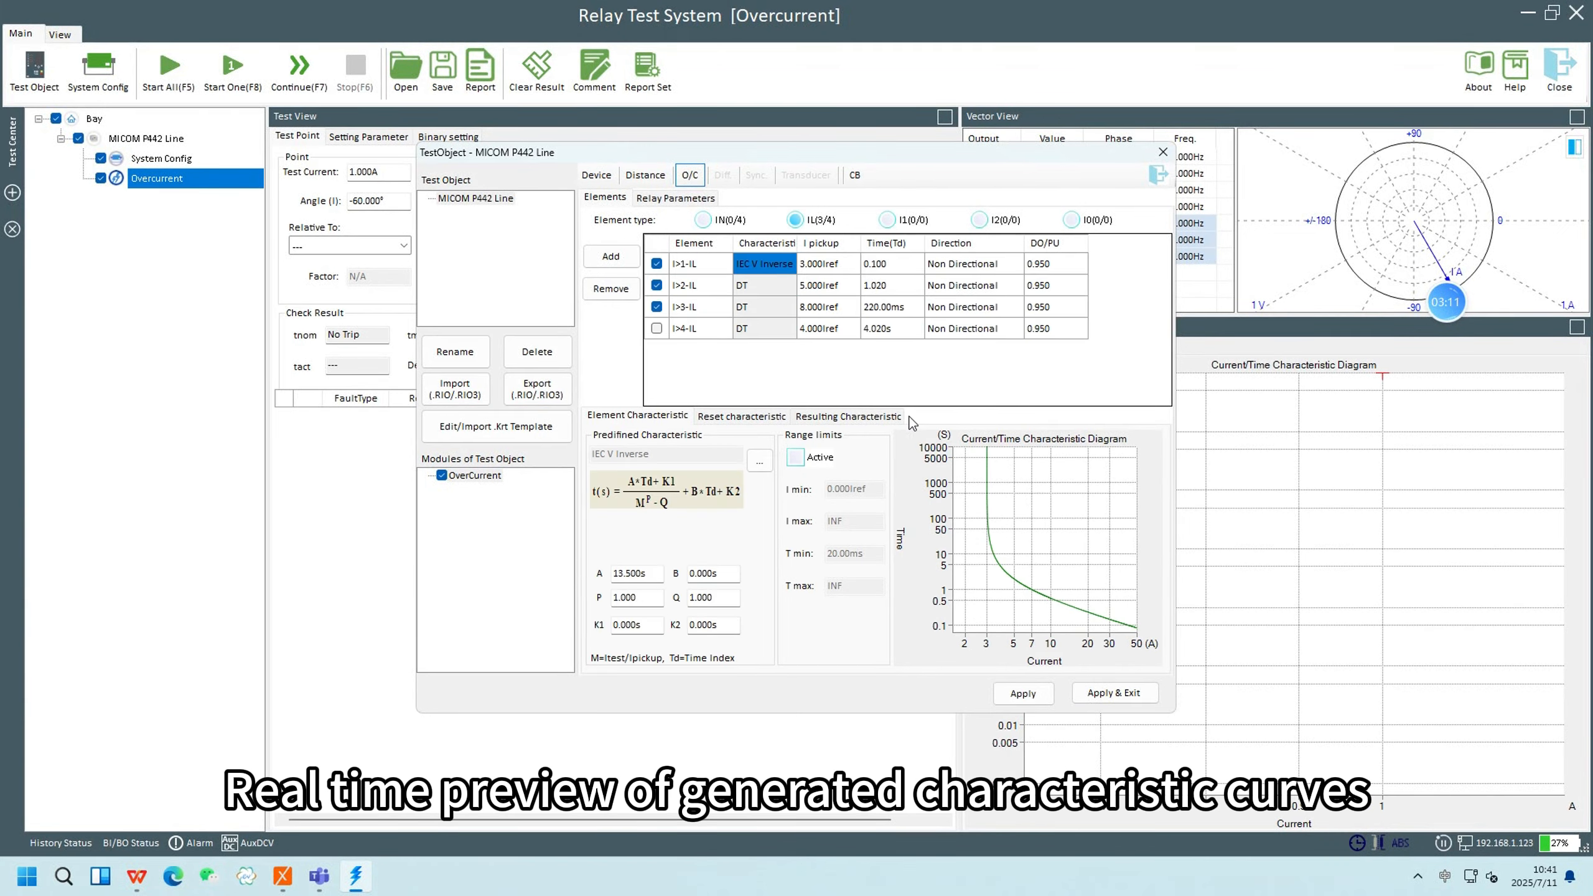
left_click(887, 417)
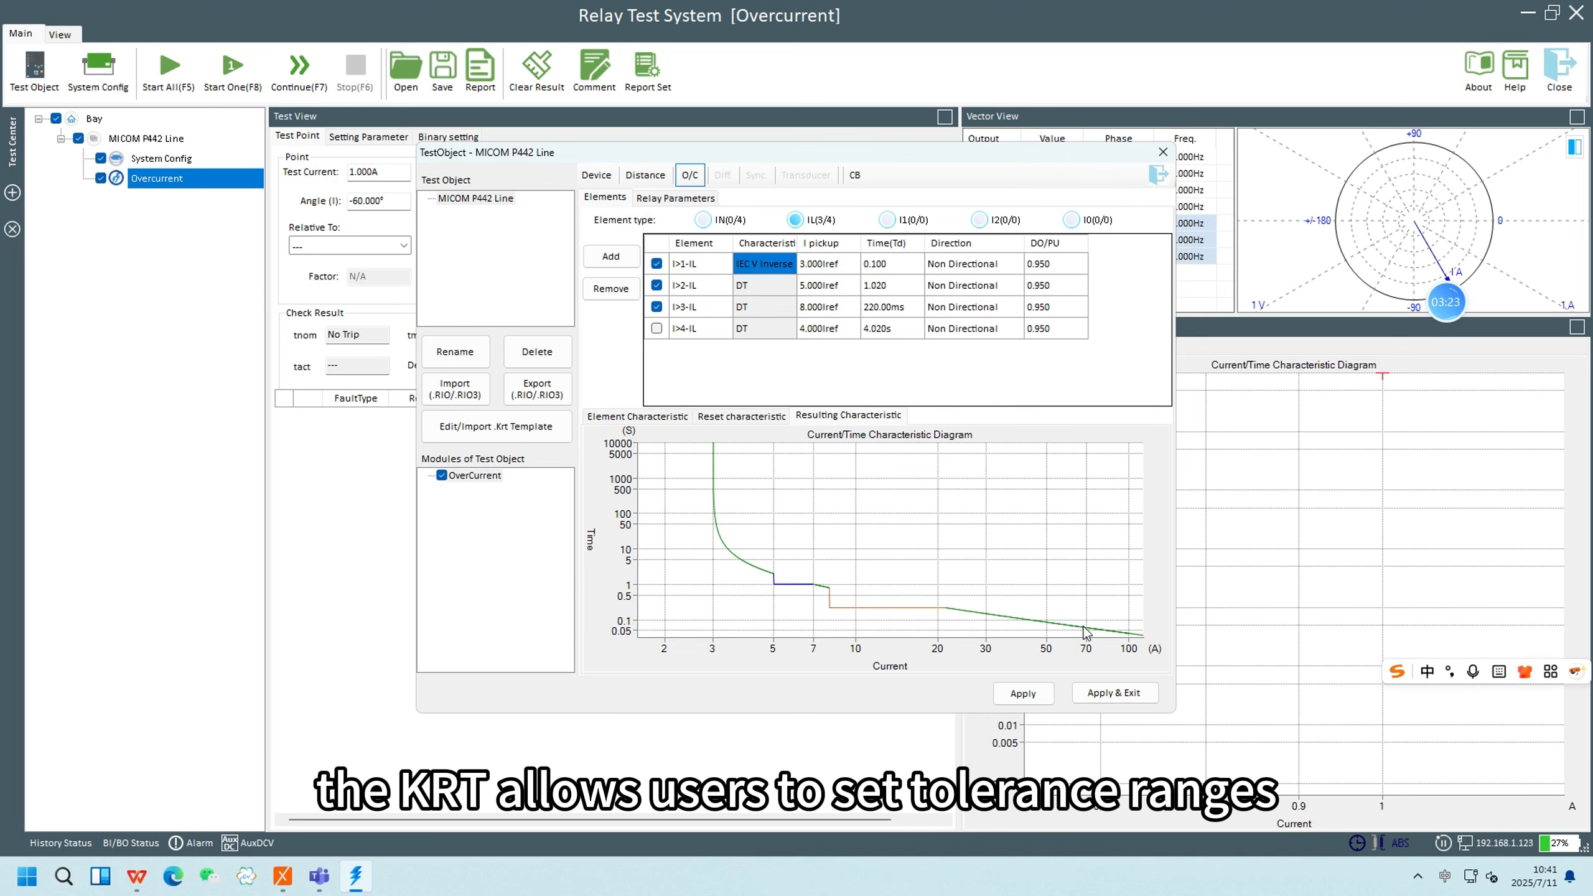
left_click(690, 198)
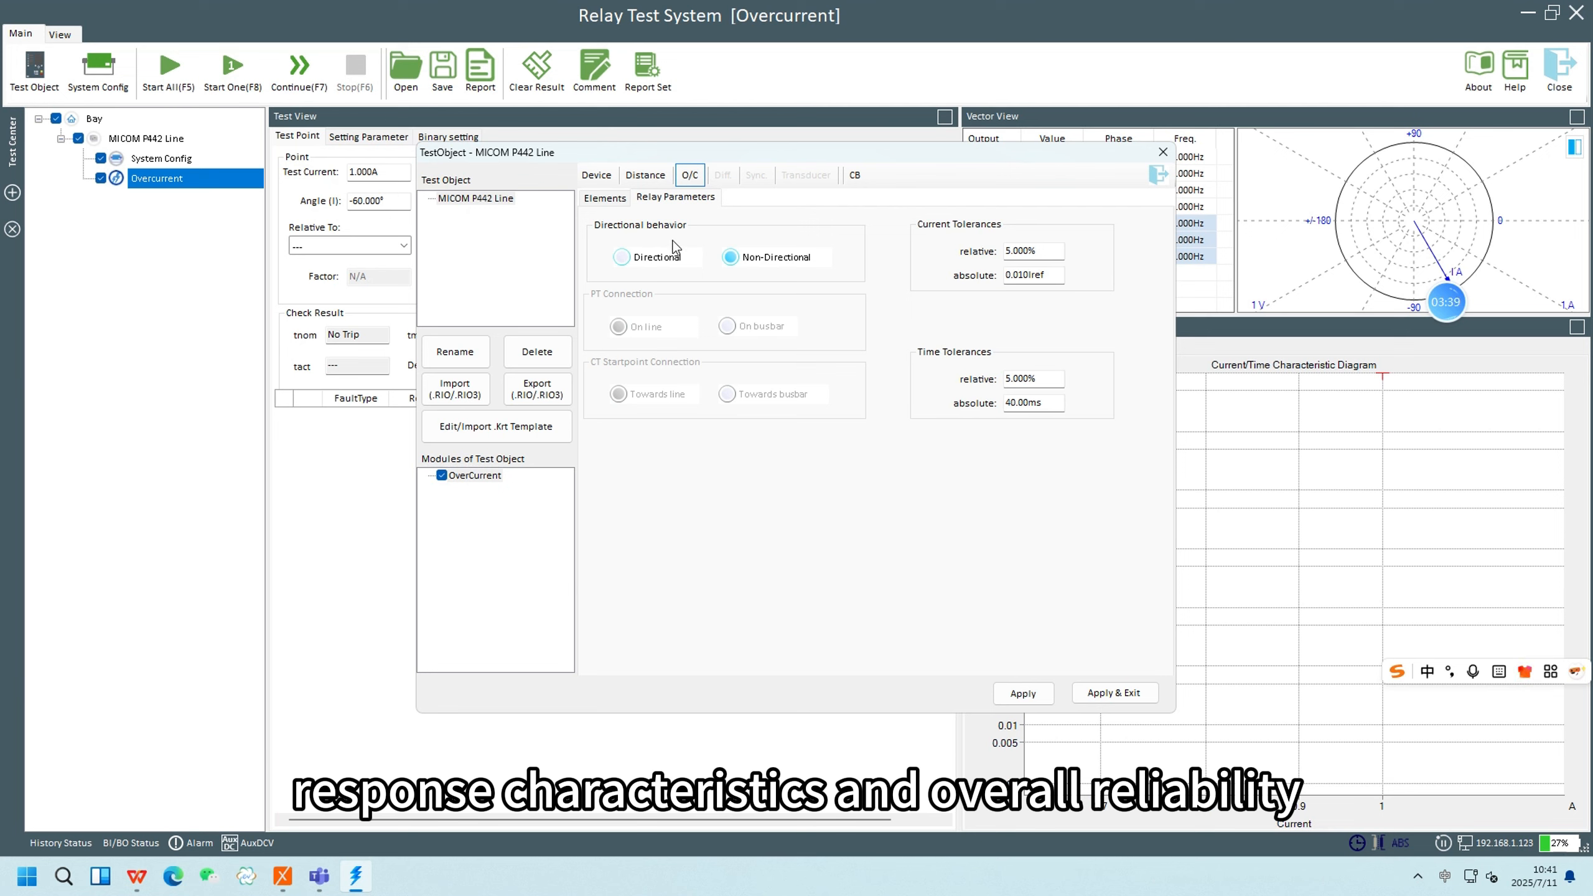
left_click(612, 197)
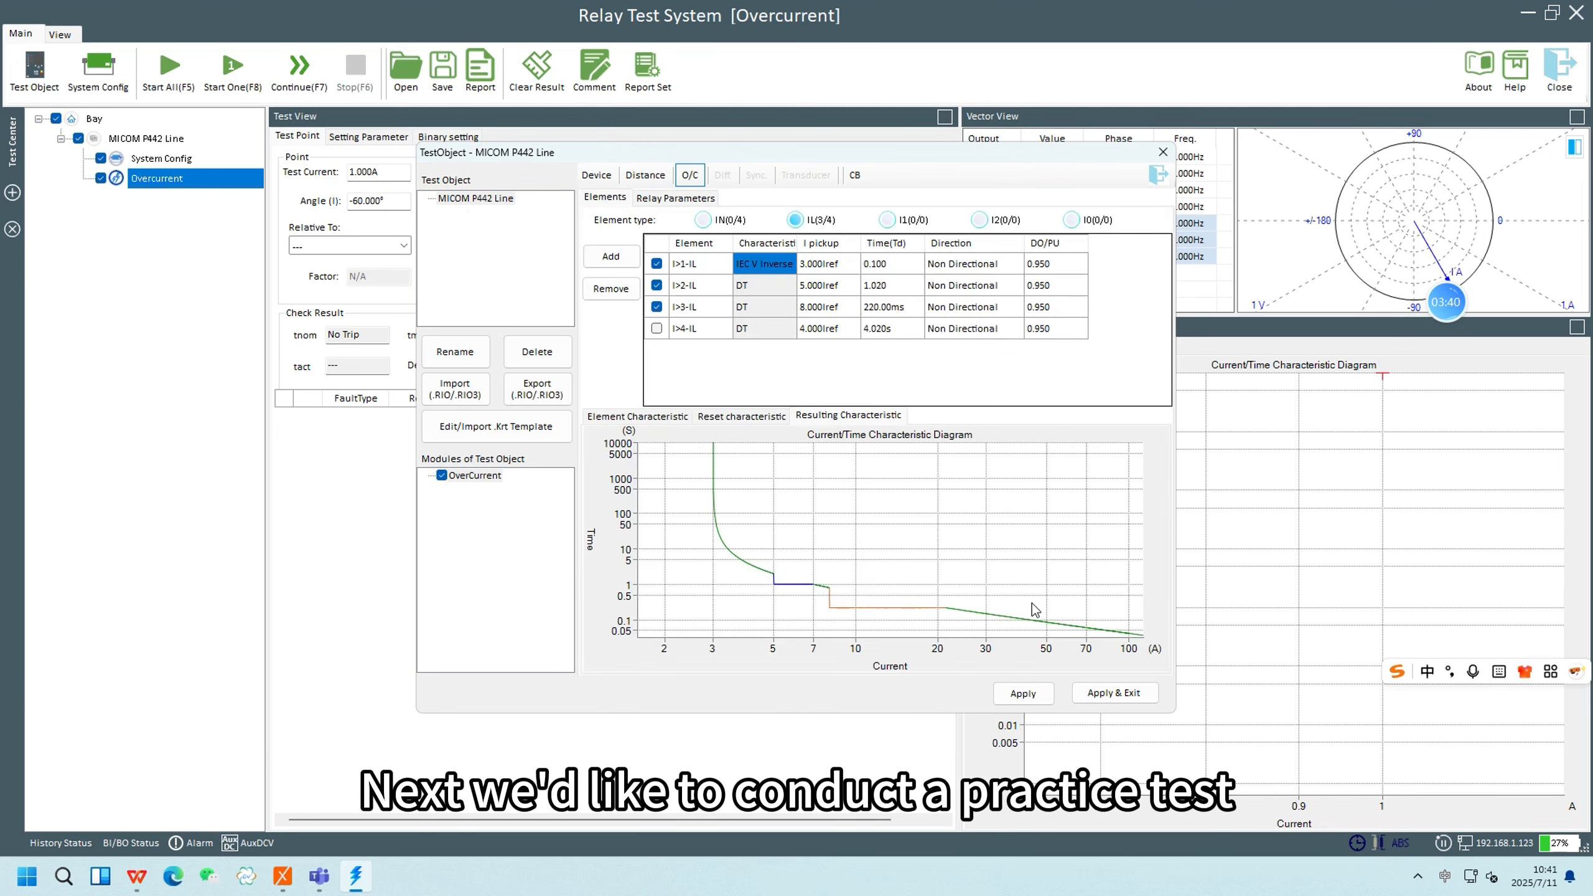
left_click(1104, 697)
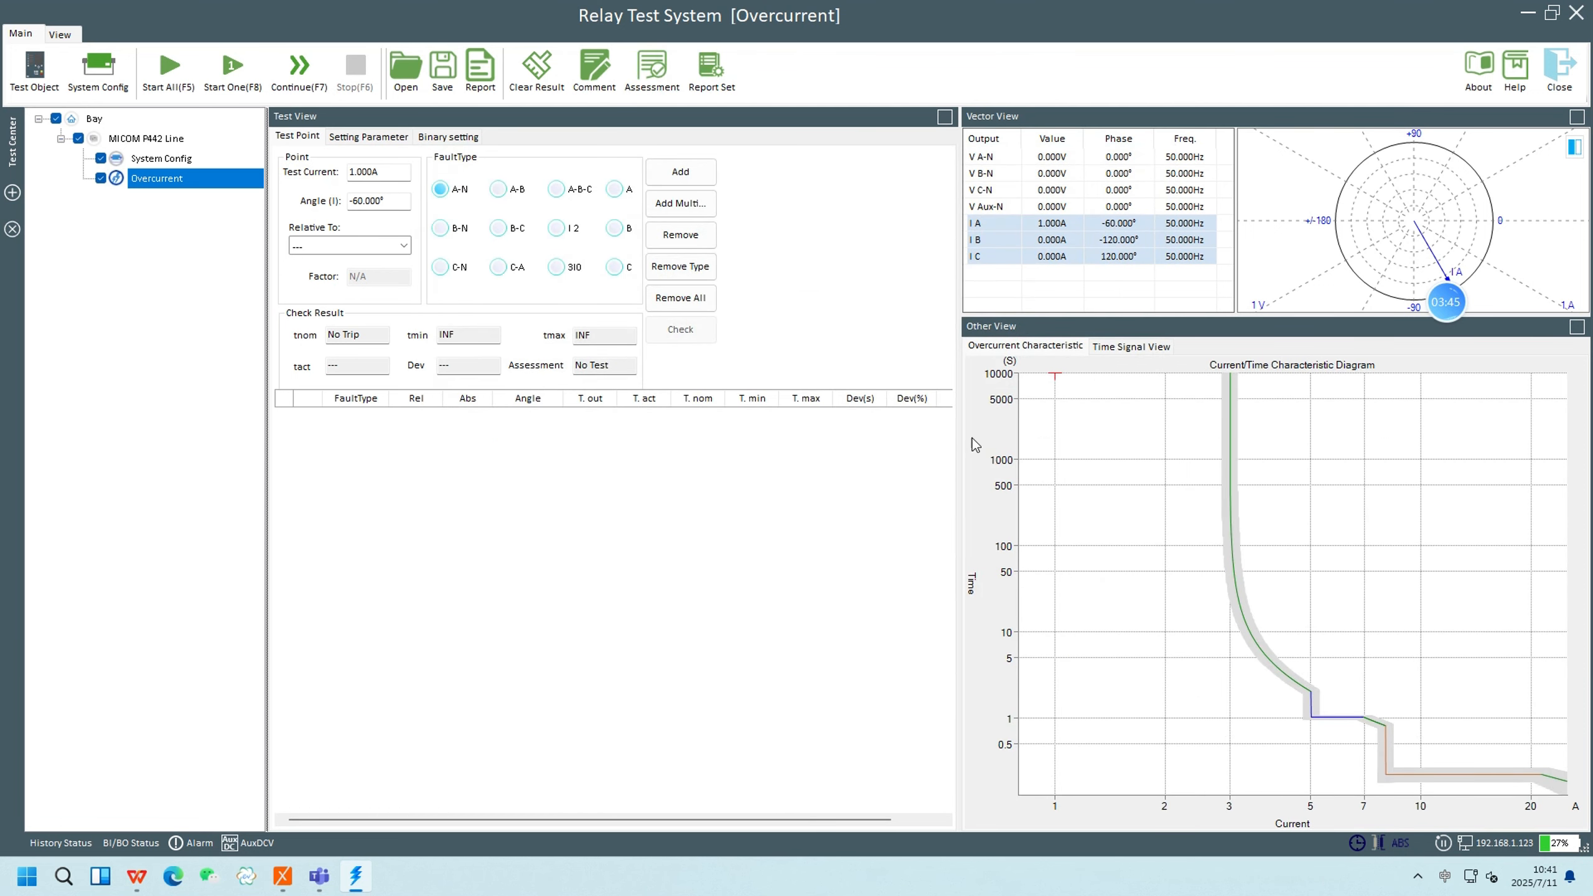
Add a single A-N test point at 1.000 A and -60° to the test table
left_click(387, 173)
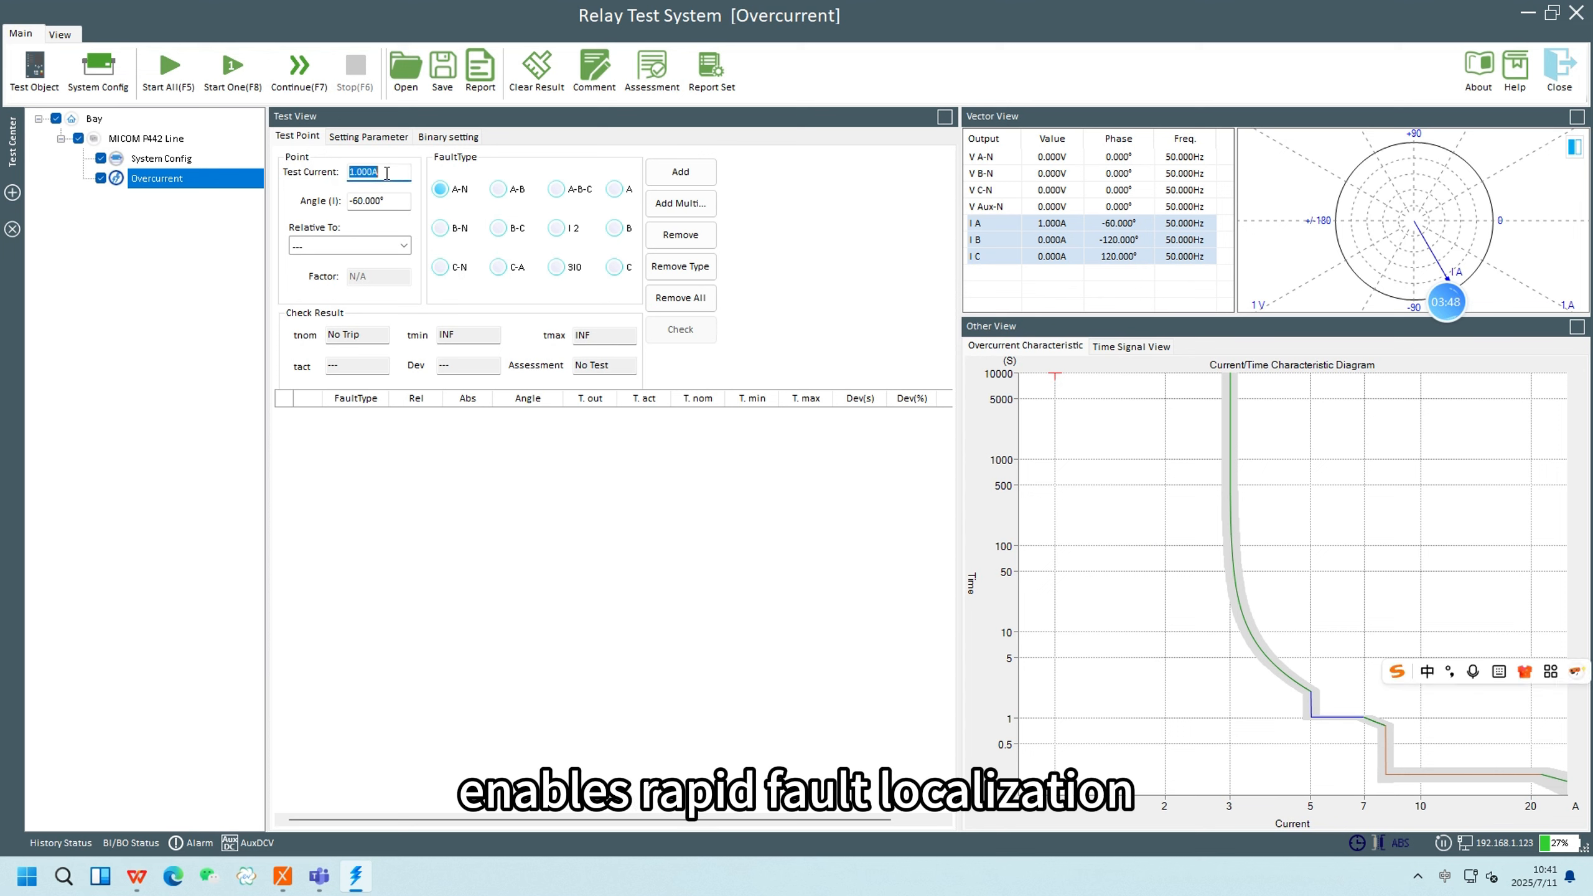
left_click(386, 207)
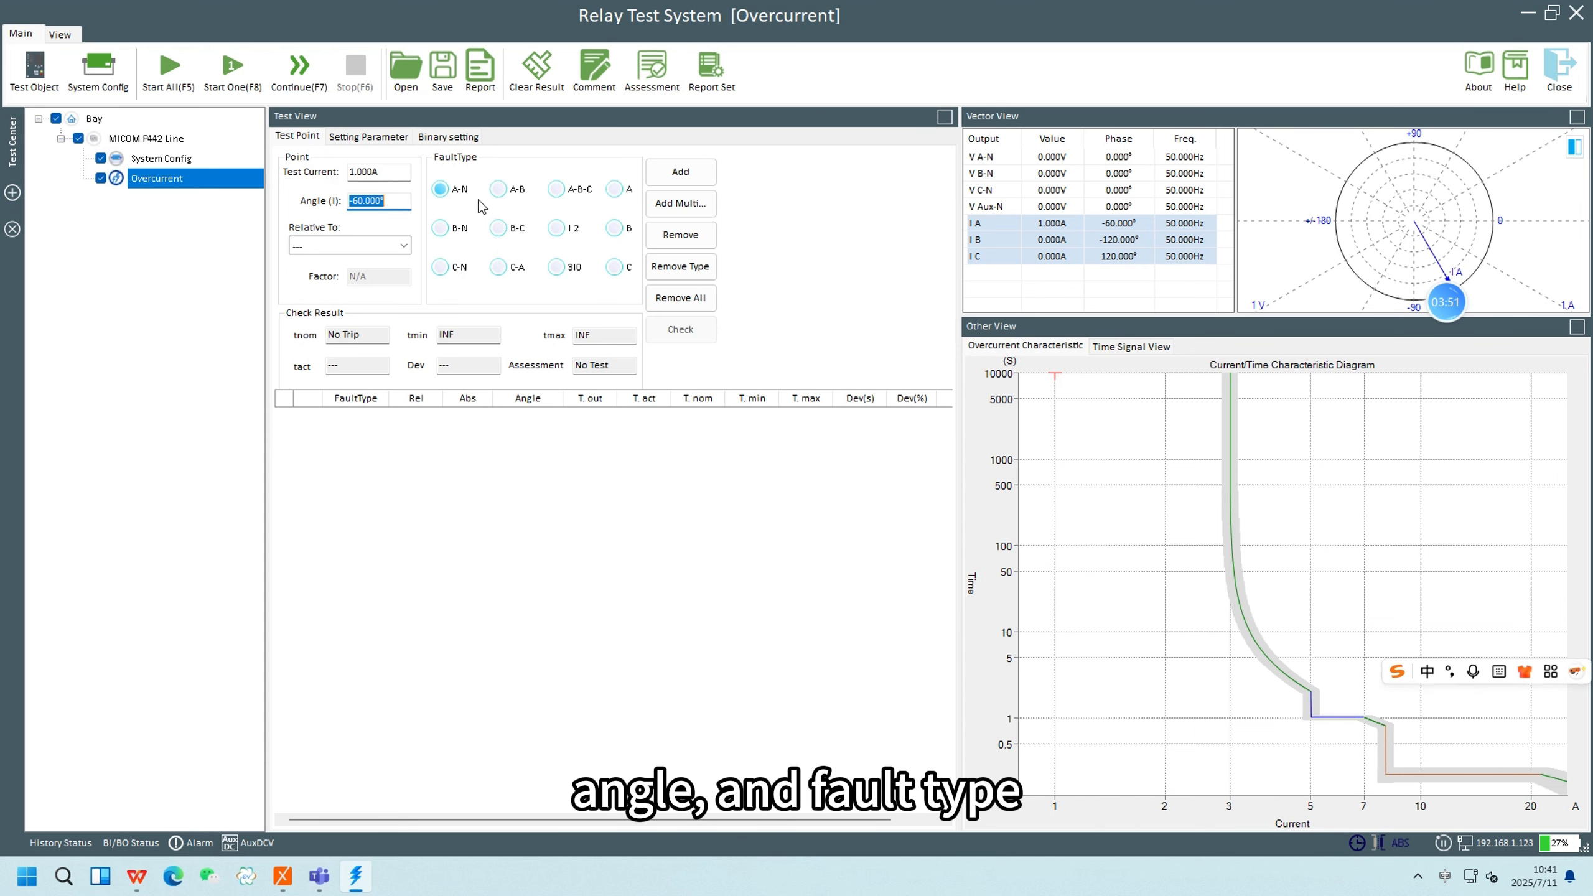
left_click(671, 174)
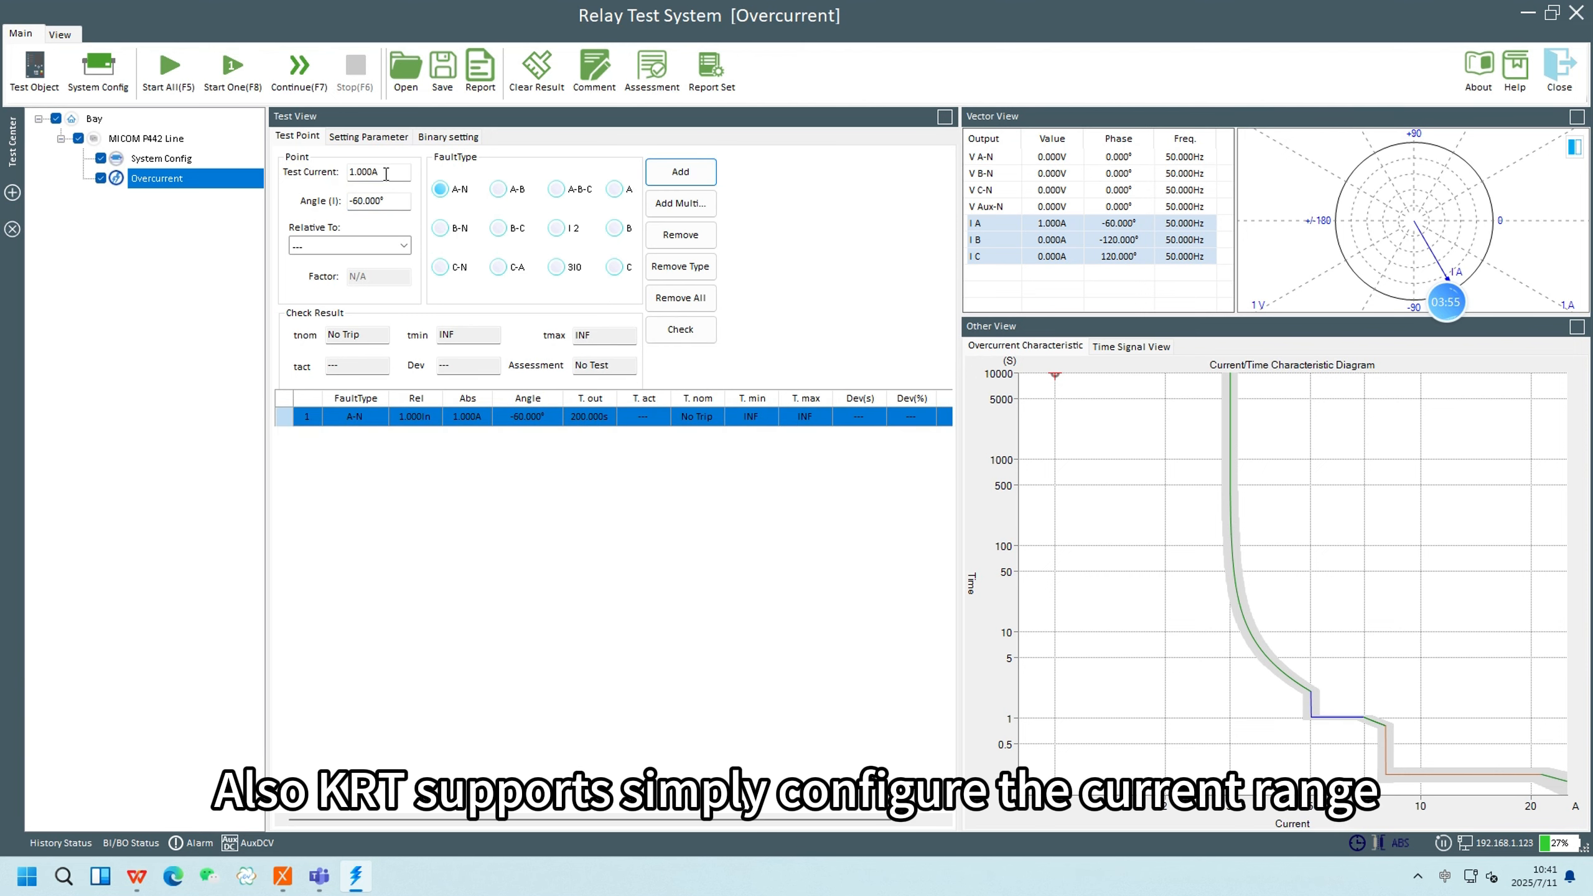
Add a series of A-B test points from 4 A to 10 A in 0.5 A steps to the table
left_click_drag(385, 174, 345, 174)
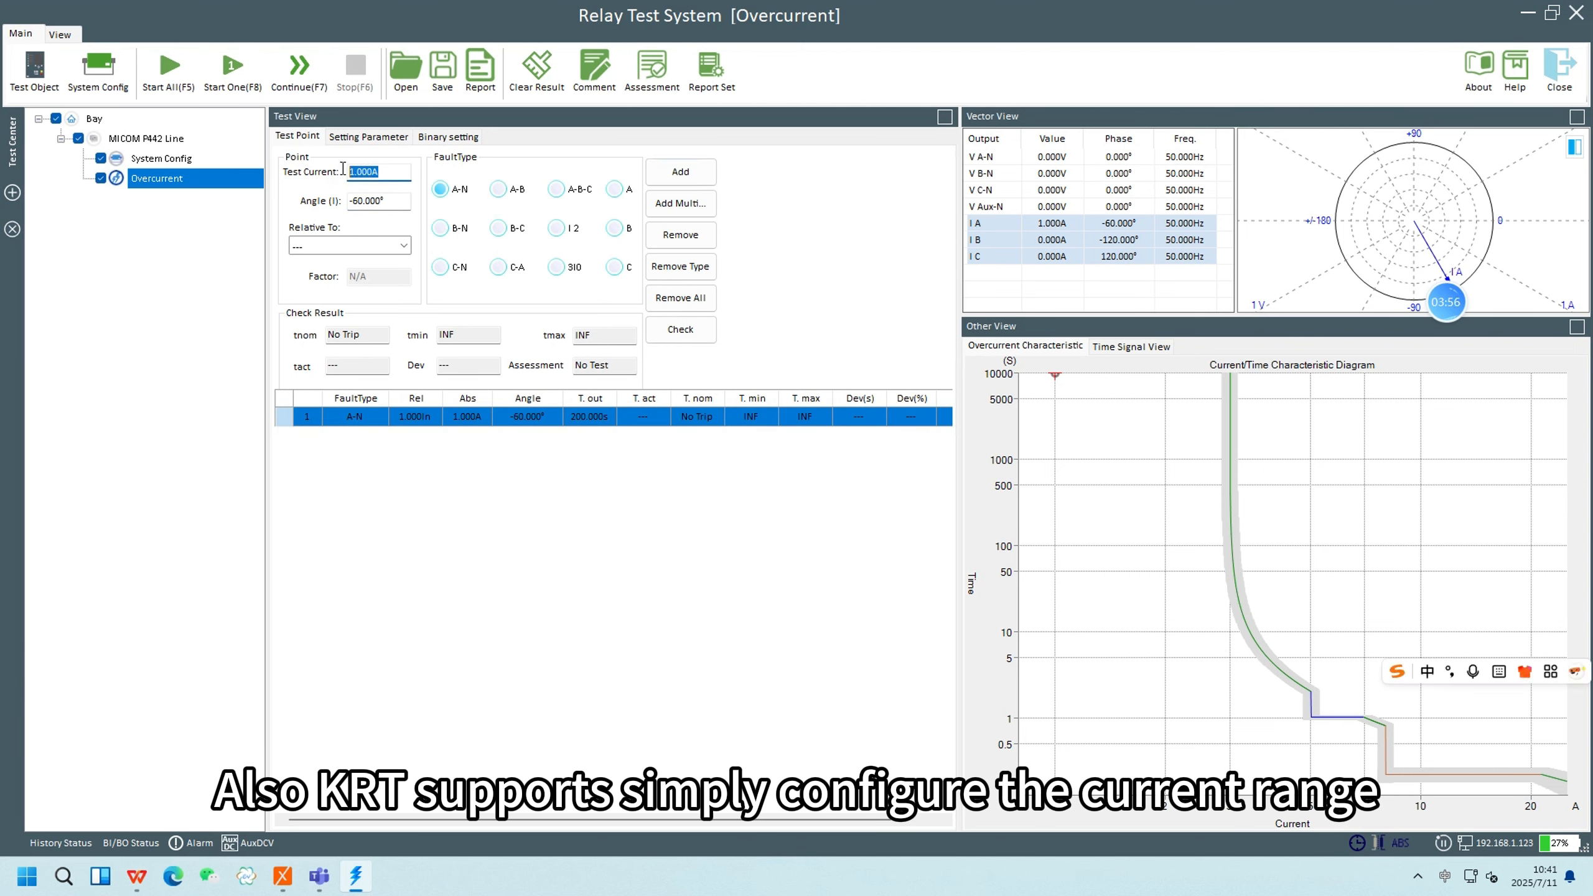
left_click(700, 214)
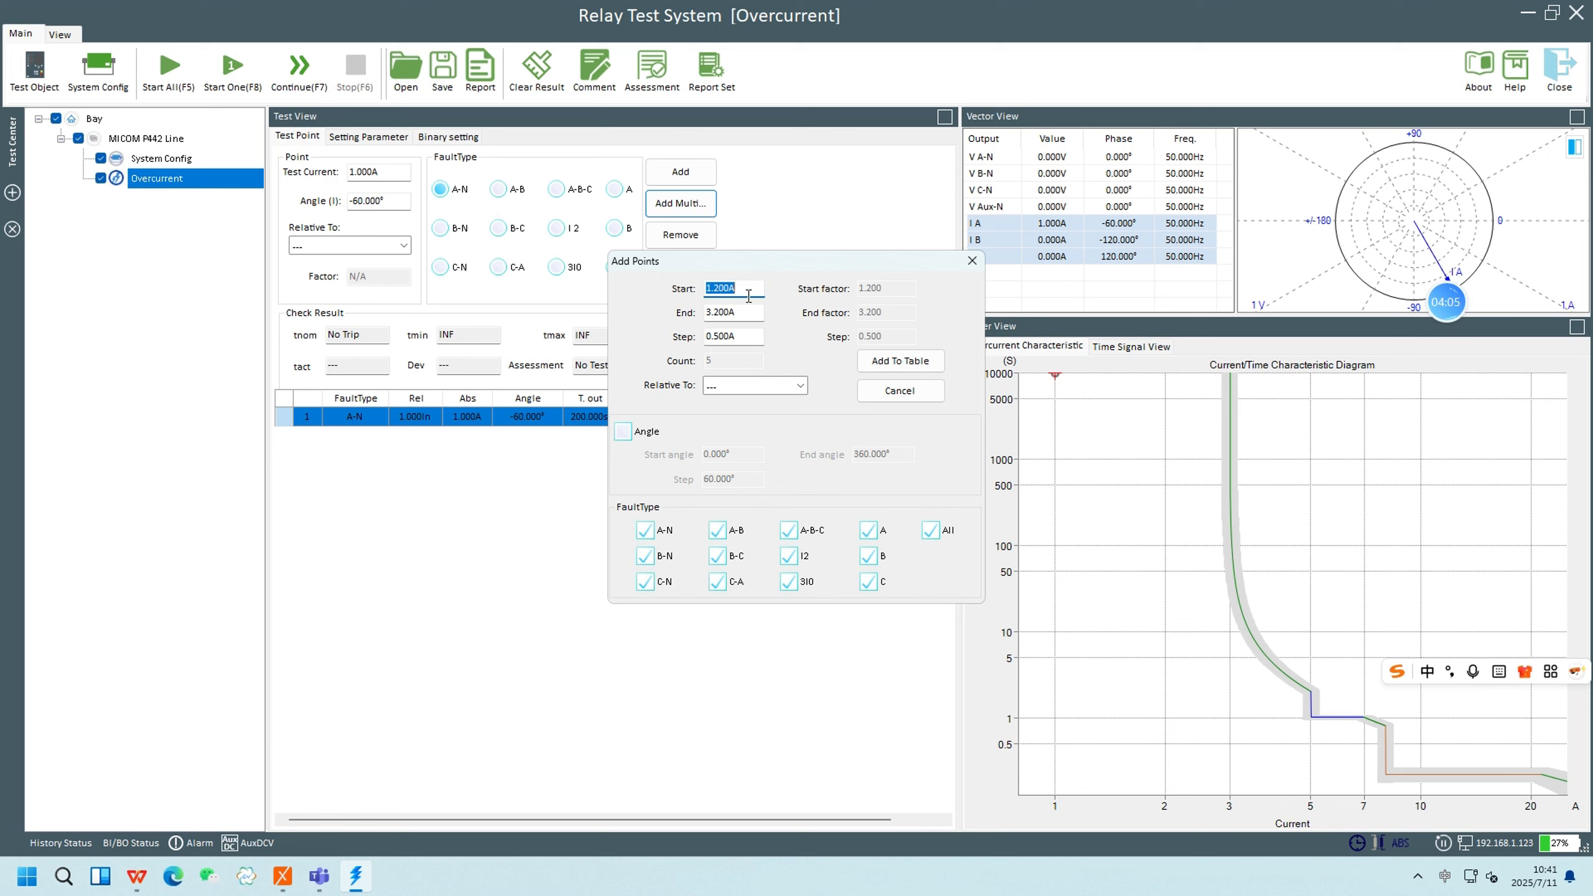
type("4")
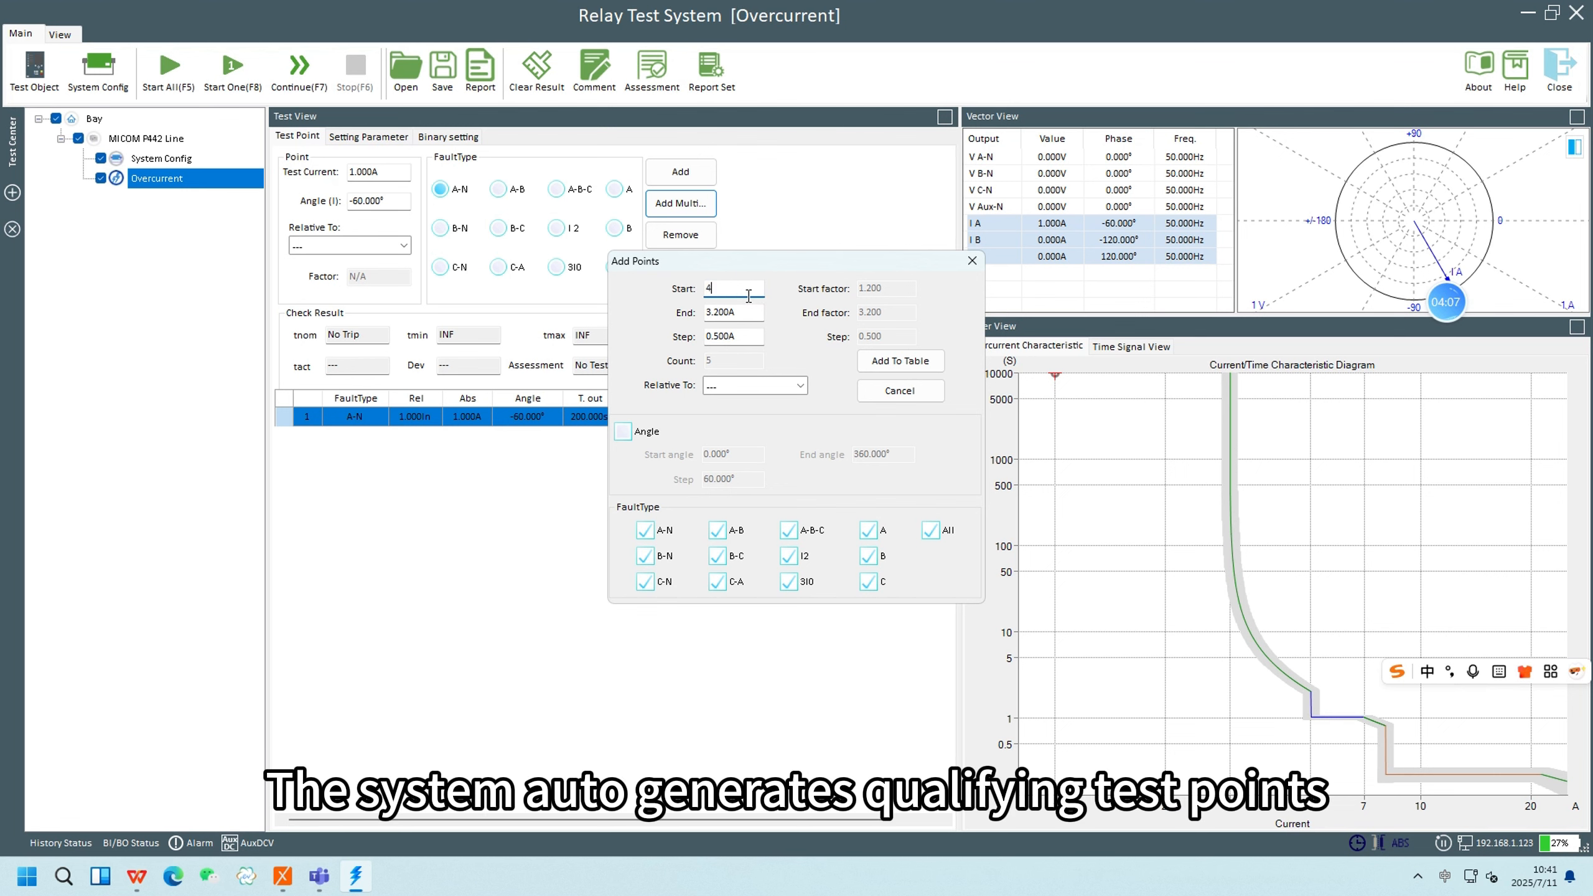
left_click(751, 314)
type("10")
key("Tab")
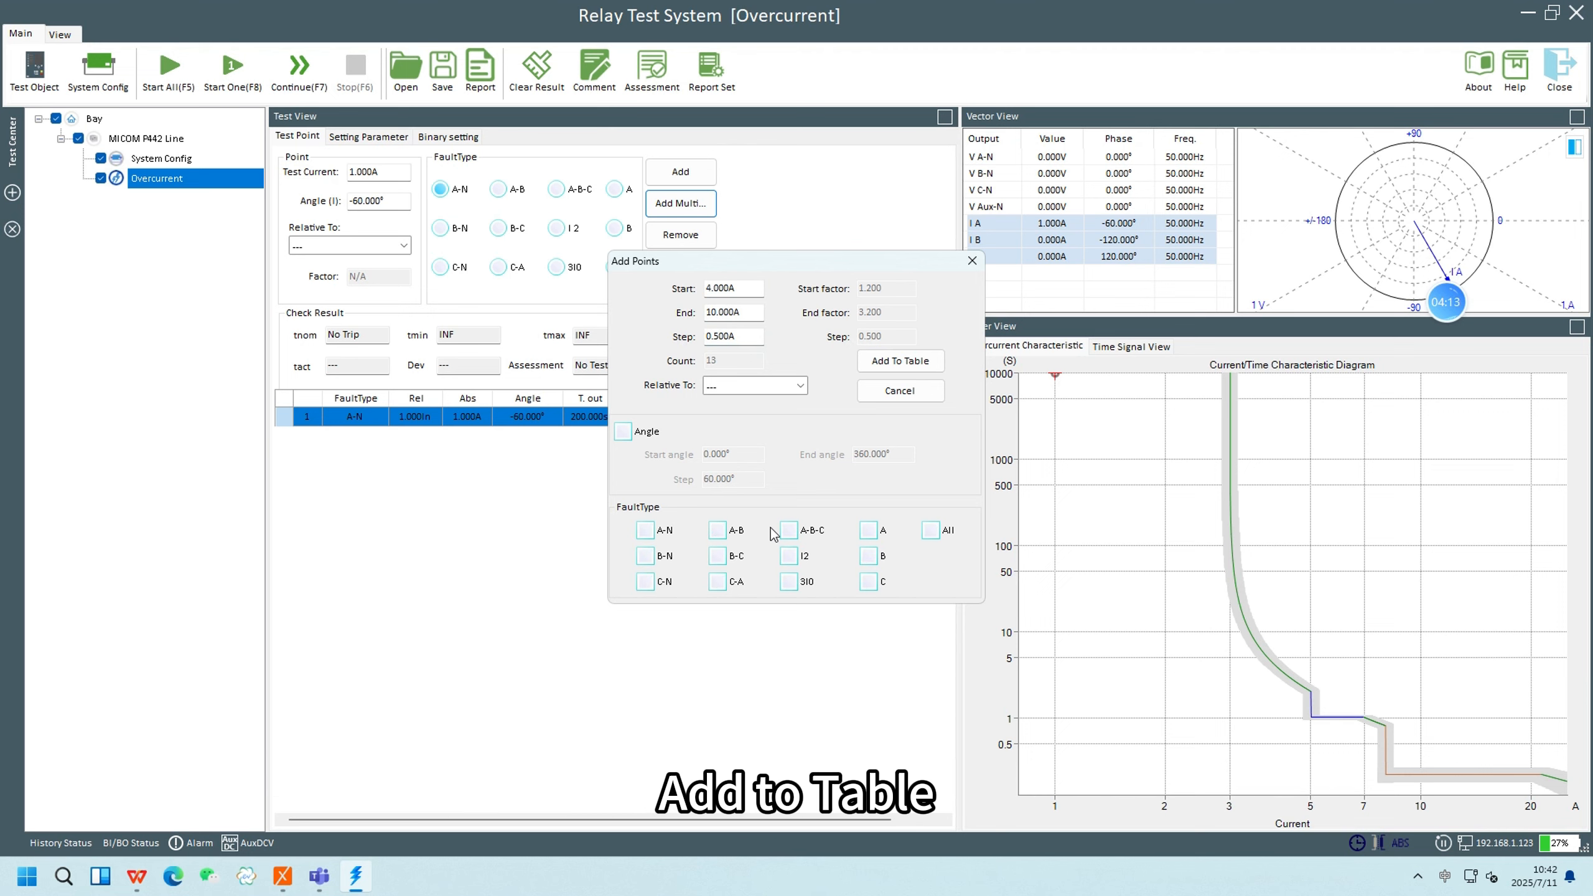
left_click(909, 362)
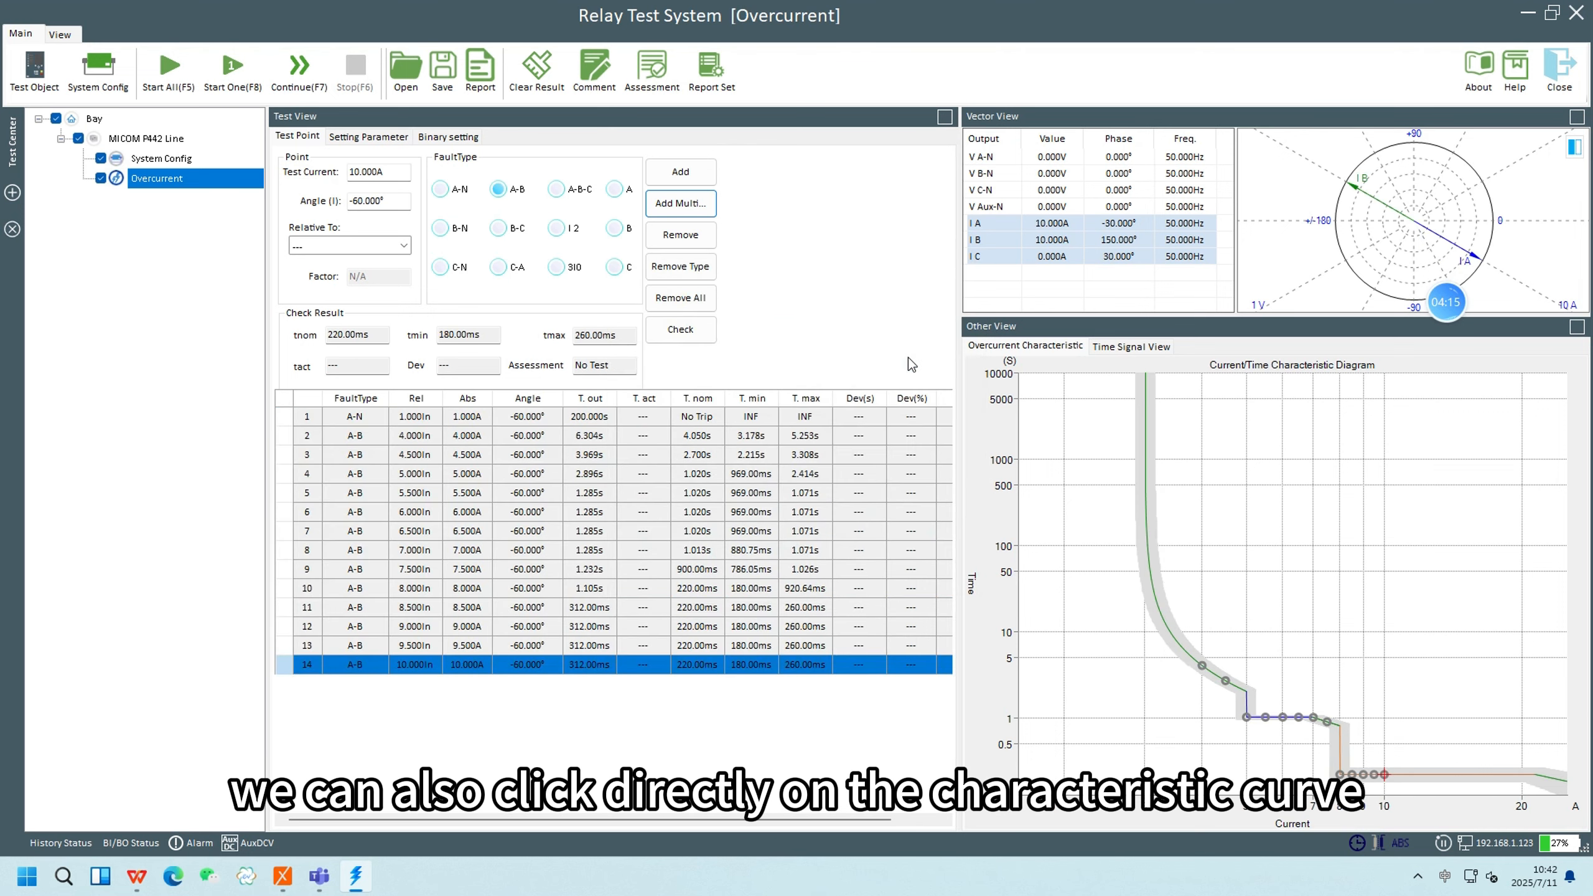
Remove the 1.000 A A-N test point from the table
left_click(582, 418)
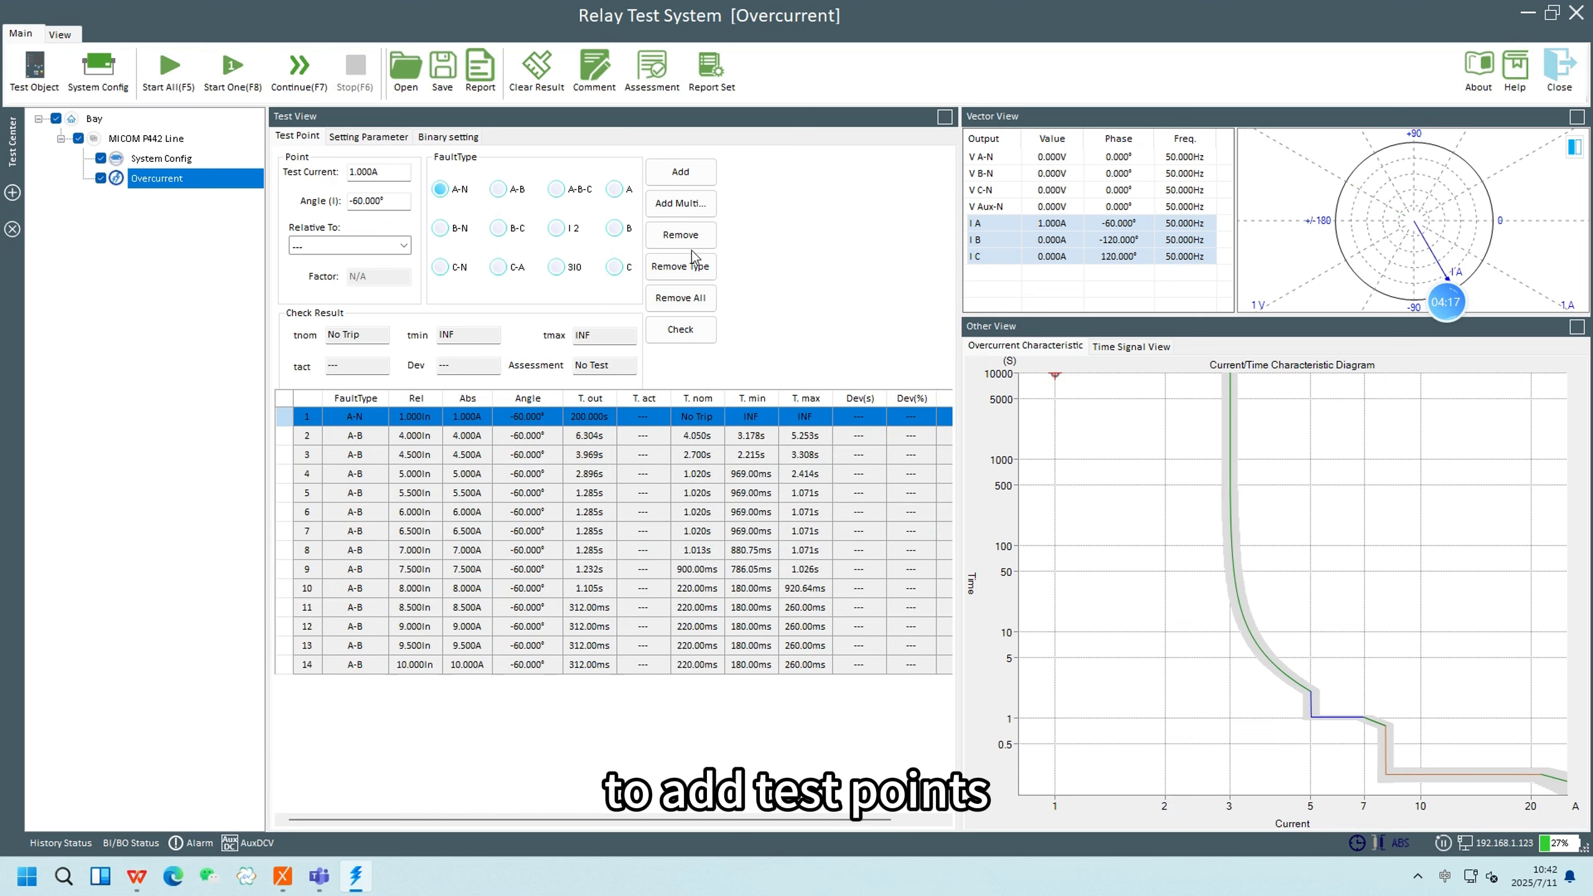
left_click(683, 236)
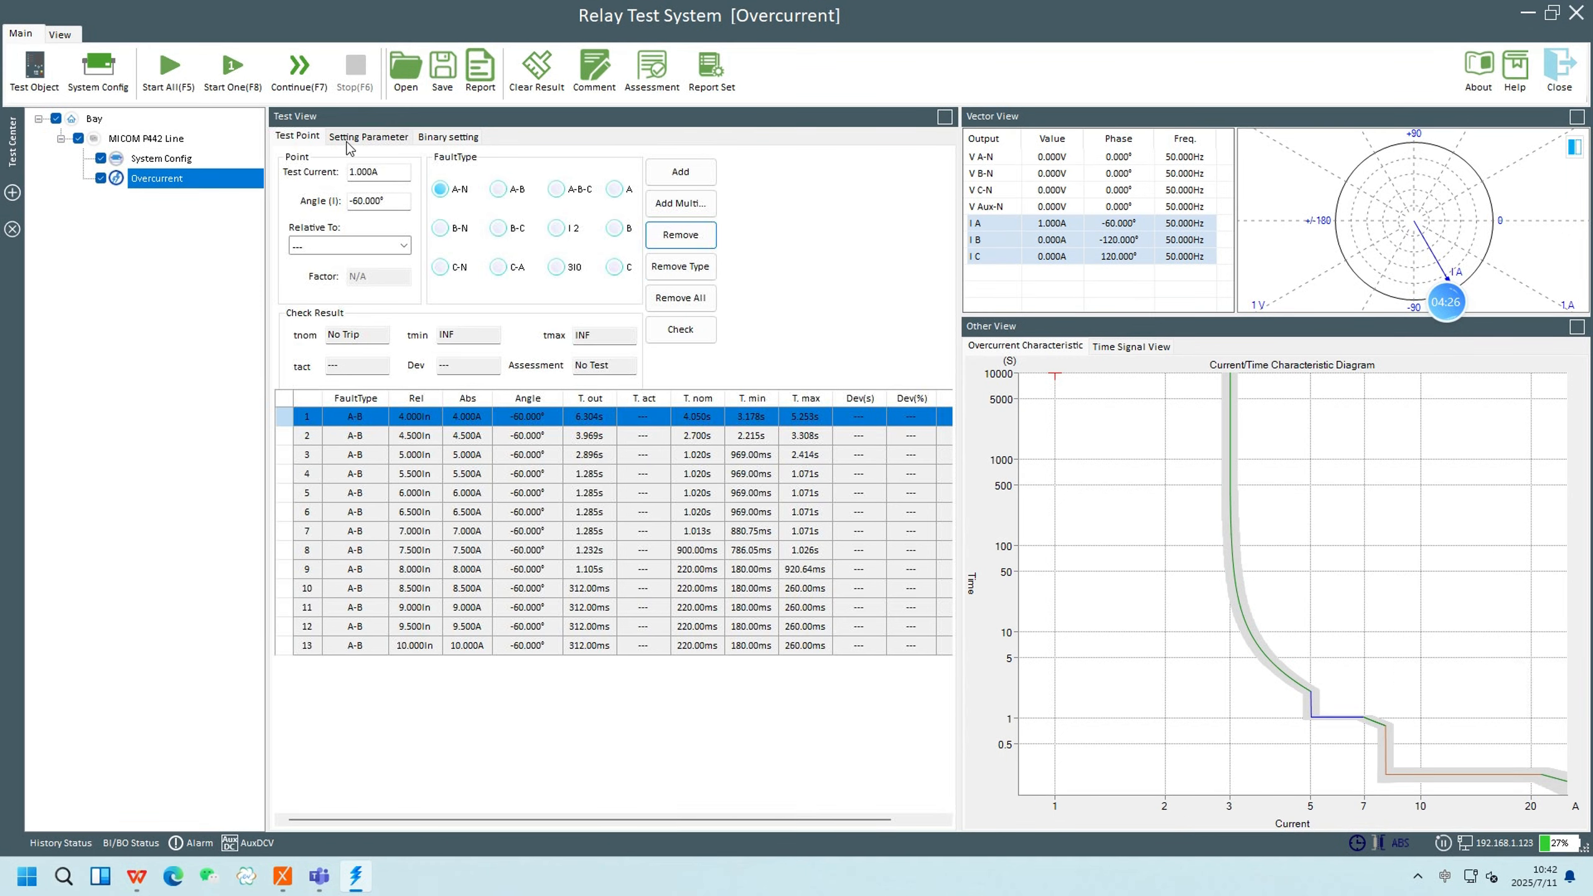
Review the test time settings and enable Fault Voltage for the overcurrent test
left_click(369, 136)
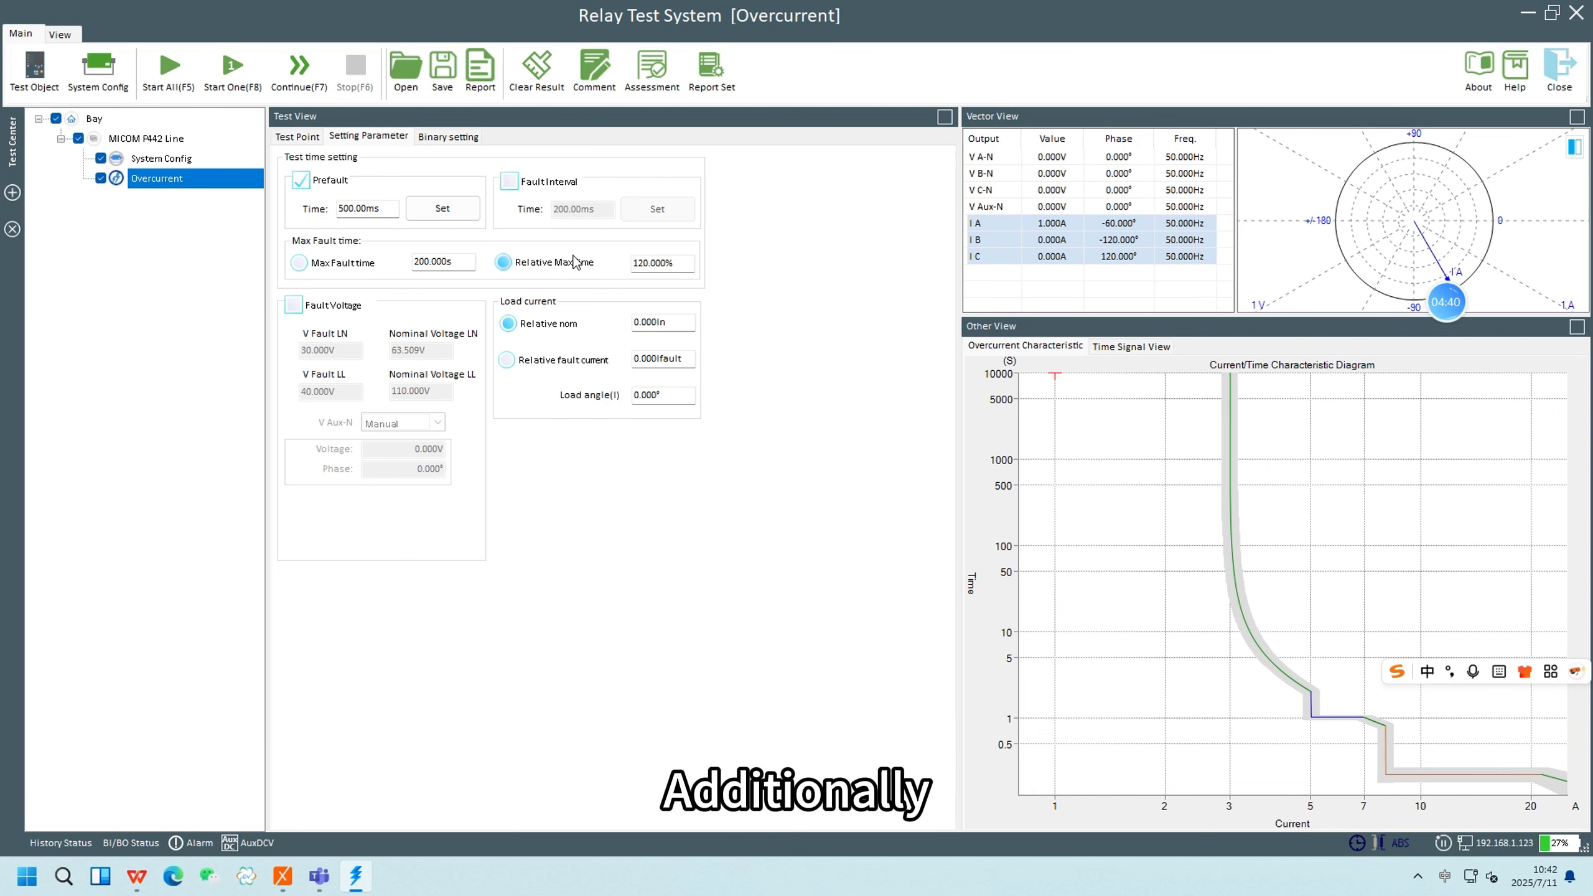
left_click(295, 305)
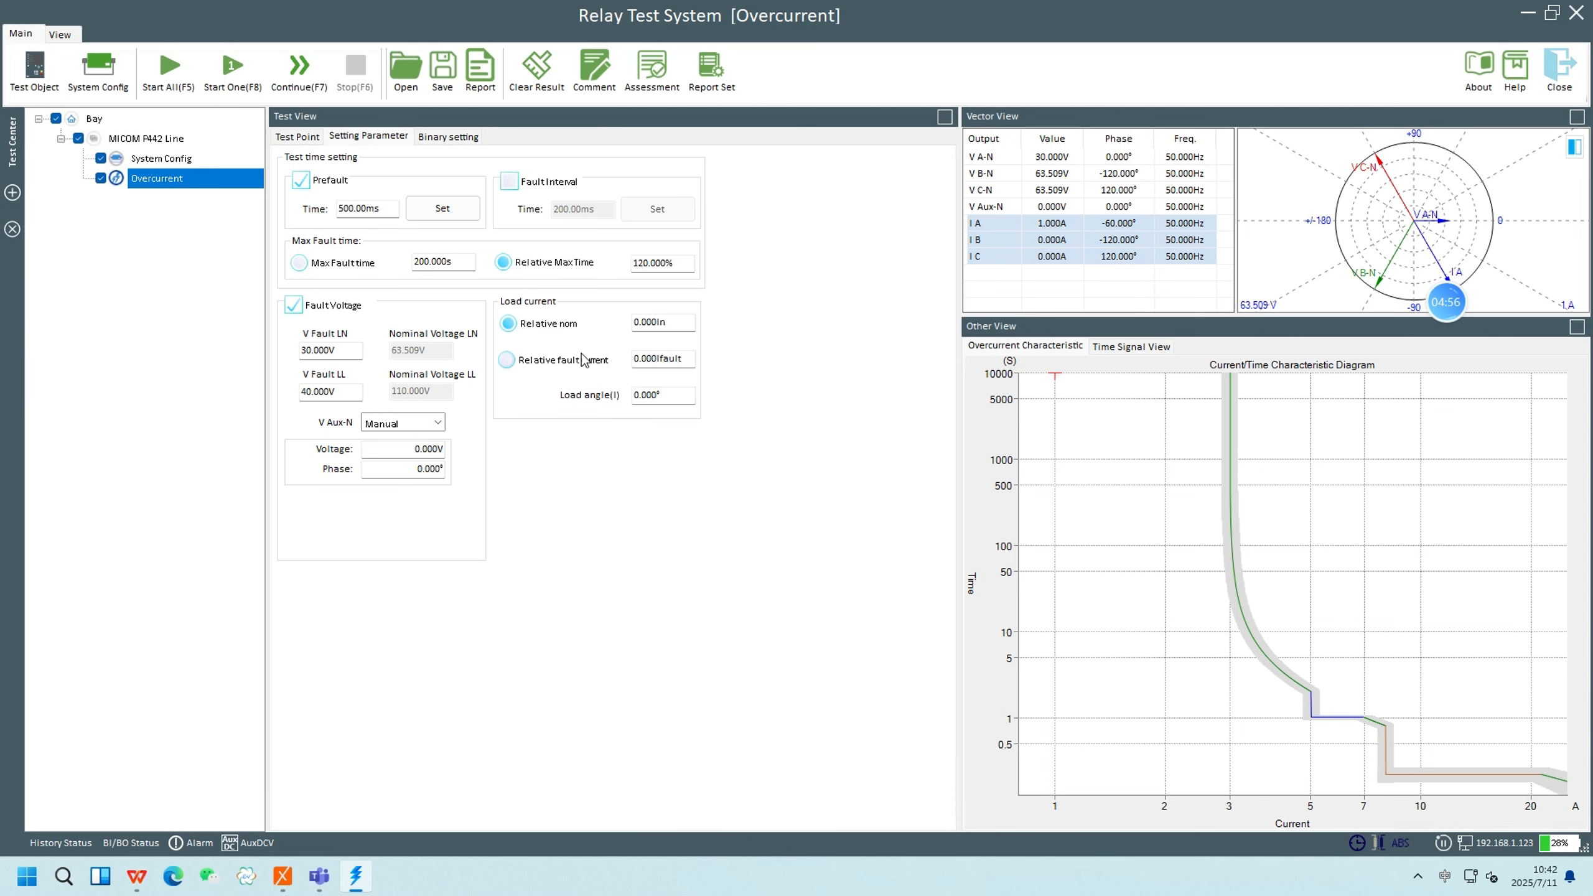
Run the overcurrent test on the listed A-B points and widen the test view to show the Result column
left_click(304, 146)
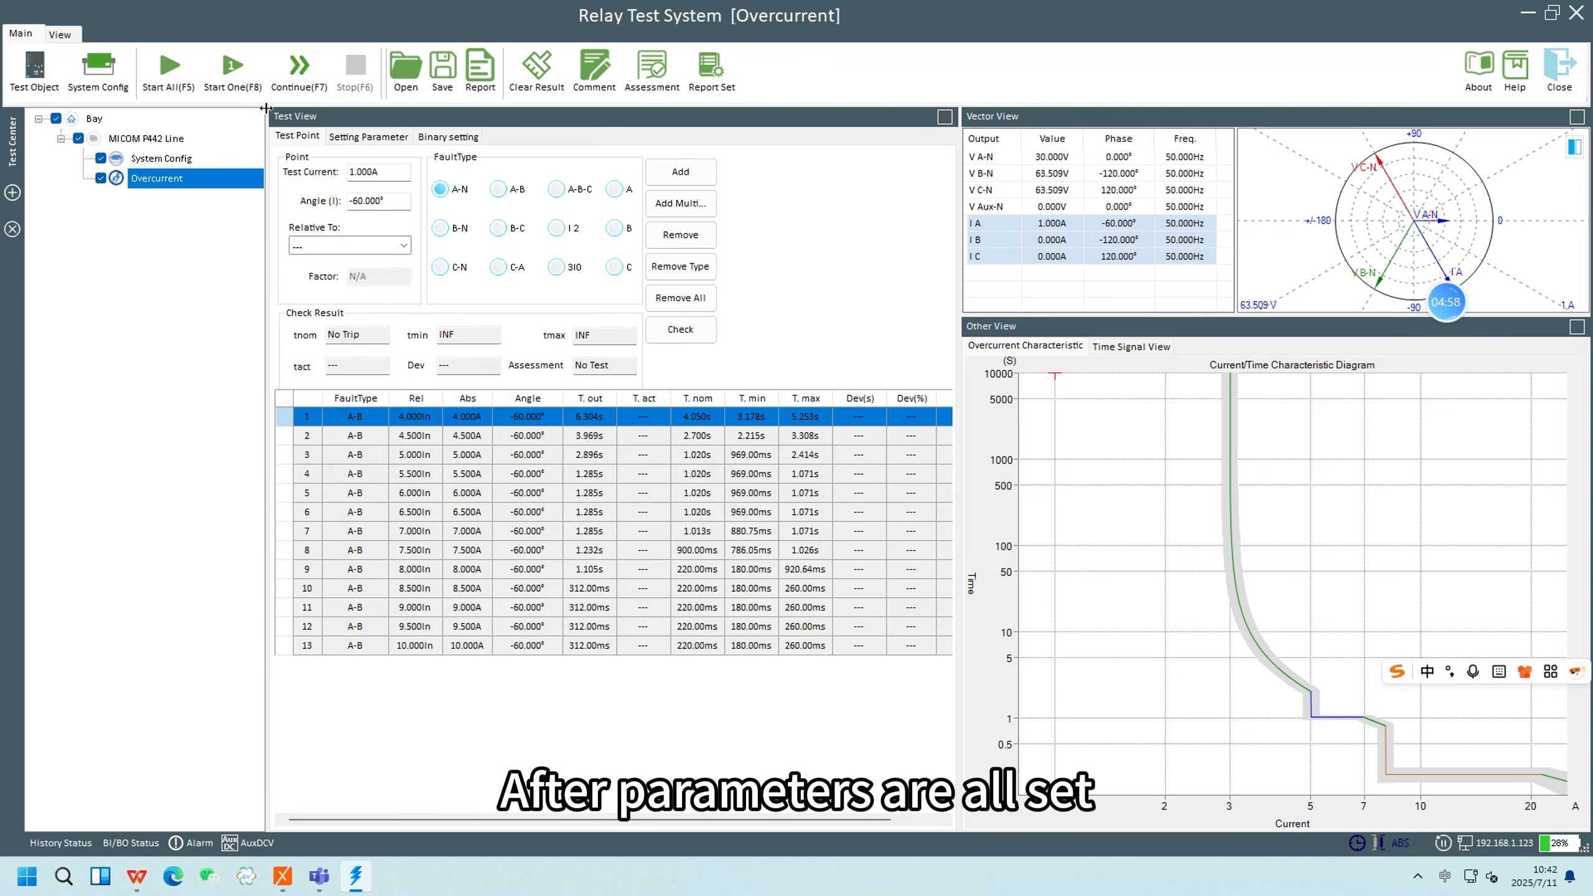
left_click(233, 69)
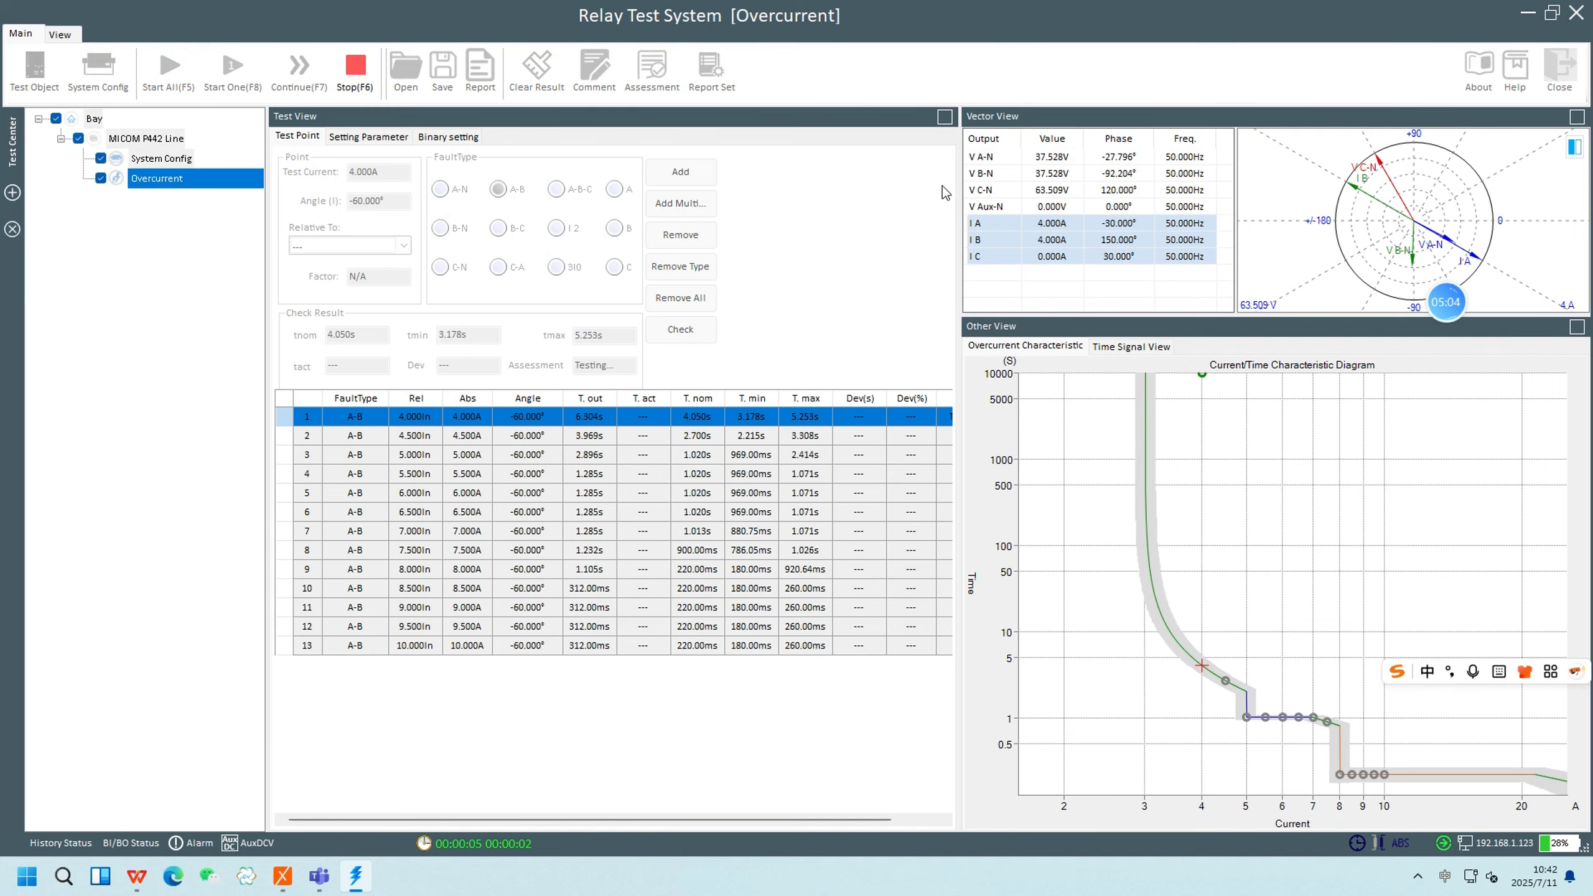
left_click_drag(958, 193, 1073, 200)
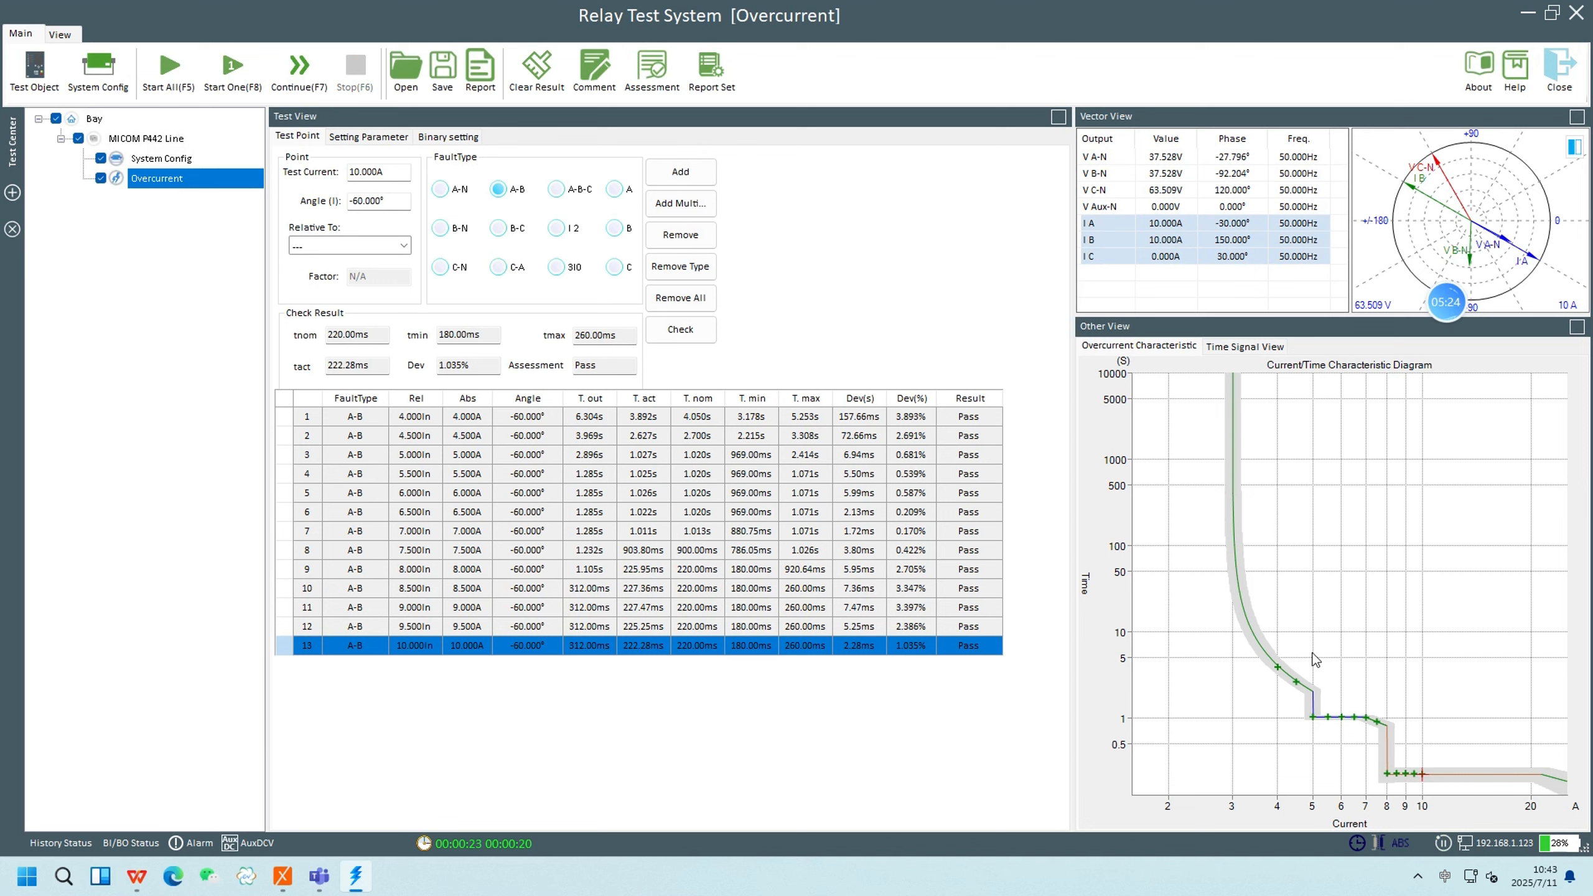
Manually assess the overcurrent test as Passed
left_click(641, 74)
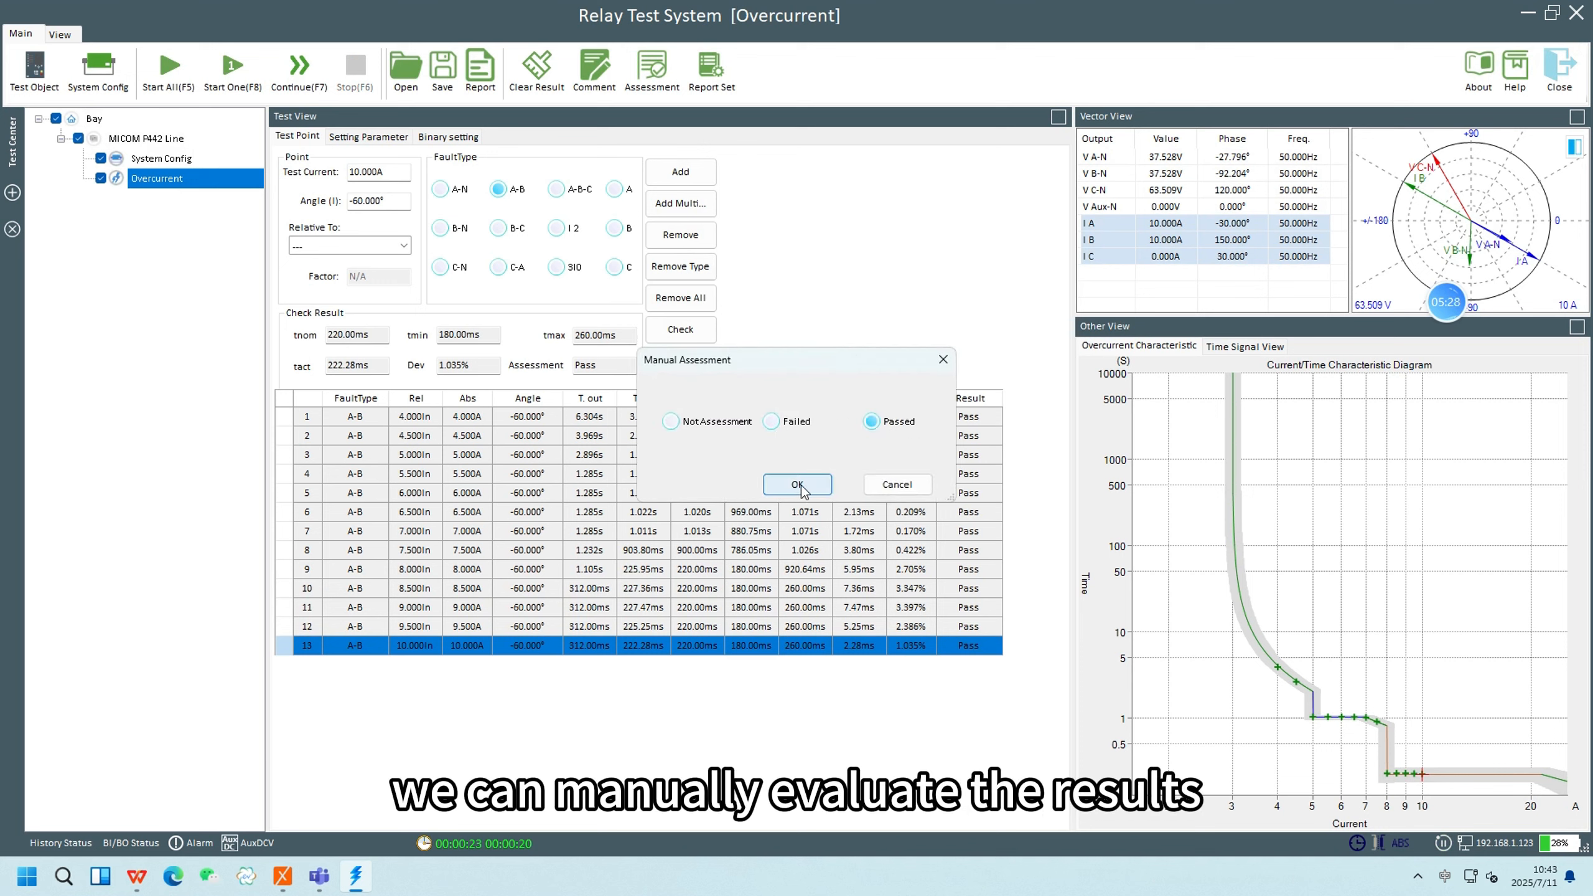
left_click(820, 489)
Configure the report to include the long format along with the title, parameters and results of the Overcurrent test
left_click(721, 91)
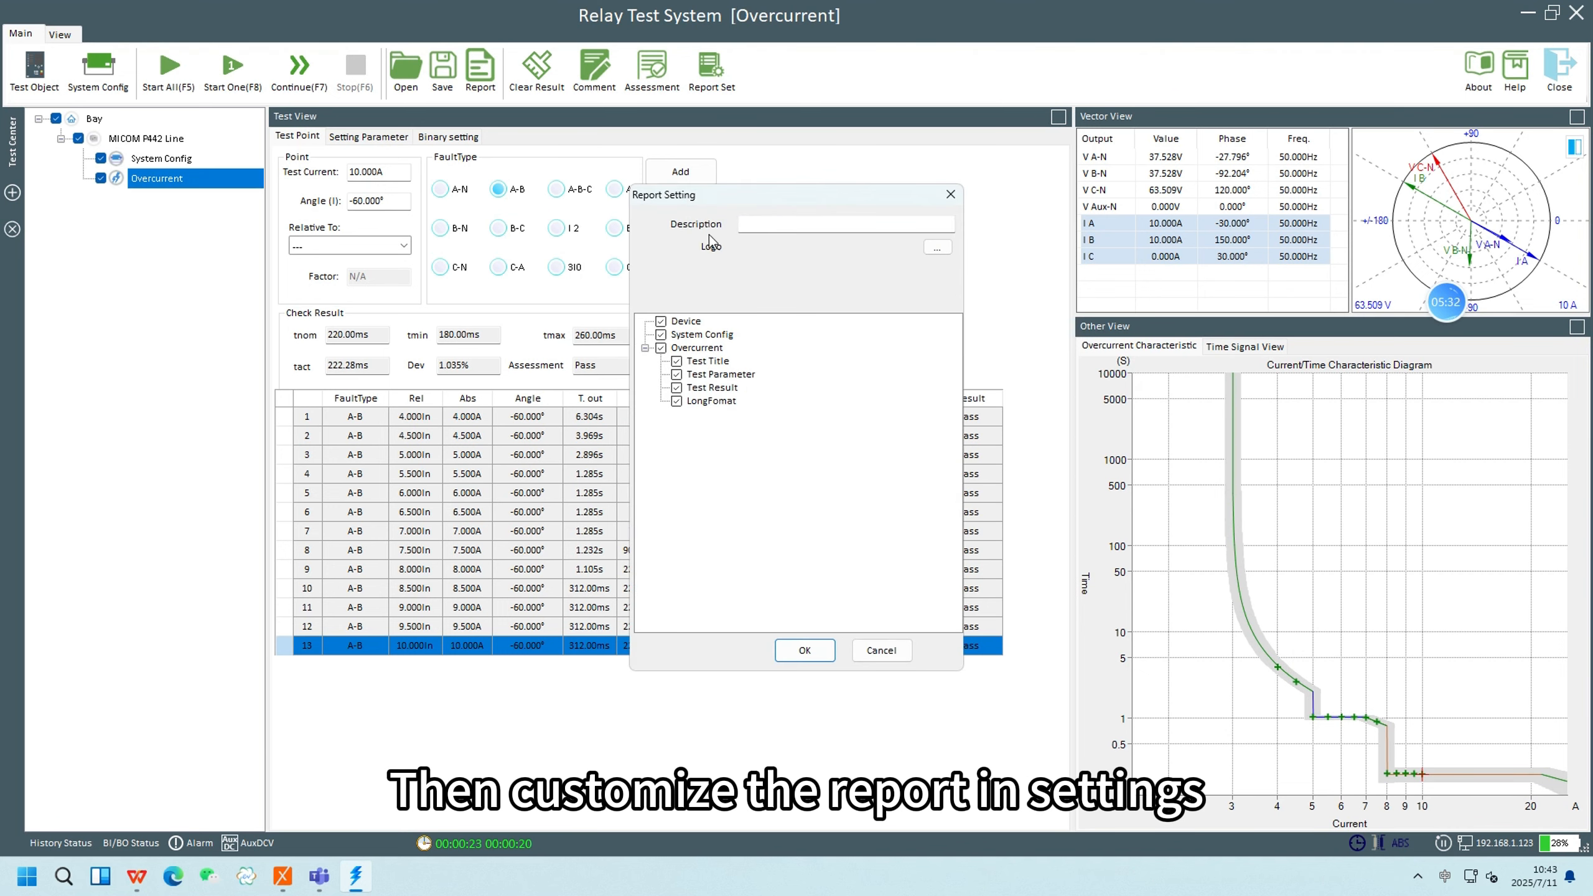
left_click(677, 401)
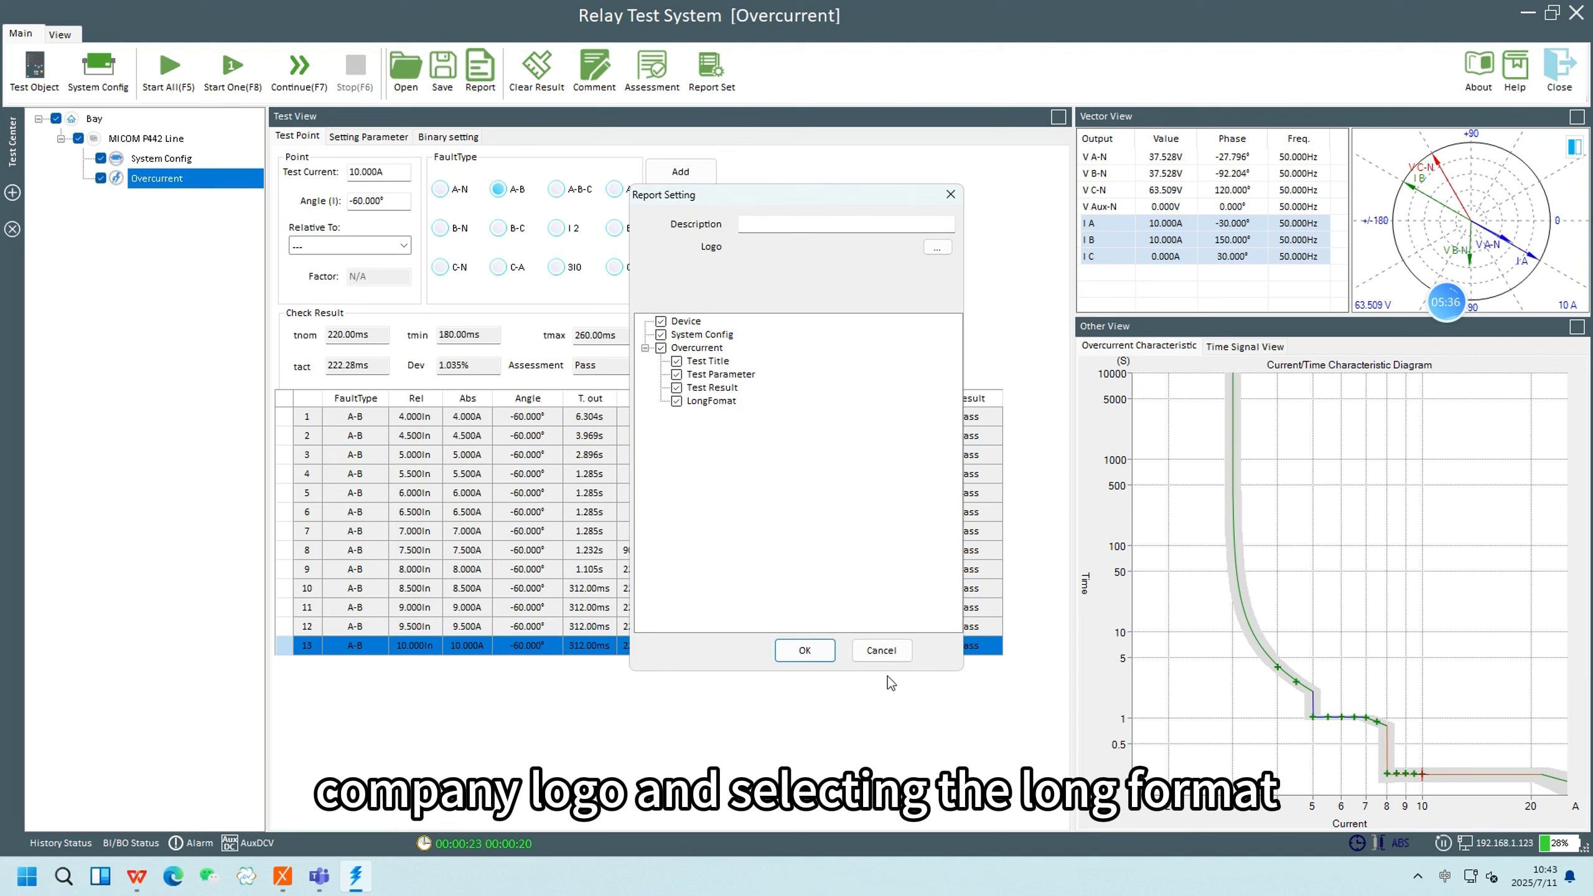
left_click(809, 653)
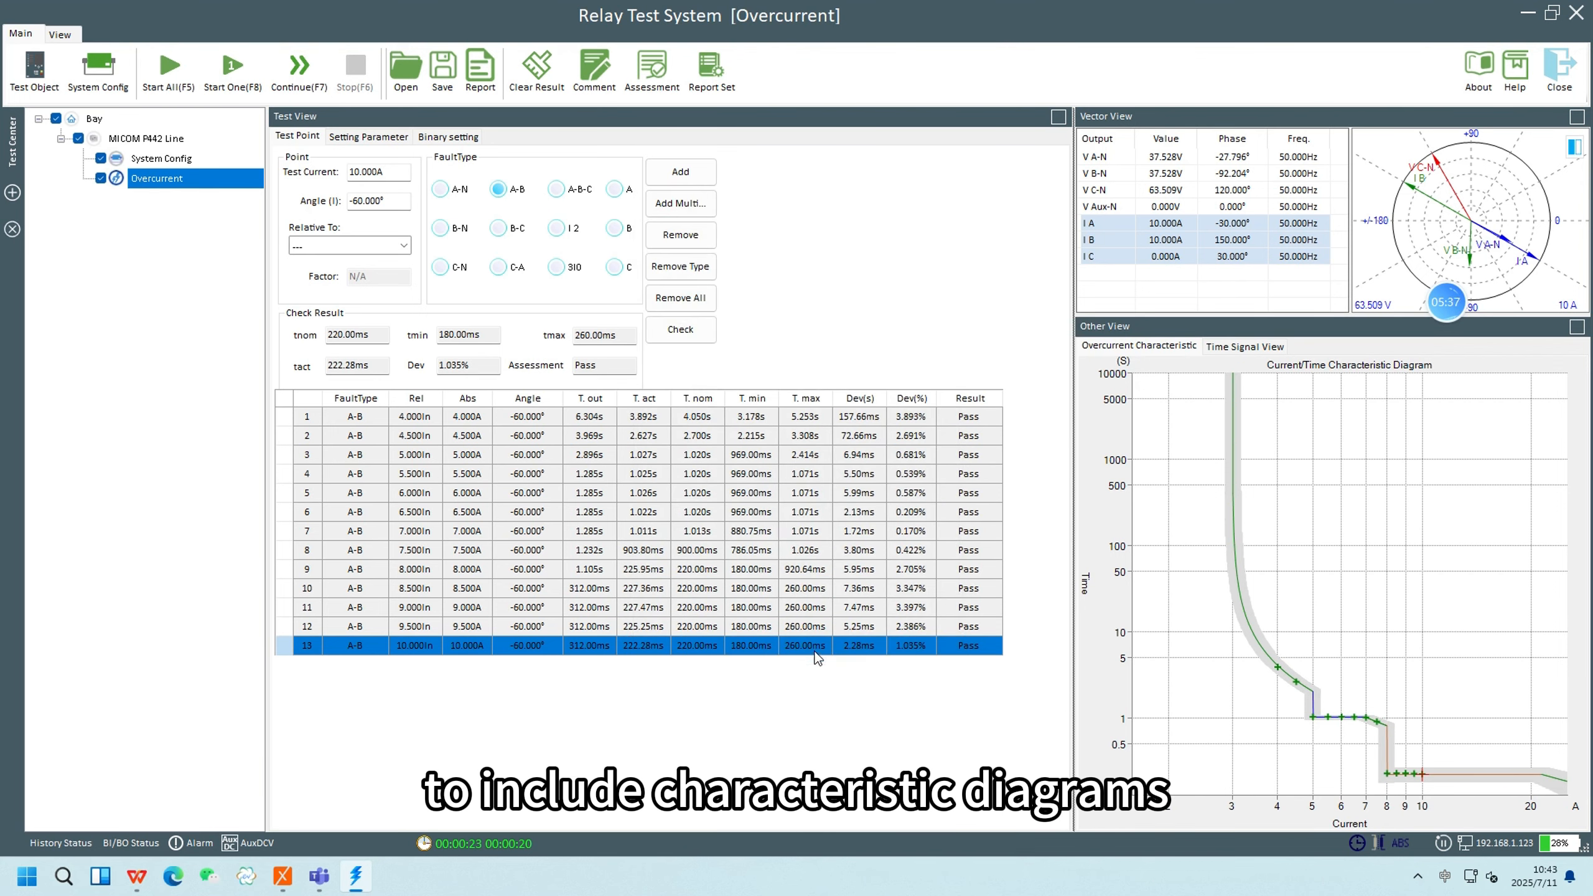
Open the test report of the MICOM P442 Line test object and examine its overcurrent parameters and test results
left_click(162, 140)
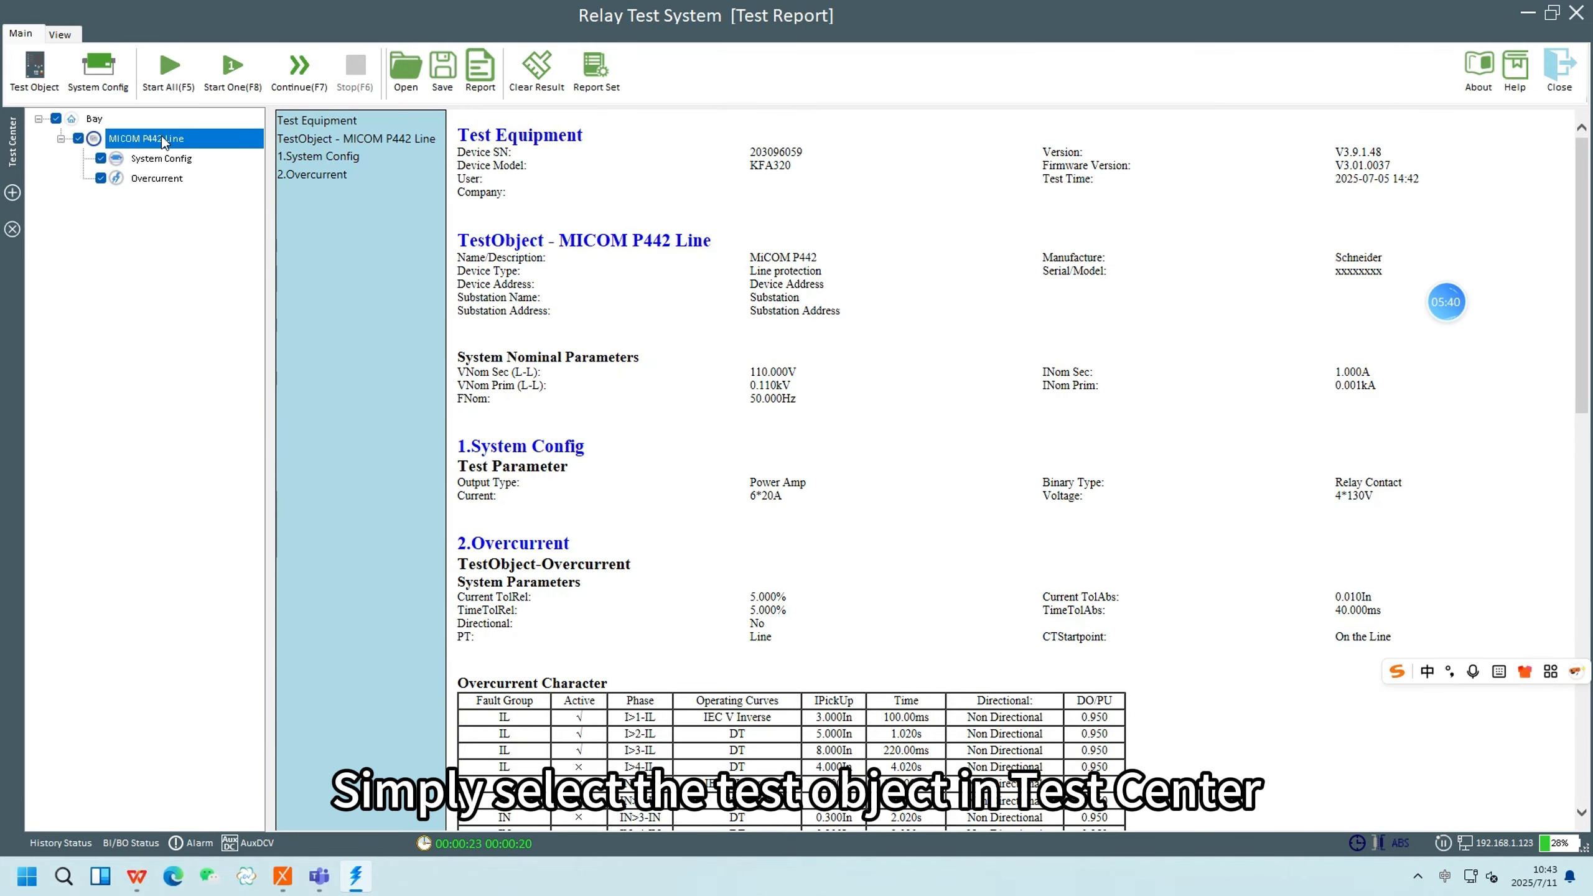
scroll(662, 435, "down", 15)
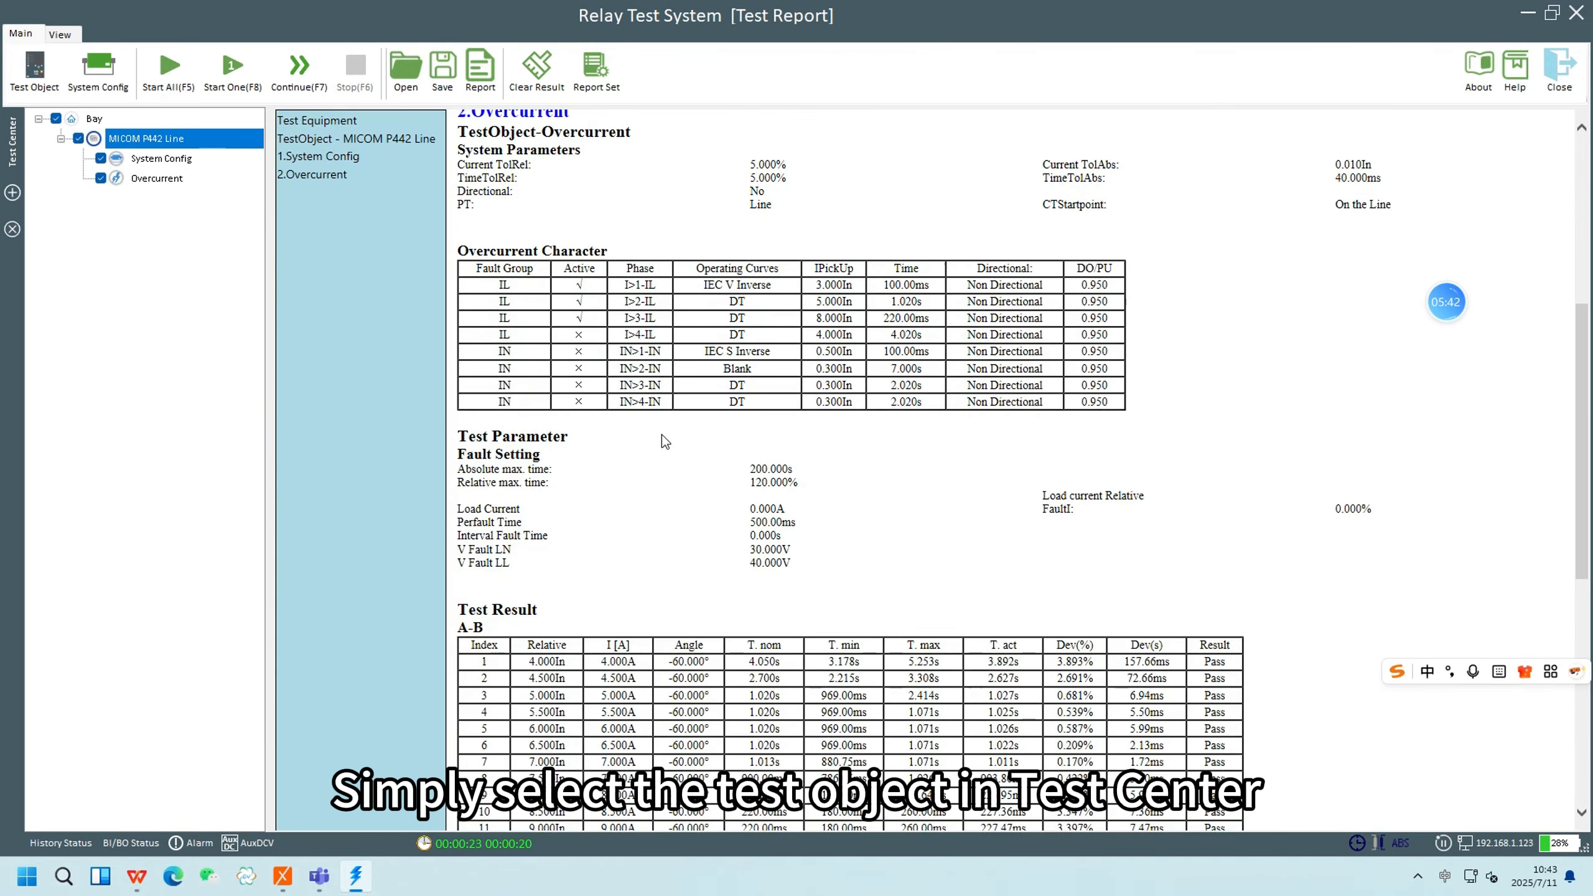
Start saving the MICOM P442 Line test report to a file and show the available RTF and PDF file types
scroll(662, 436, "down", 3)
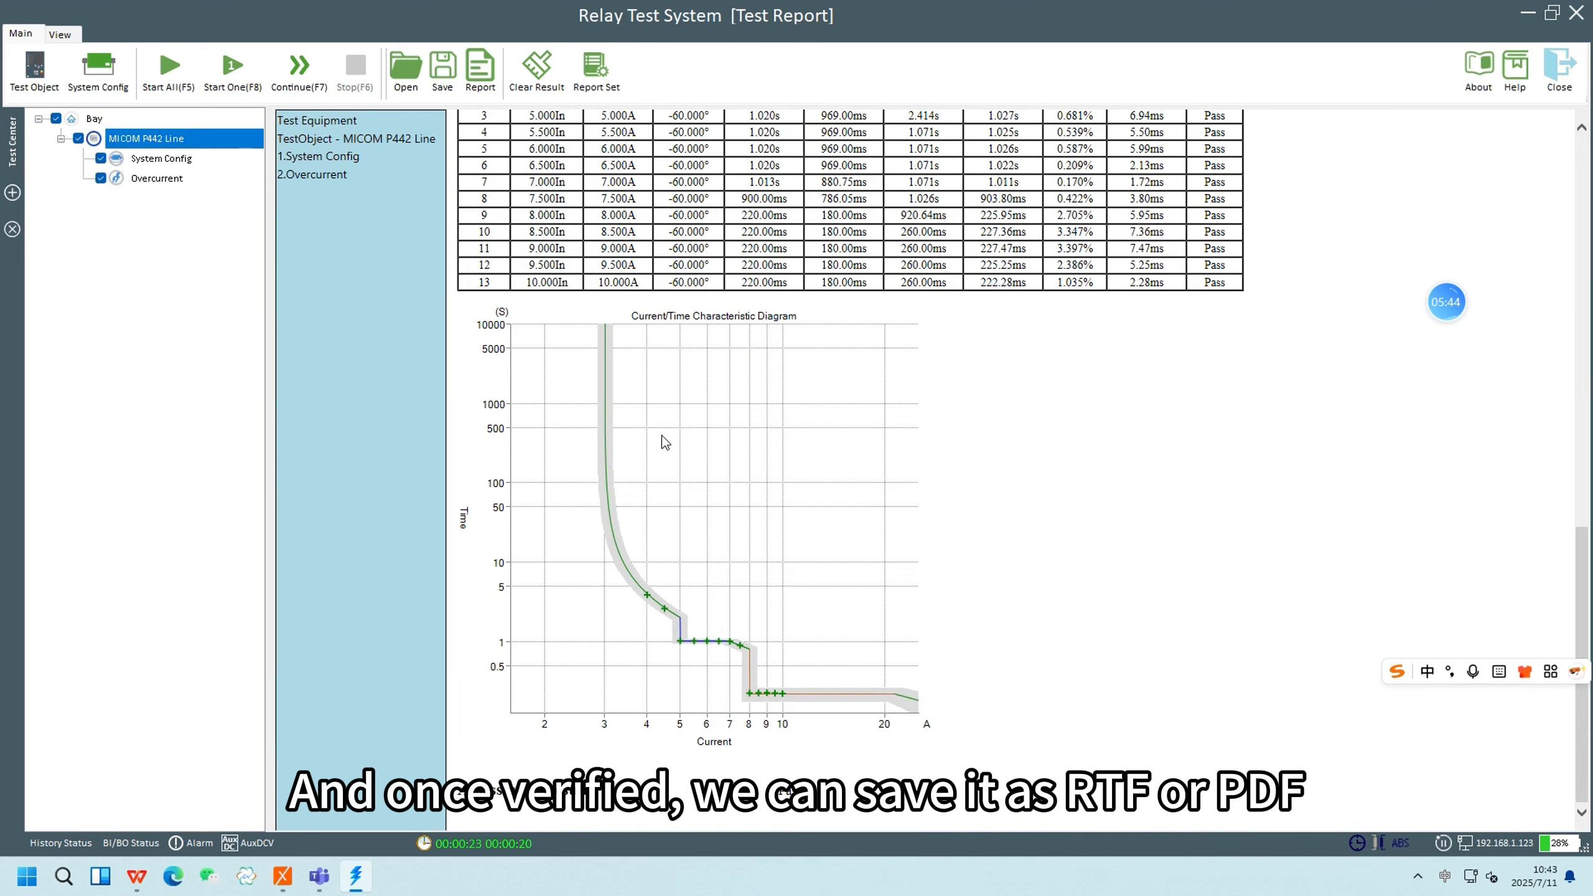
scroll(699, 621, "up", 5)
scroll(700, 621, "up", 2)
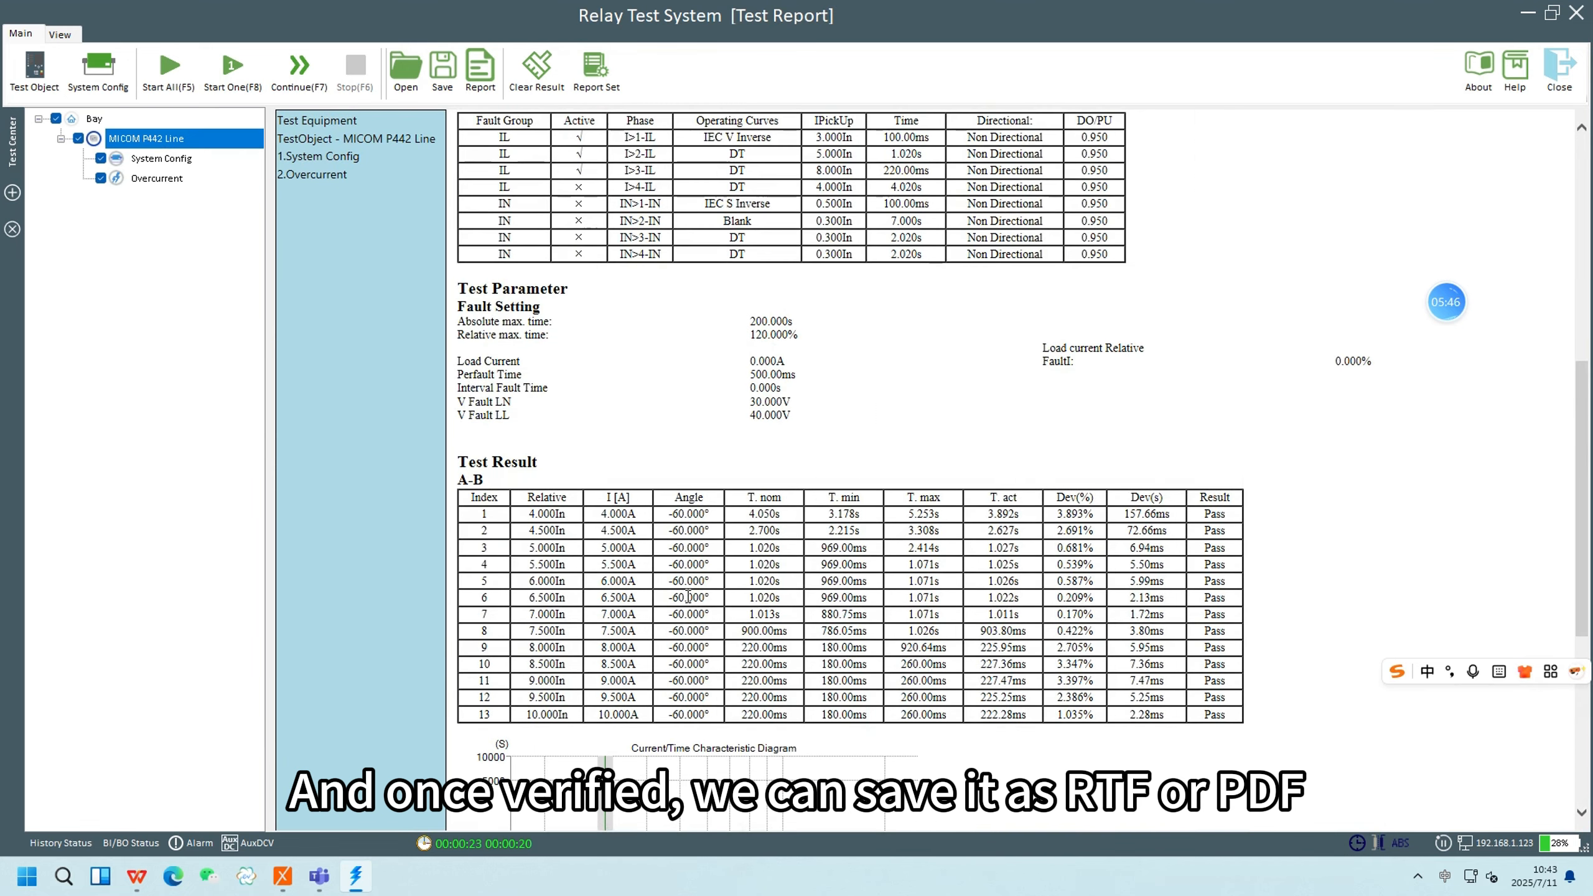
scroll(688, 591, "up", 10)
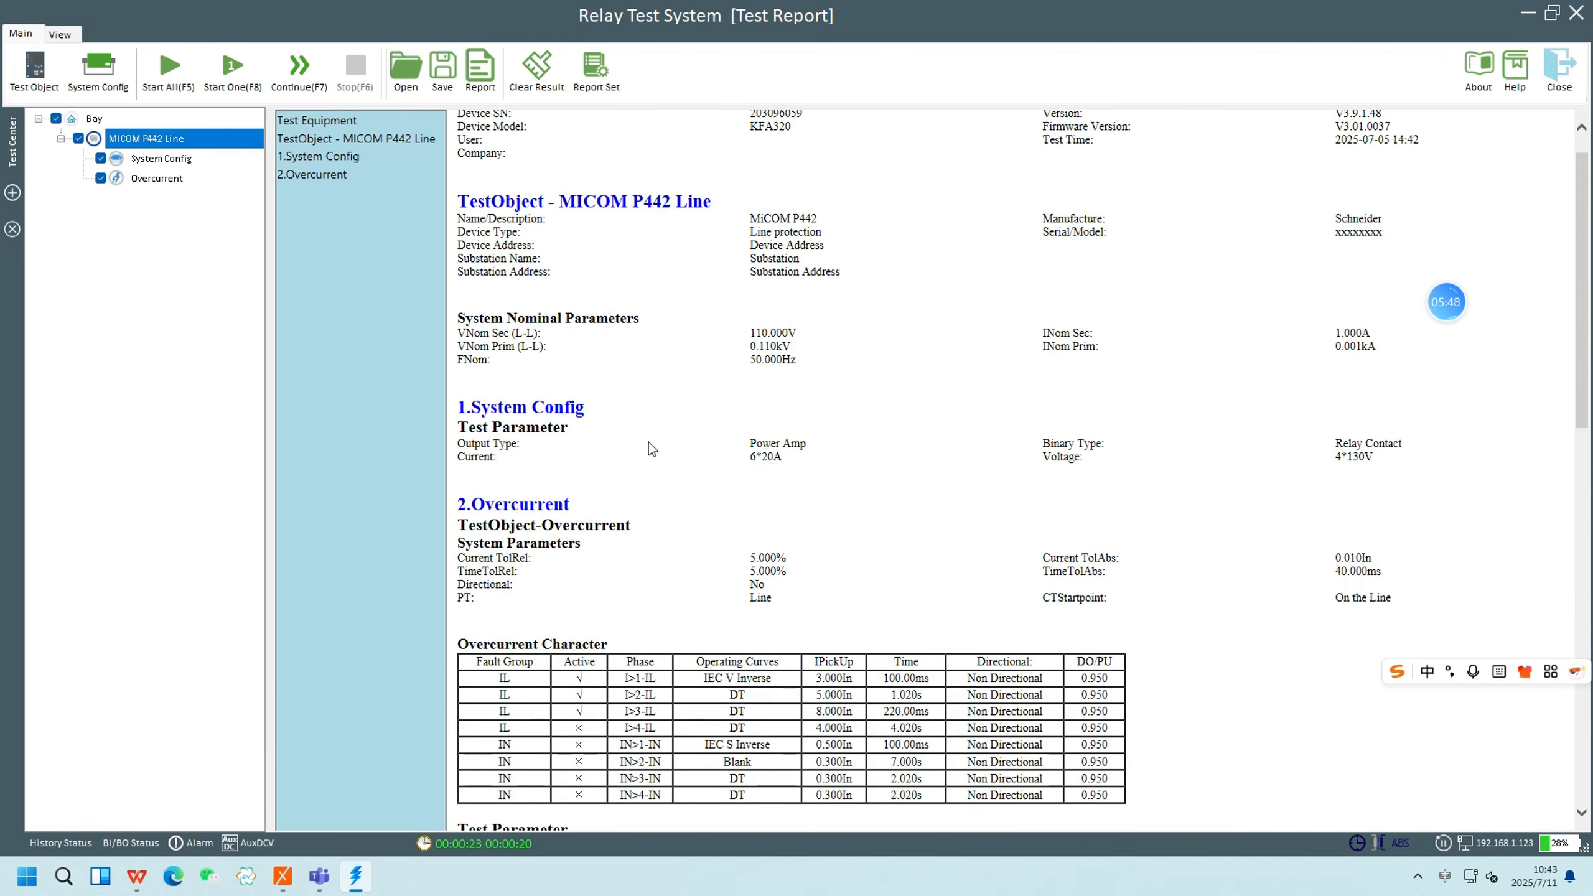
left_click(467, 70)
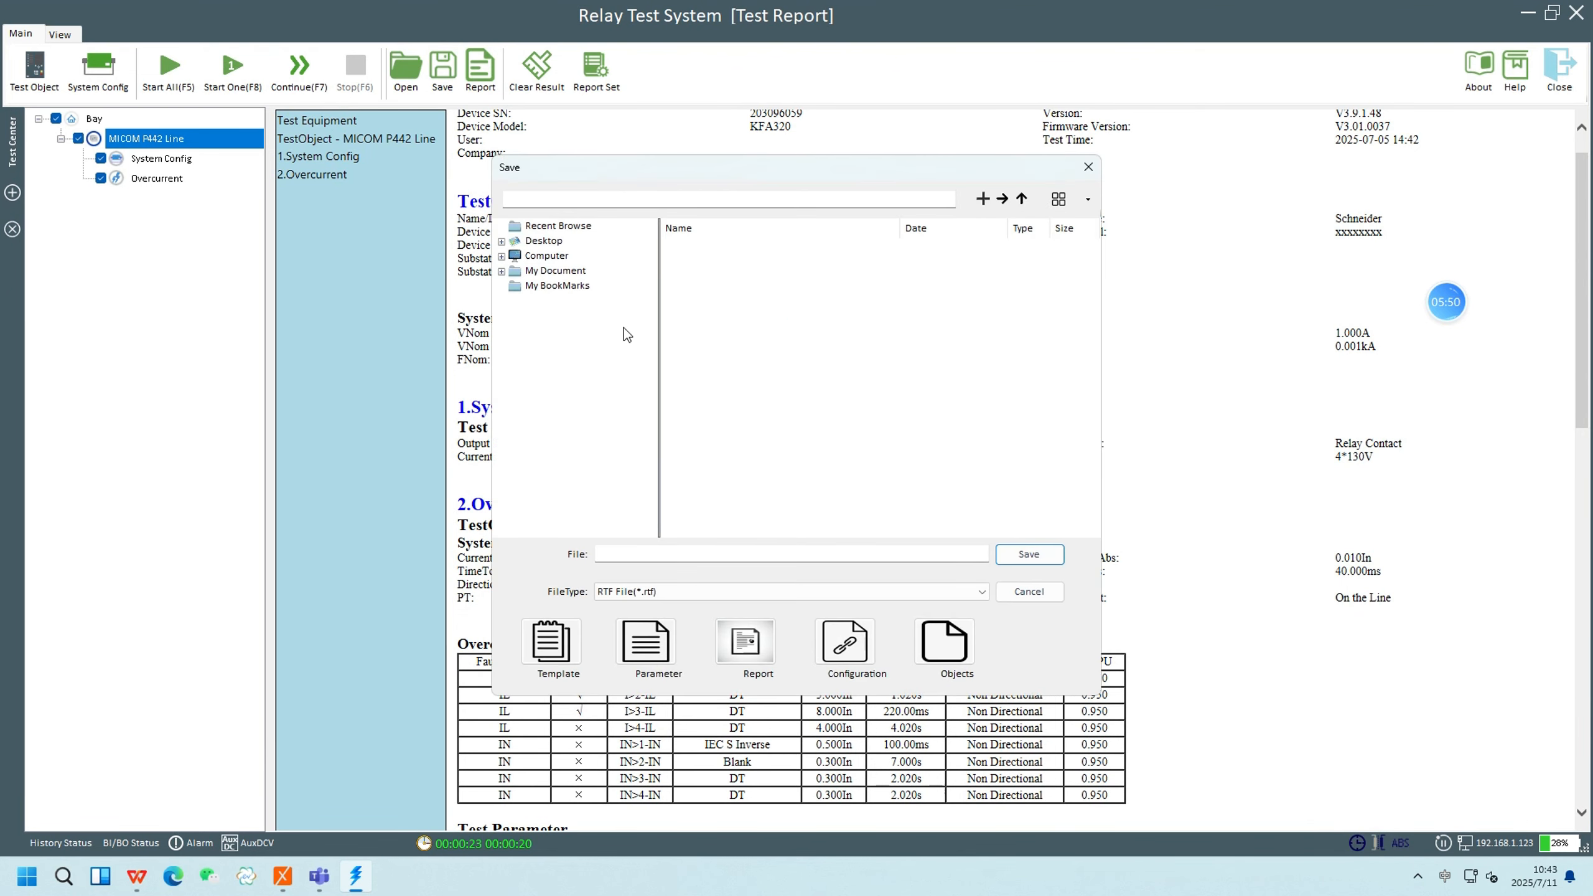
left_click(647, 593)
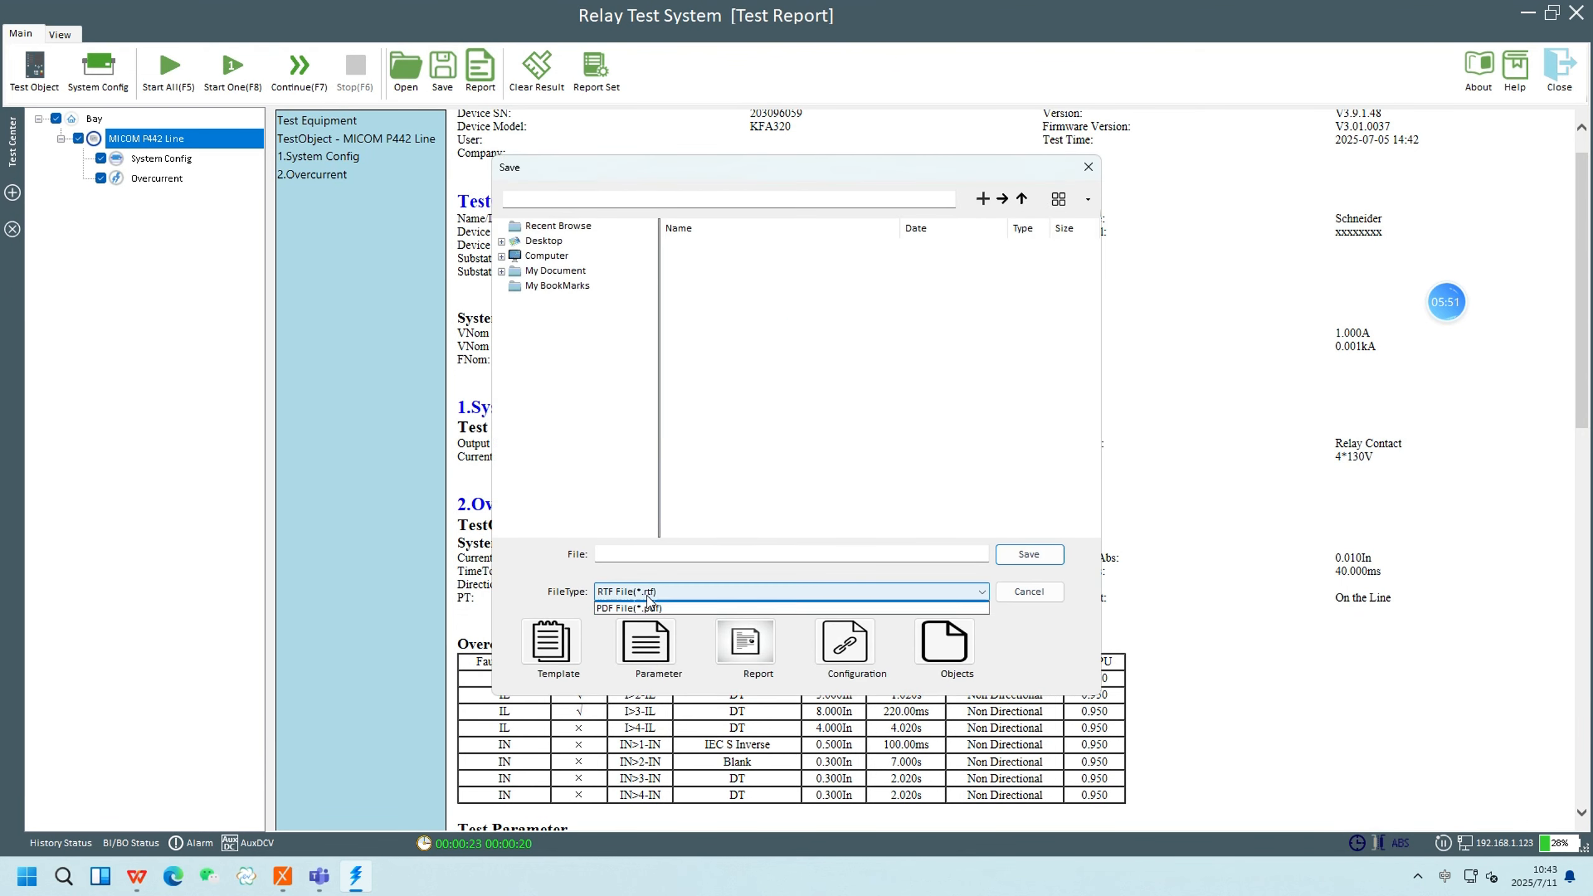
left_click(654, 553)
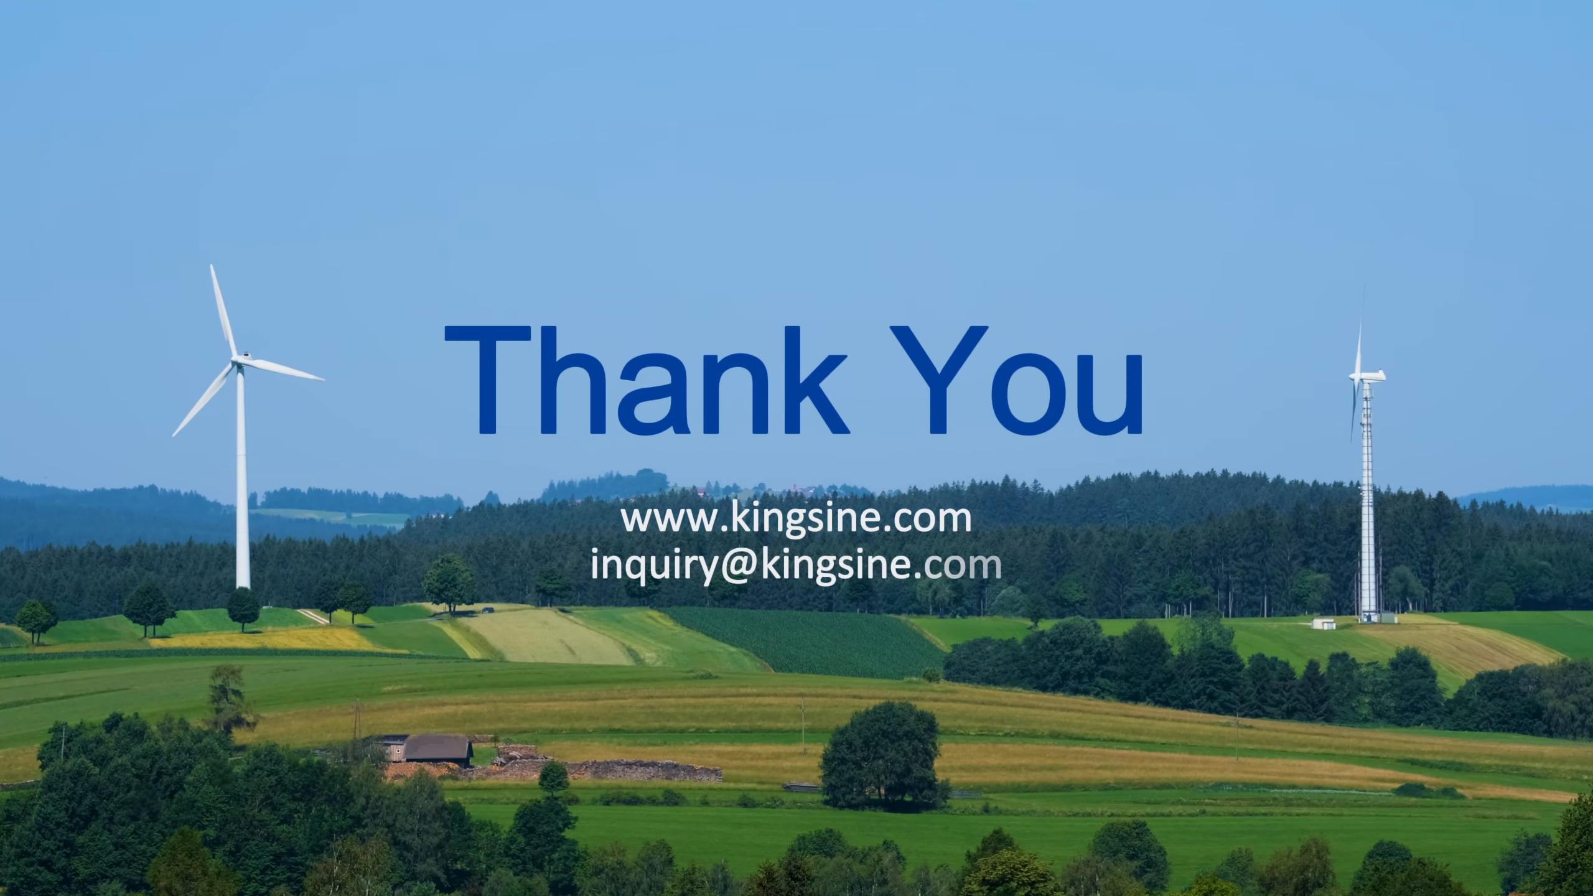